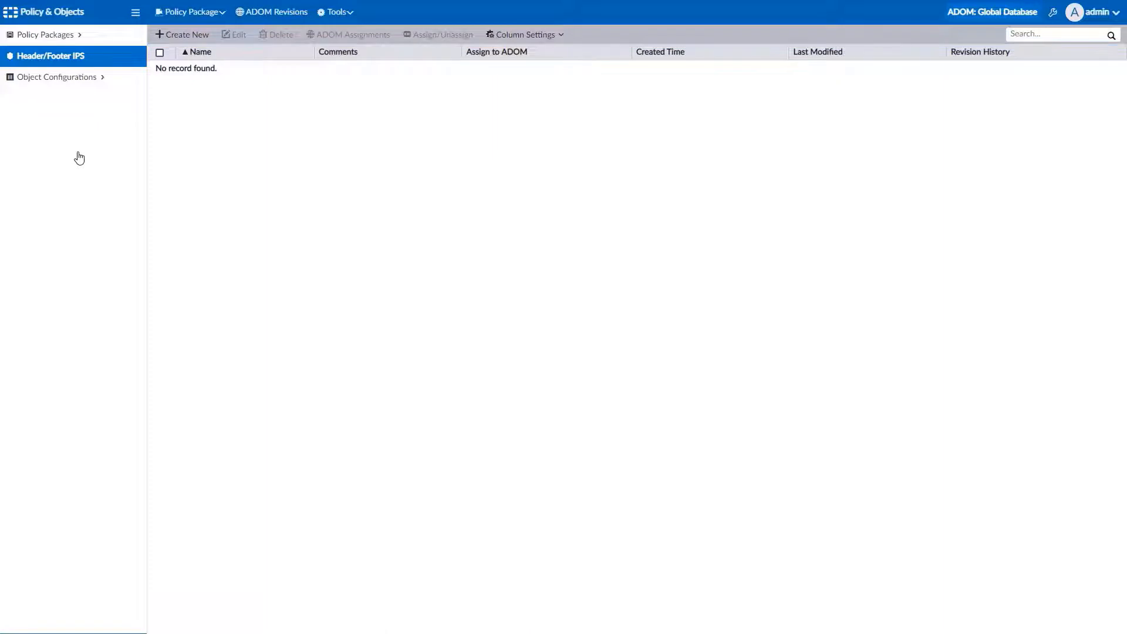
Create a header/footer IPS sensor named Enterprise__IPS_Protection with the comment "Mandatory IPS protection for all locations"
click(186, 36)
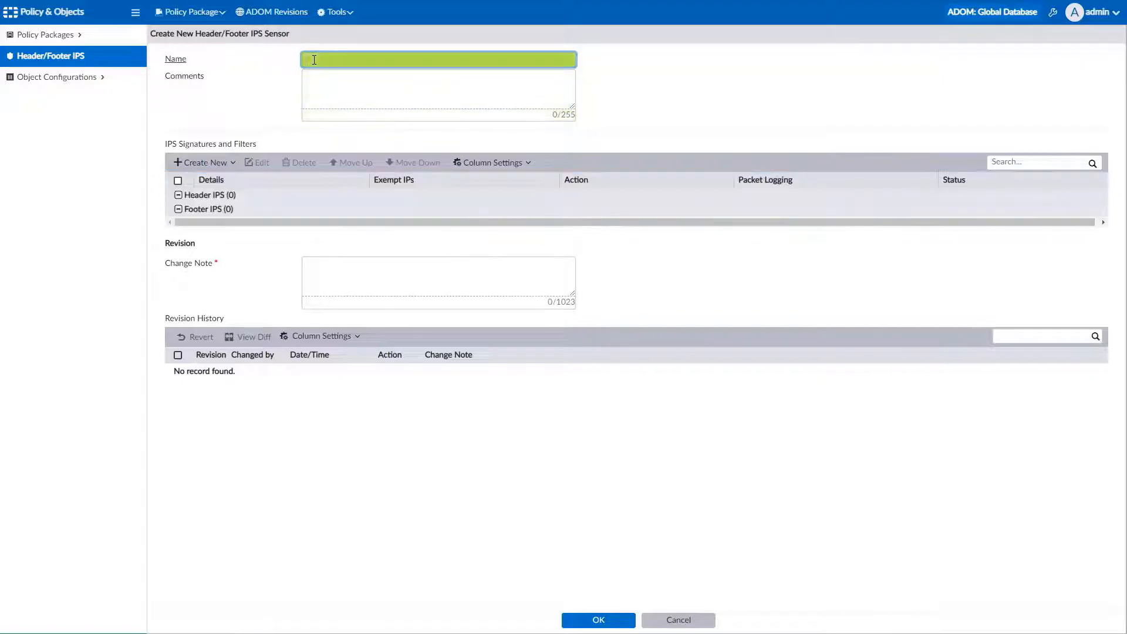
text(Enterprise__IPS_Protection)
click(317, 85)
text(Manda)
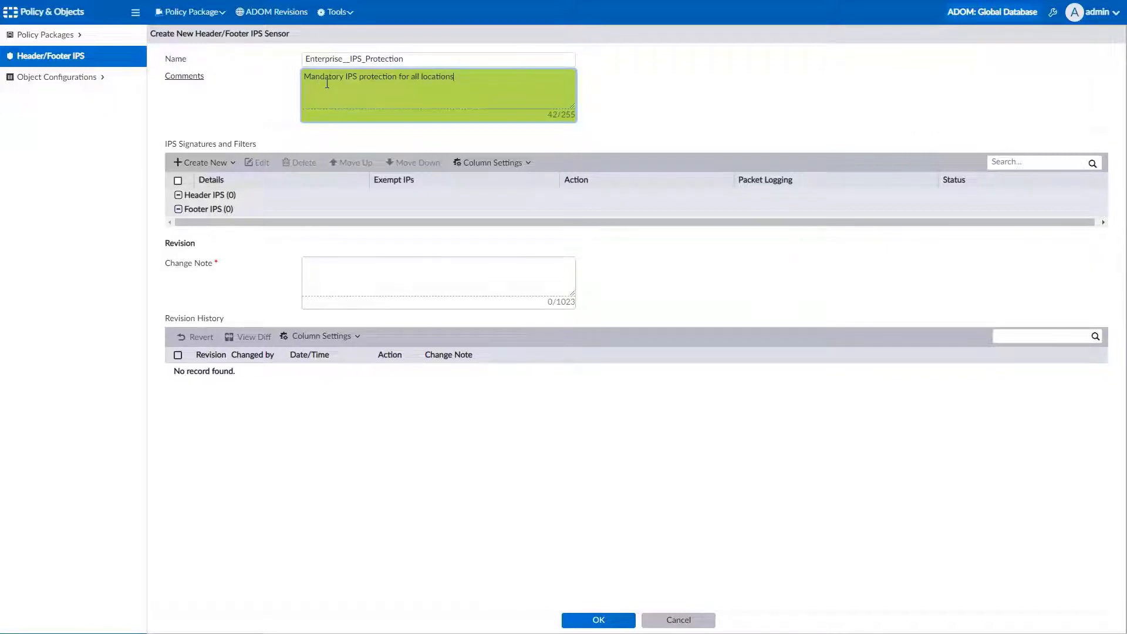
Start a Header IPS filter entry with the action Block and with packet logging and status enabled
click(232, 164)
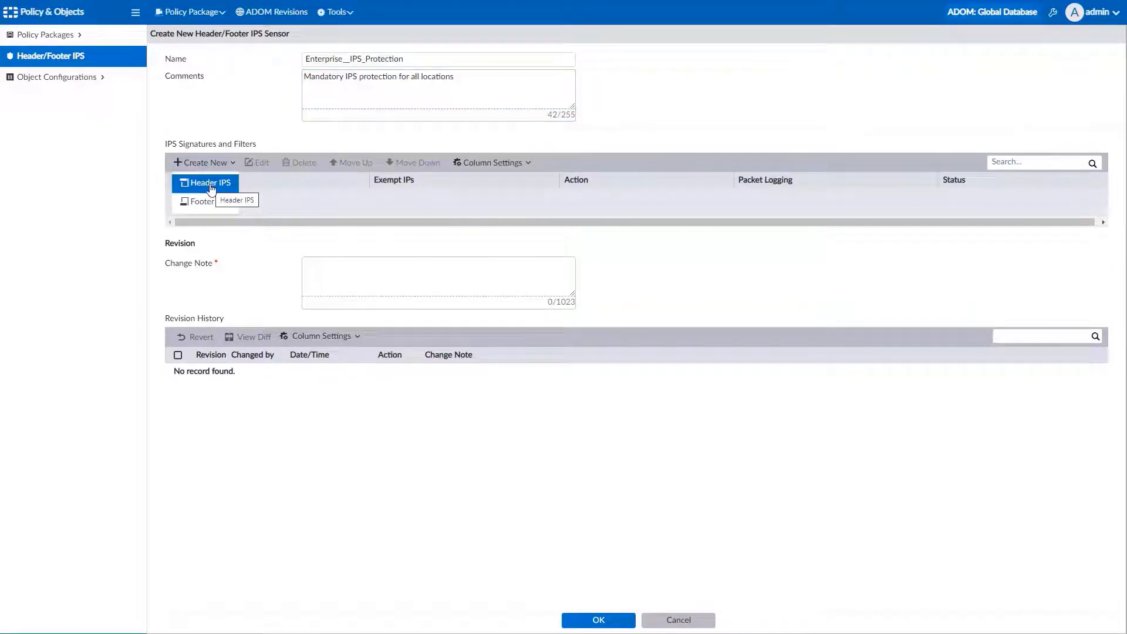
click(212, 183)
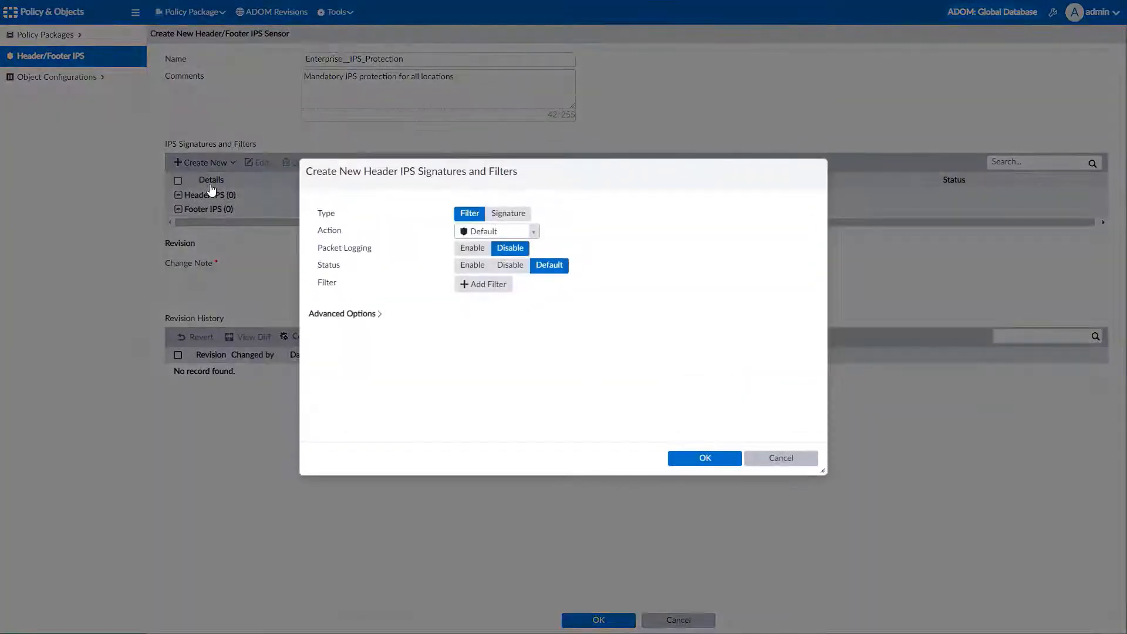
click(496, 231)
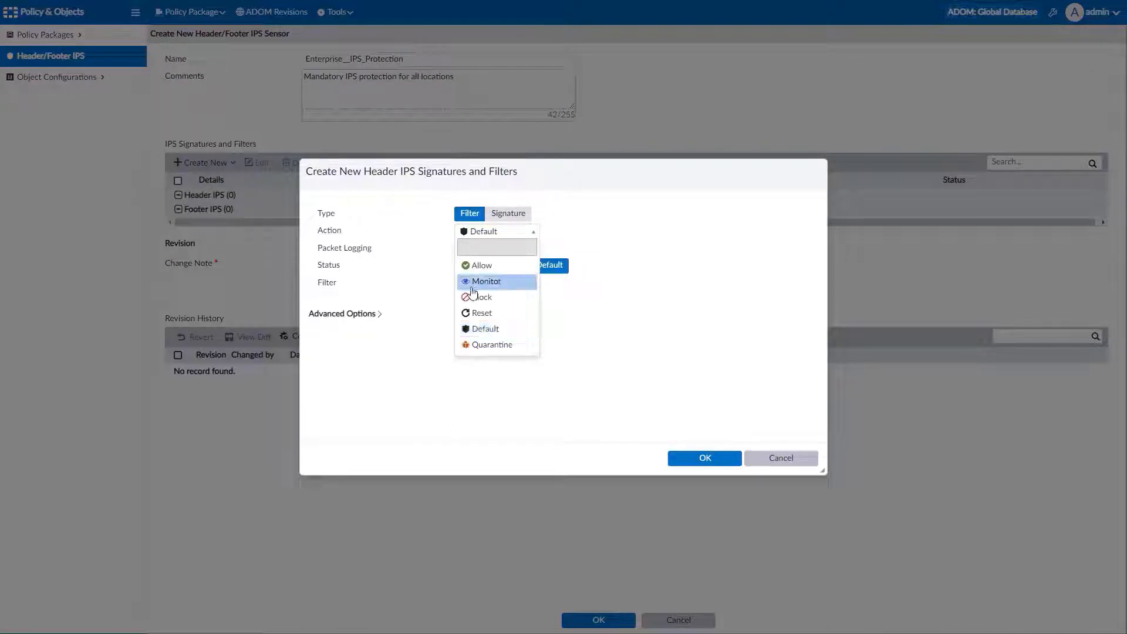
click(474, 296)
click(473, 250)
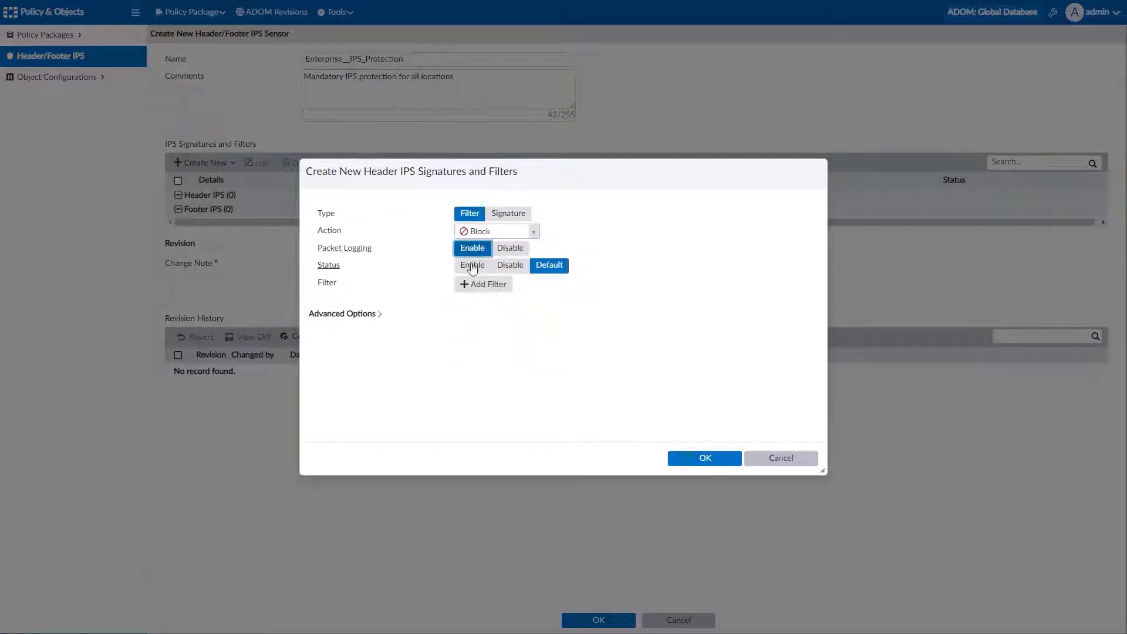
click(472, 265)
Filter the header entry's IPS signatures by the applications MS_Exchange and MS_Office
click(477, 286)
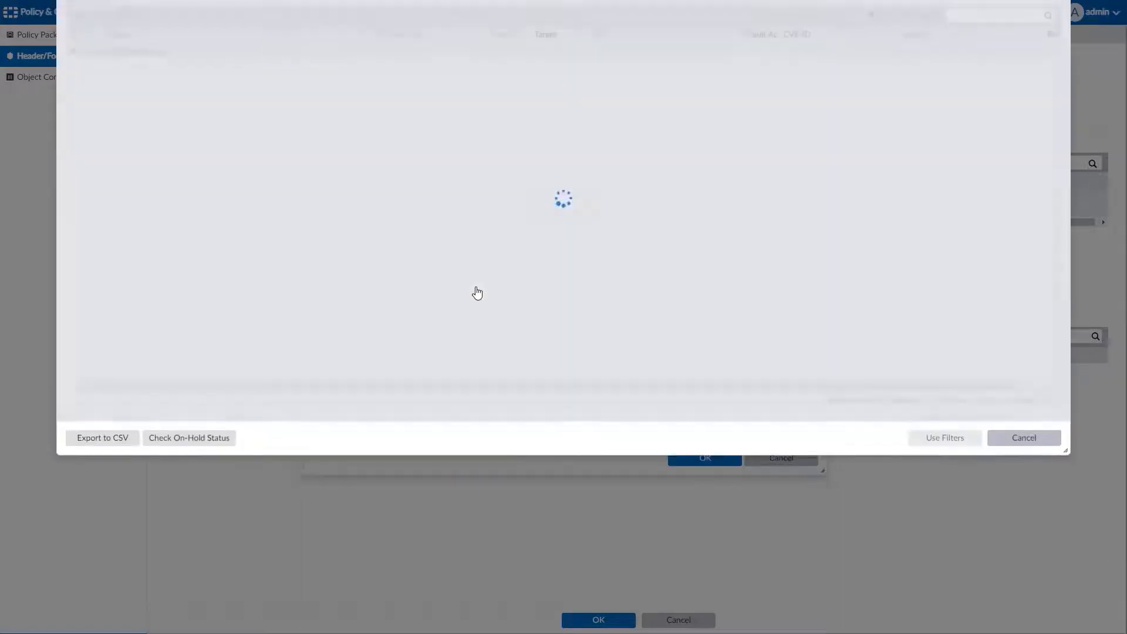
click(88, 112)
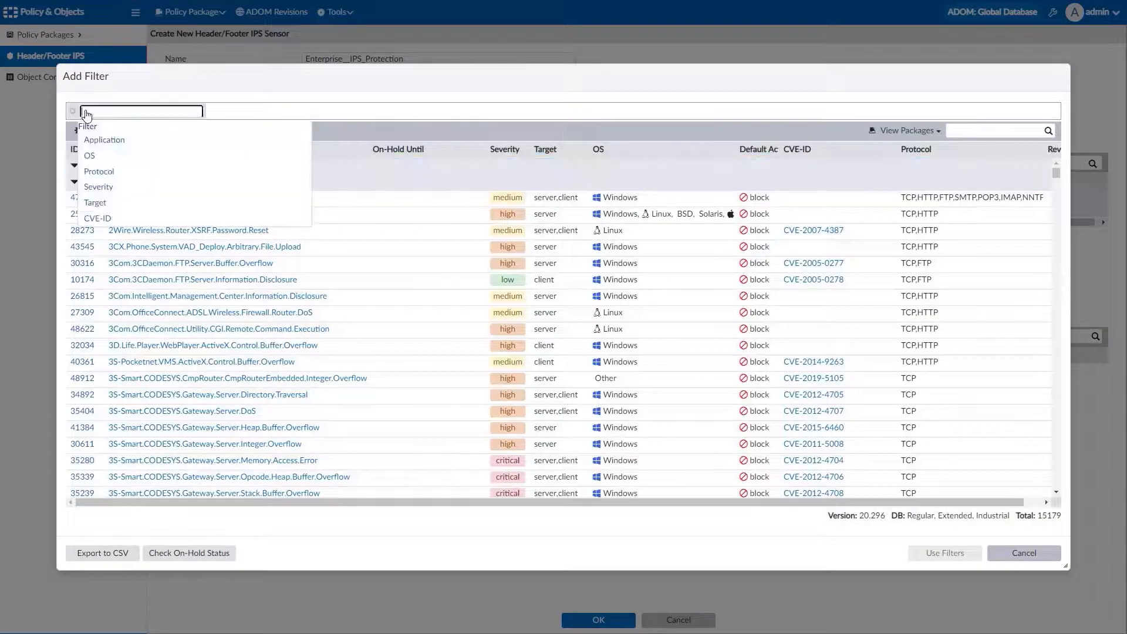
click(122, 146)
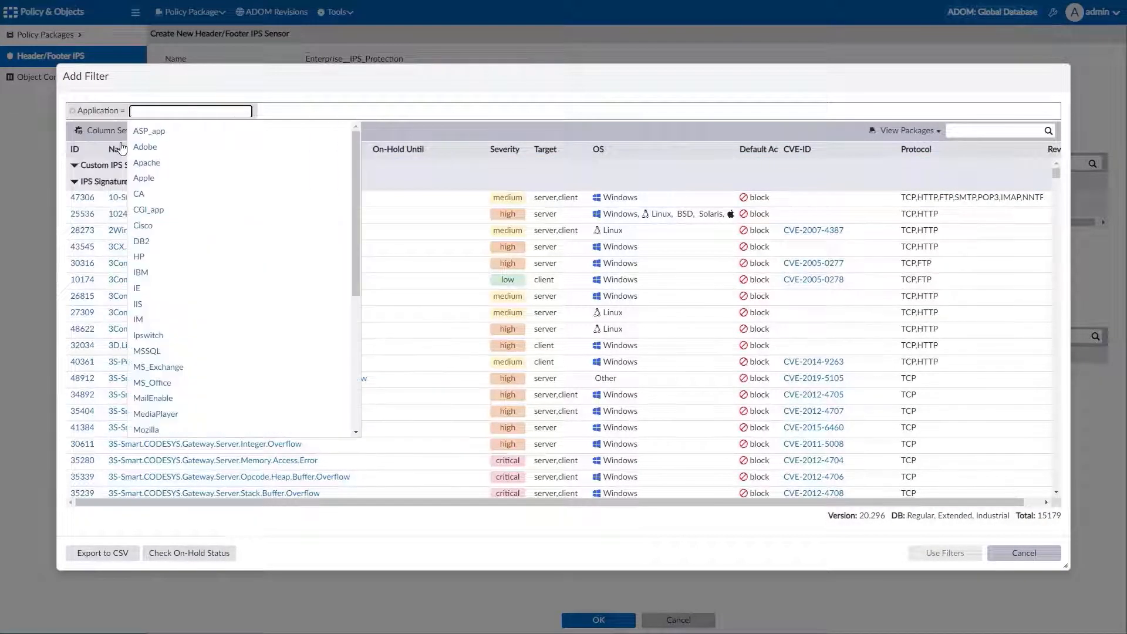
click(157, 368)
click(207, 117)
click(225, 146)
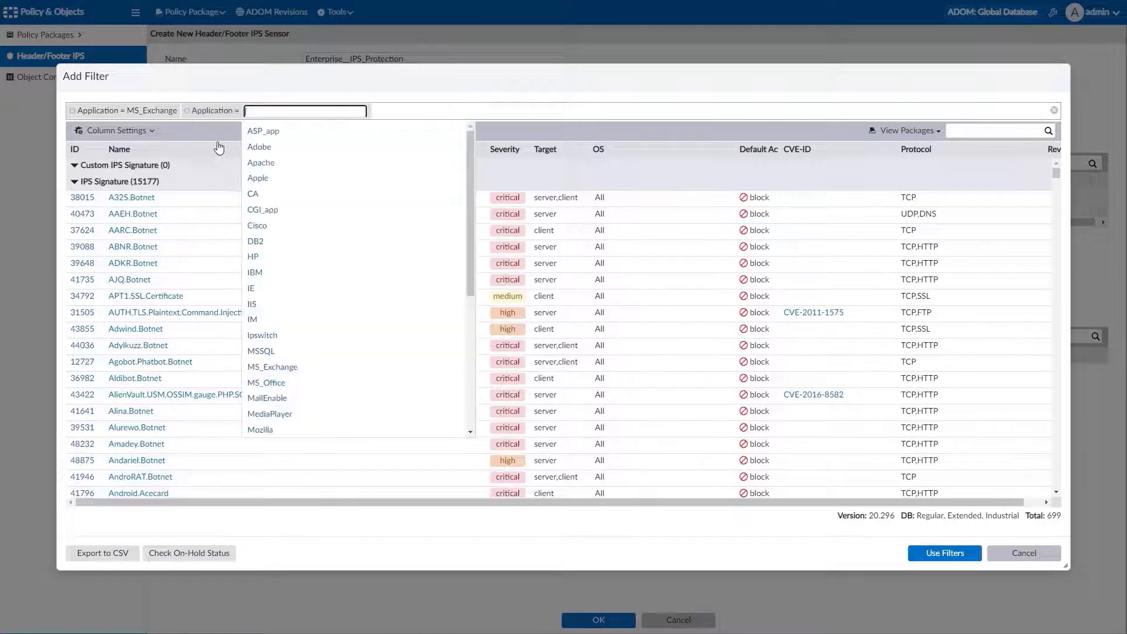
click(269, 383)
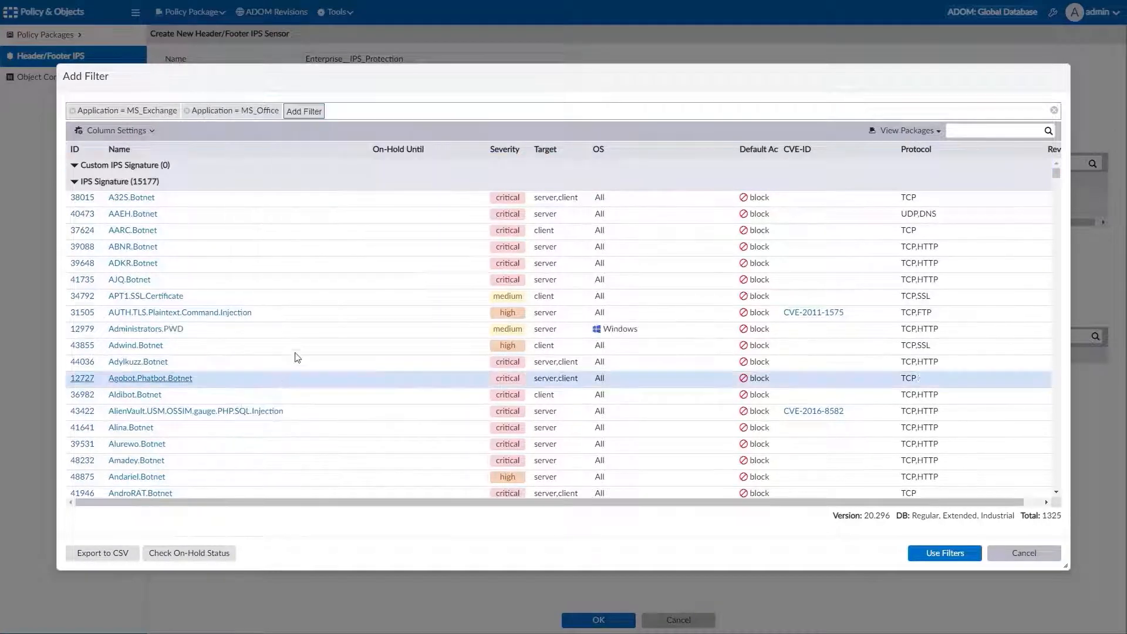
Add a Critical severity condition to the filter, apply the filters and save the Header IPS entry
click(309, 112)
click(320, 187)
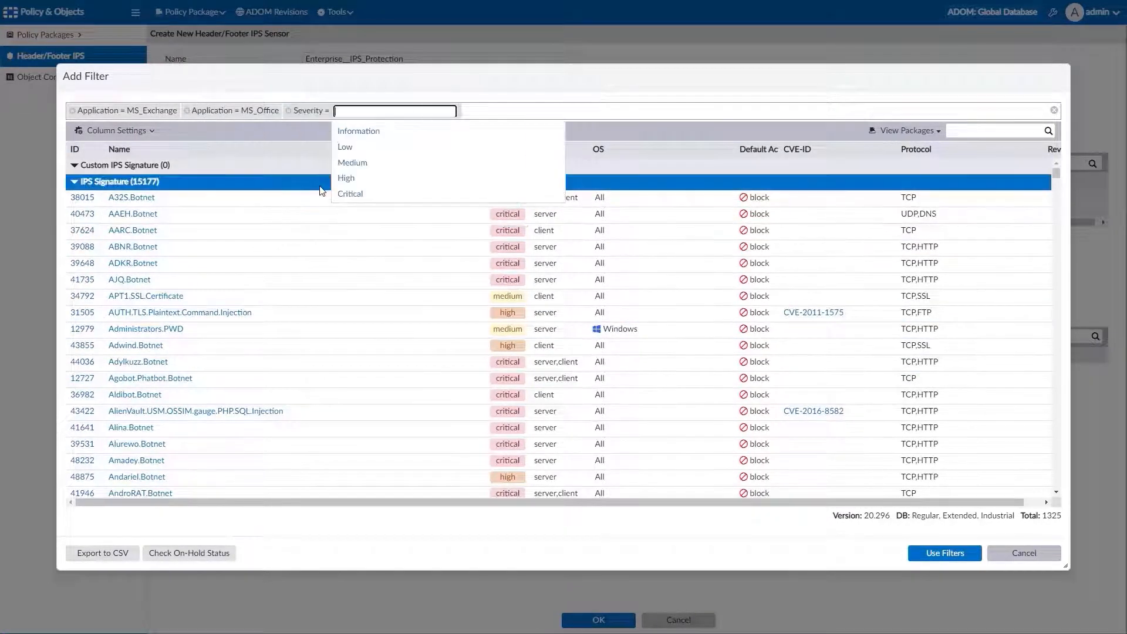
click(356, 194)
click(929, 554)
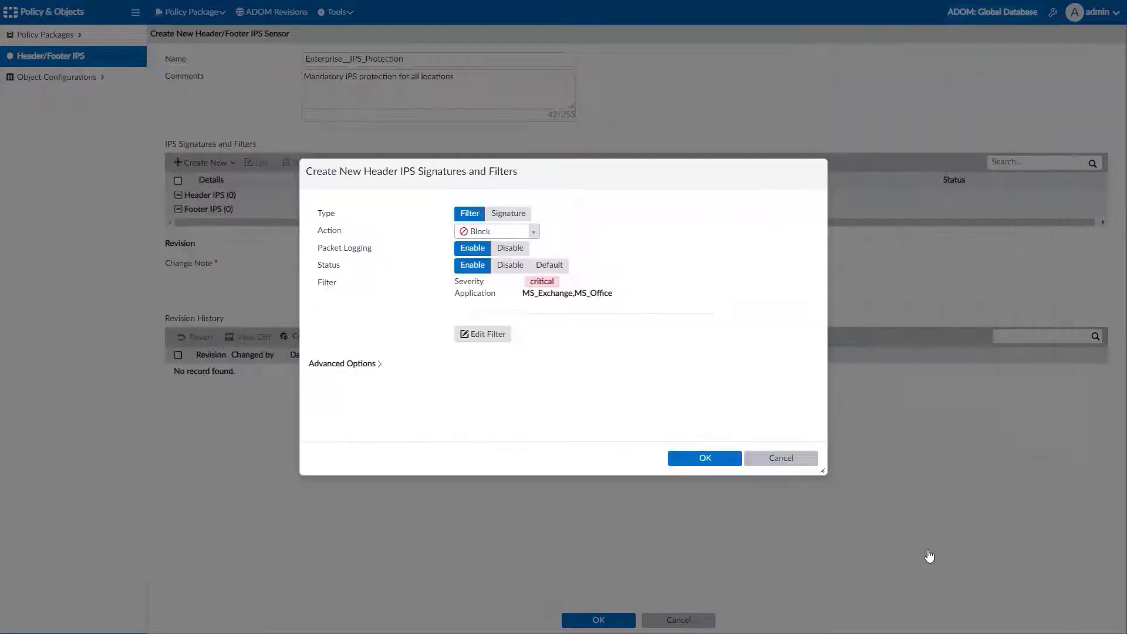
click(684, 458)
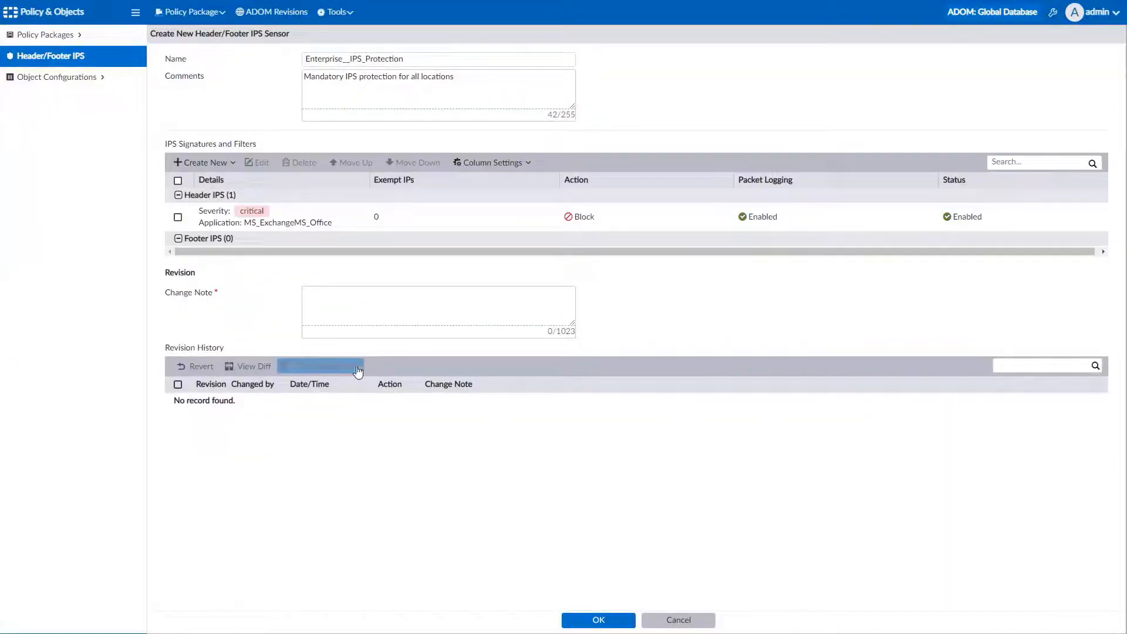
Start a Footer IPS entry of type Signature with the action Monitor and with packet logging and status enabled
click(236, 165)
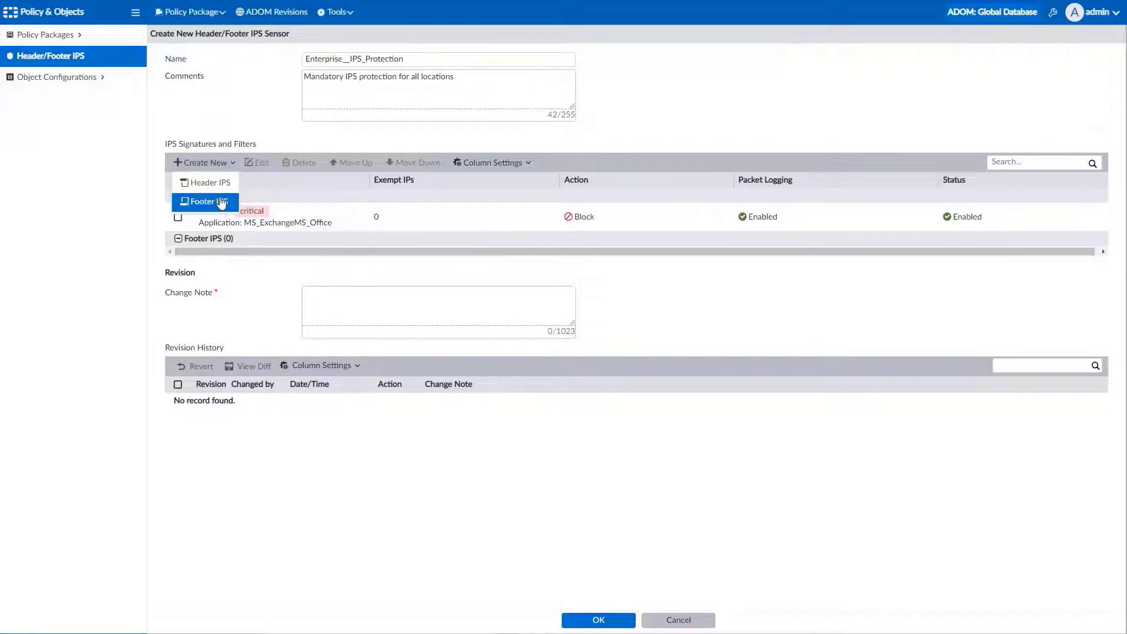
click(221, 203)
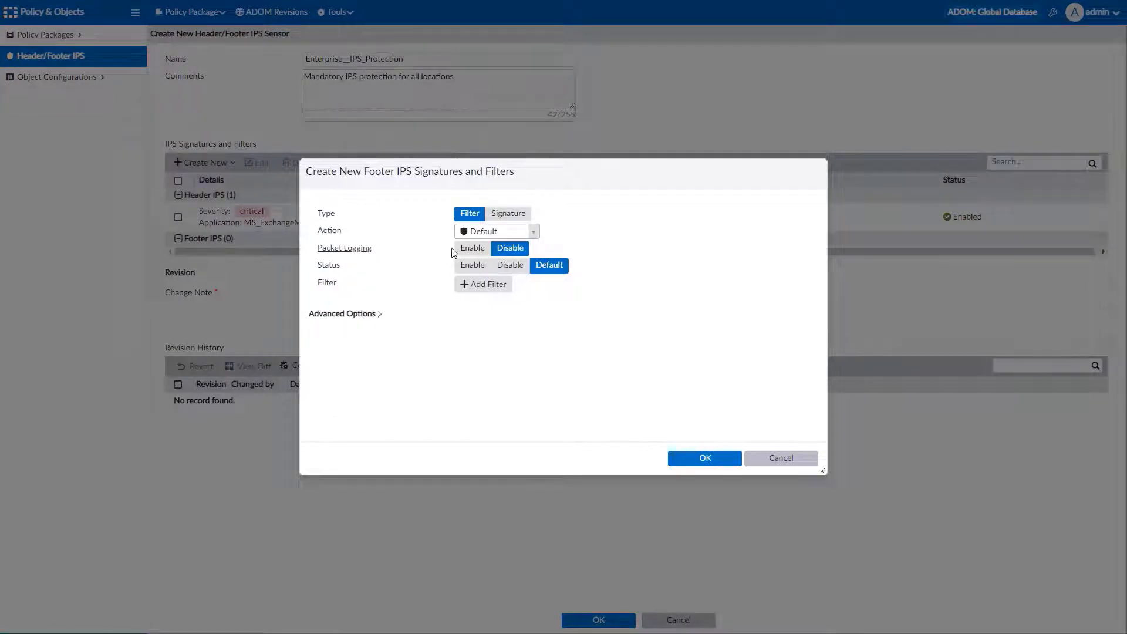
click(506, 214)
click(479, 234)
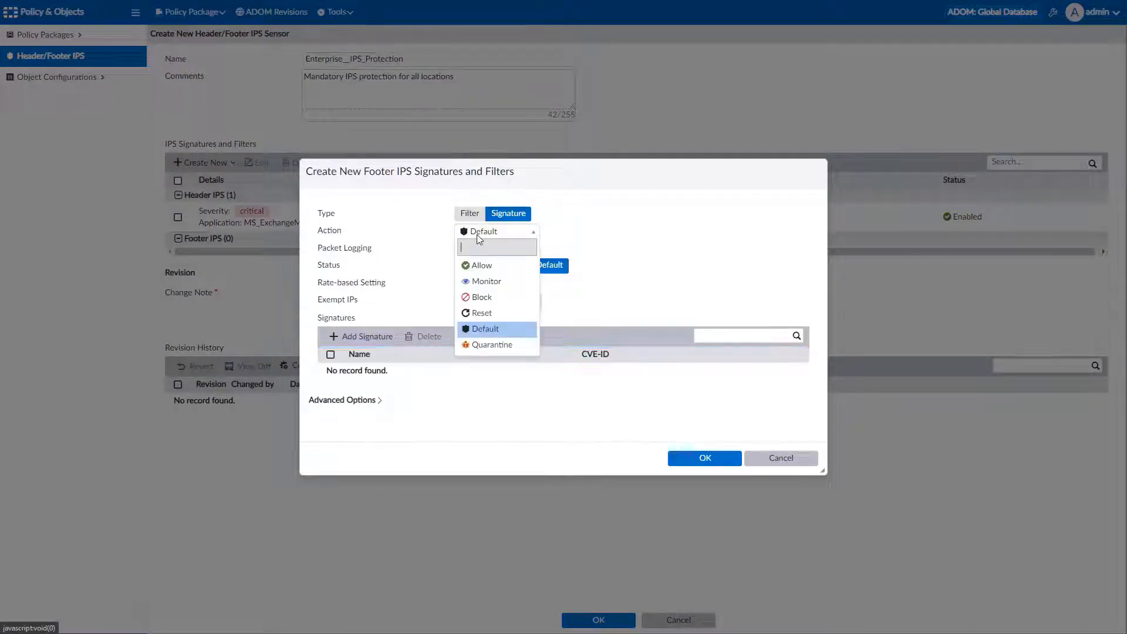
click(486, 281)
click(479, 251)
click(473, 267)
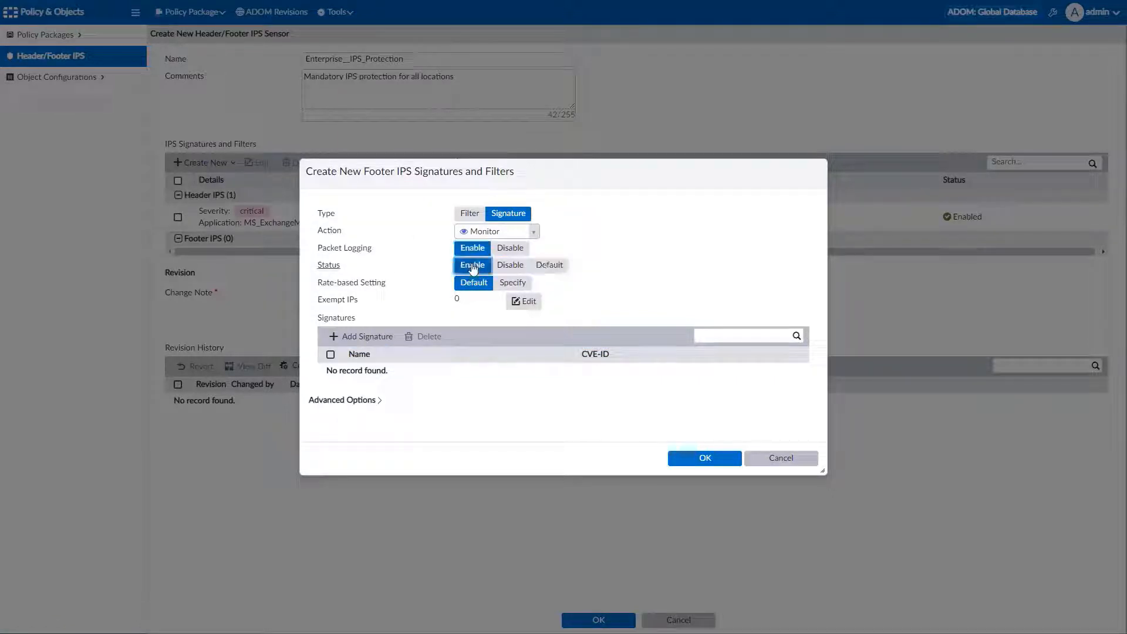
Filter the signatures available for the footer entry by target server, OS Linux and application Apache
click(368, 337)
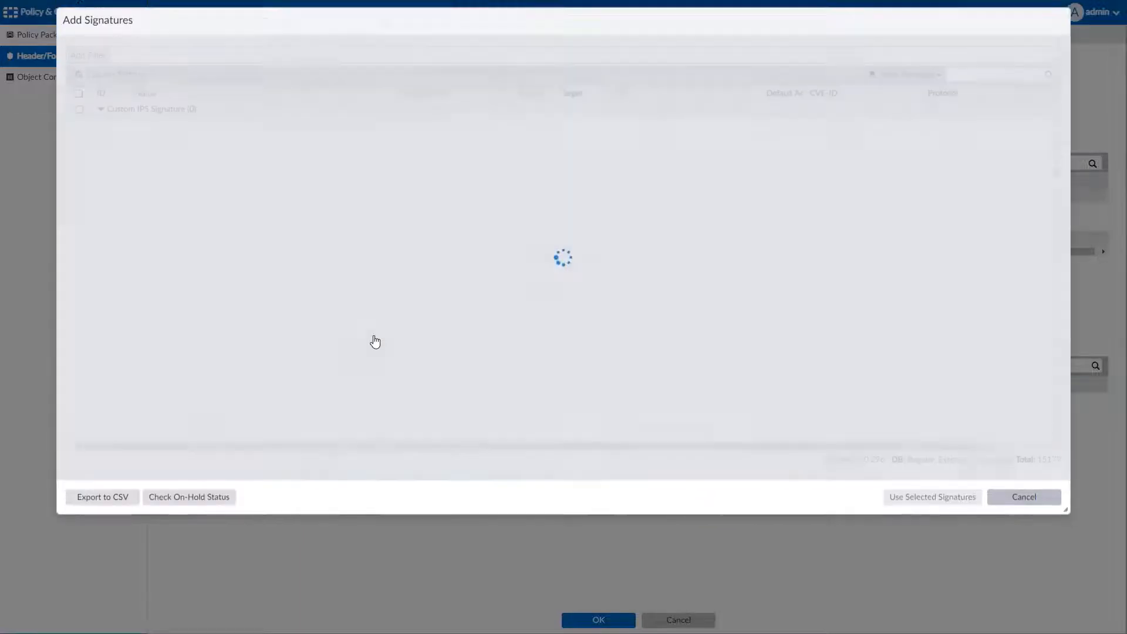
click(100, 117)
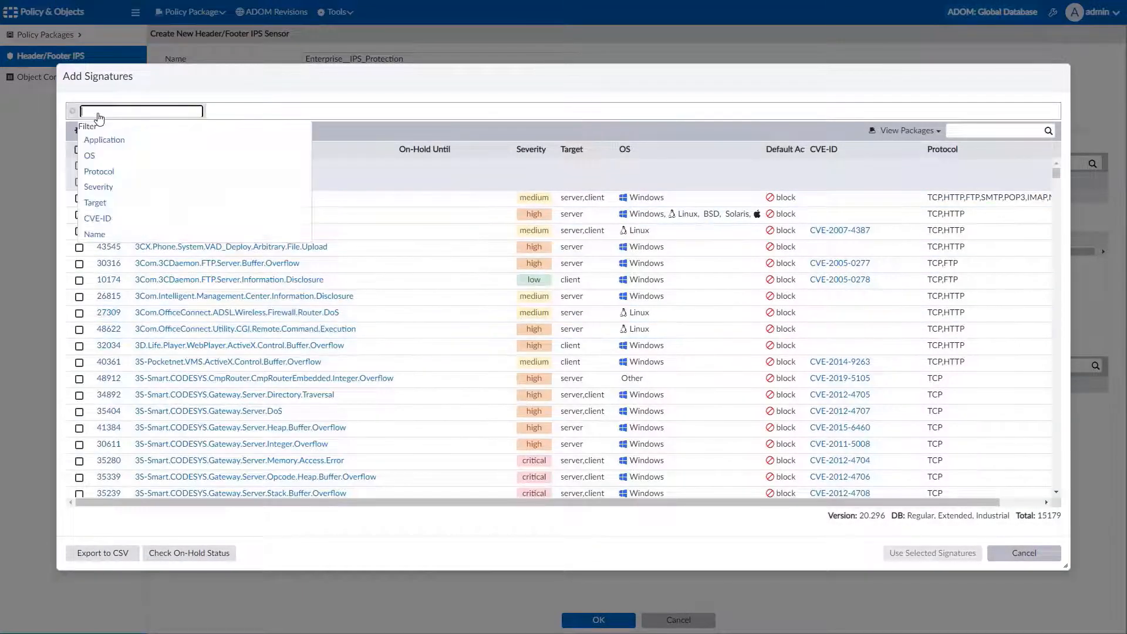
click(95, 203)
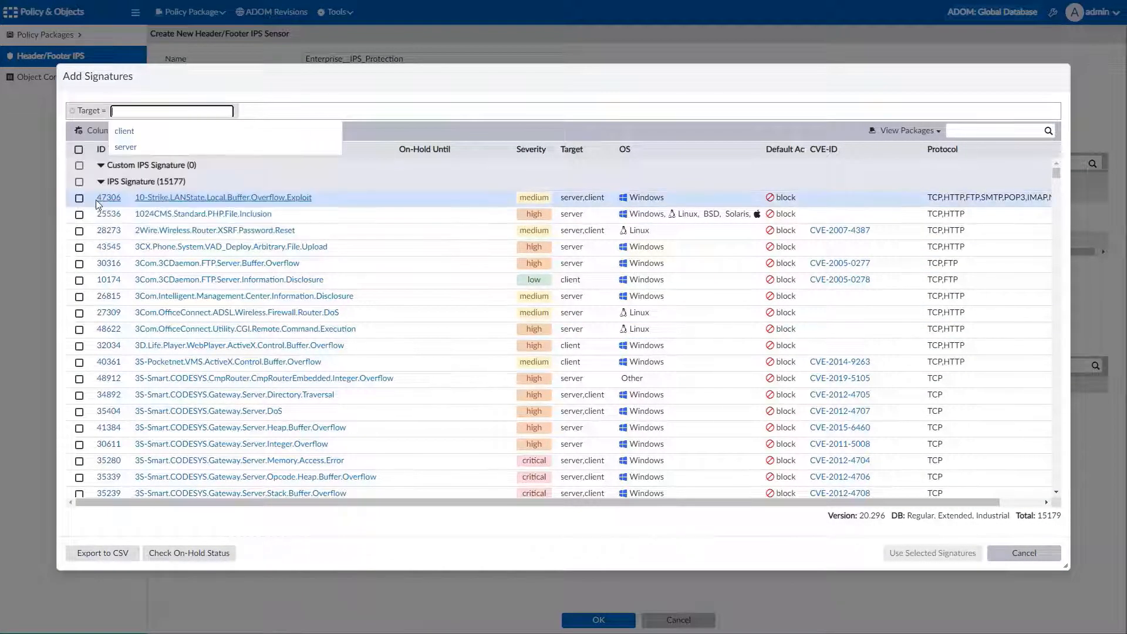
click(125, 147)
click(162, 117)
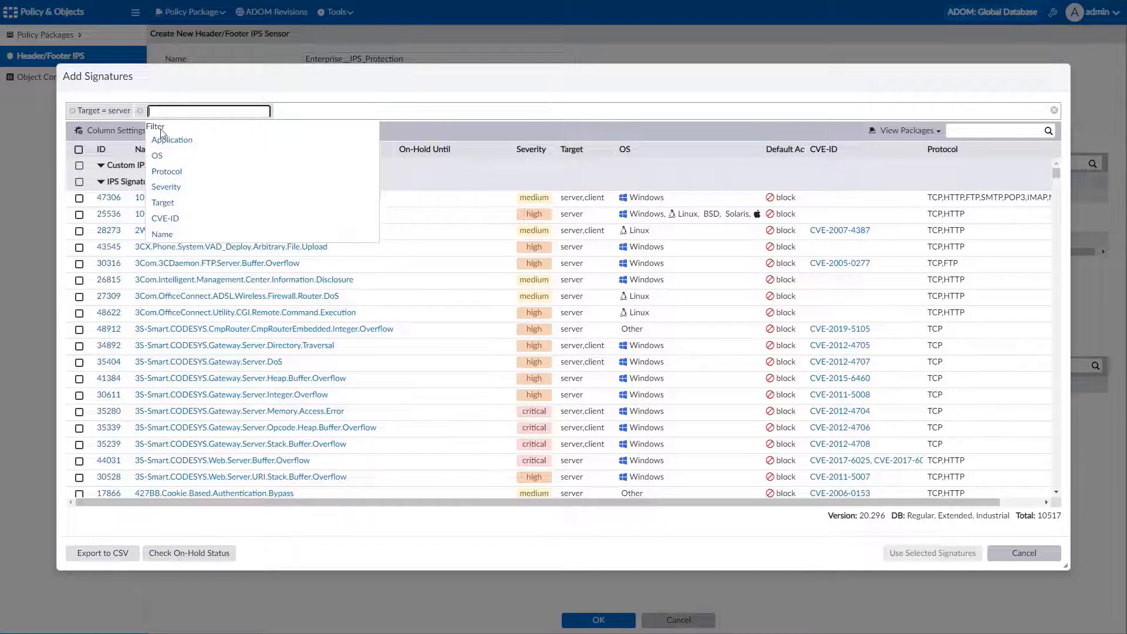
click(155, 156)
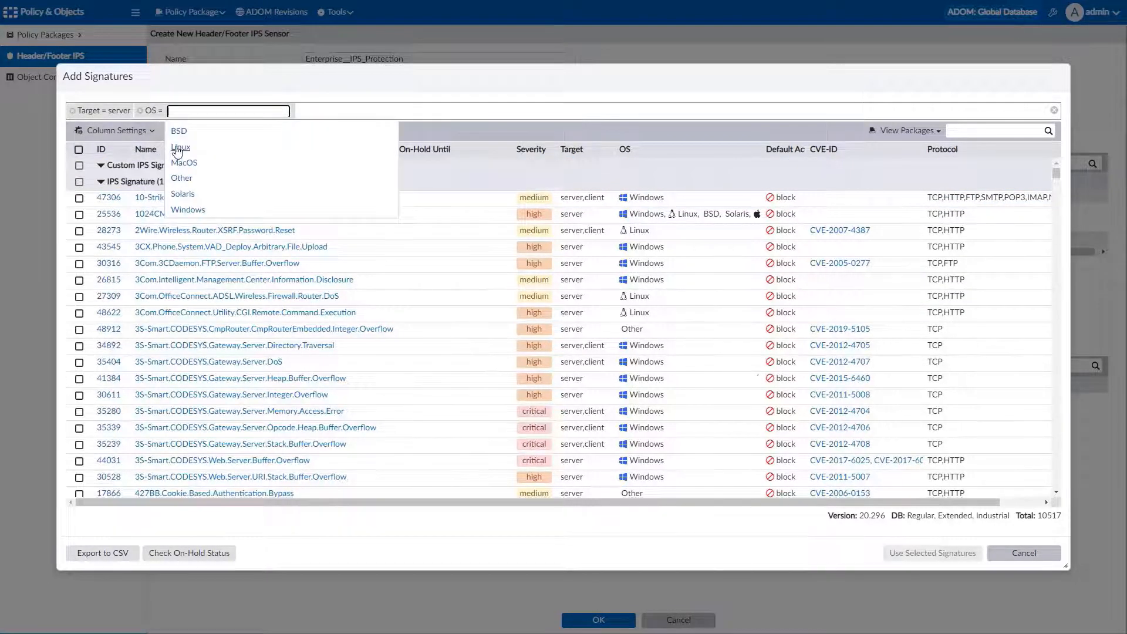
click(177, 149)
click(217, 112)
click(231, 143)
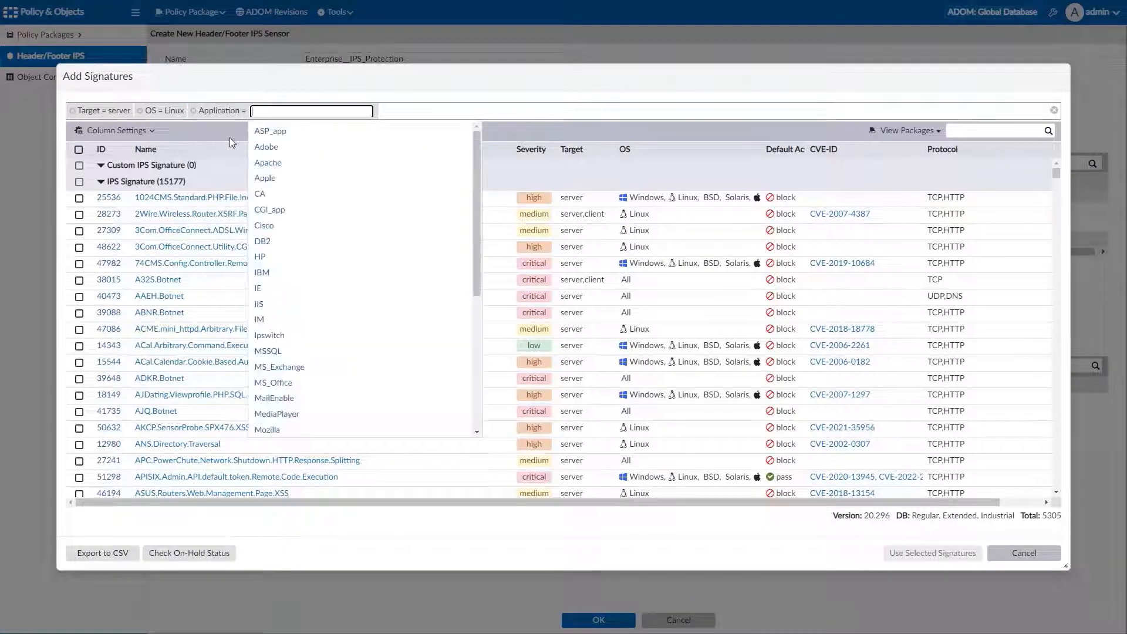
click(269, 162)
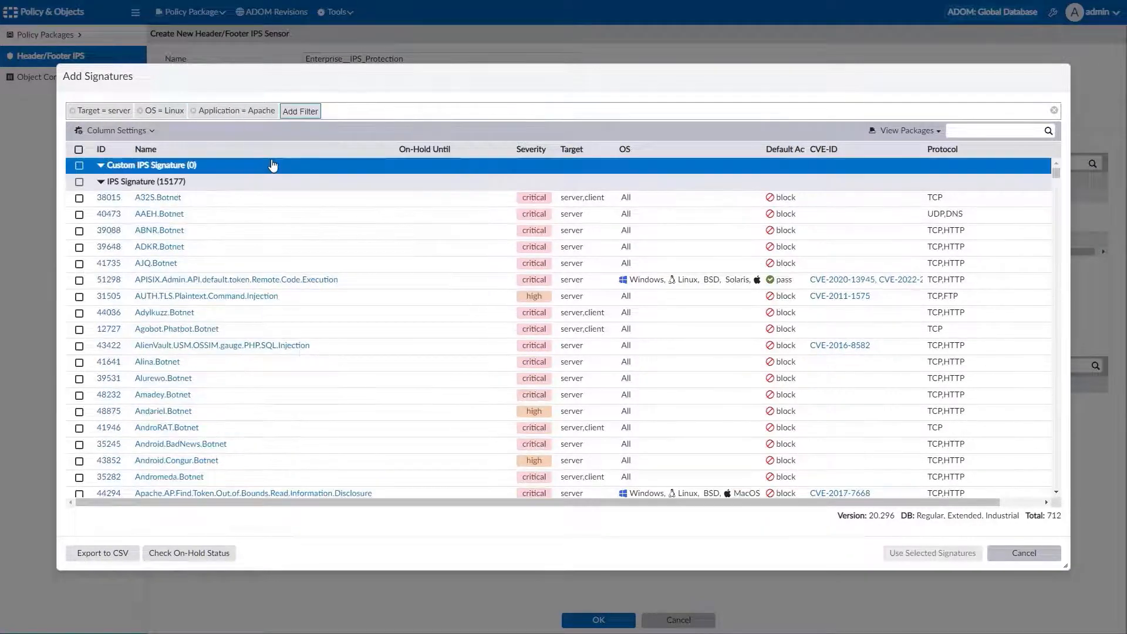
Add all the filtered signatures to the Footer IPS entry and save it
click(79, 149)
click(919, 560)
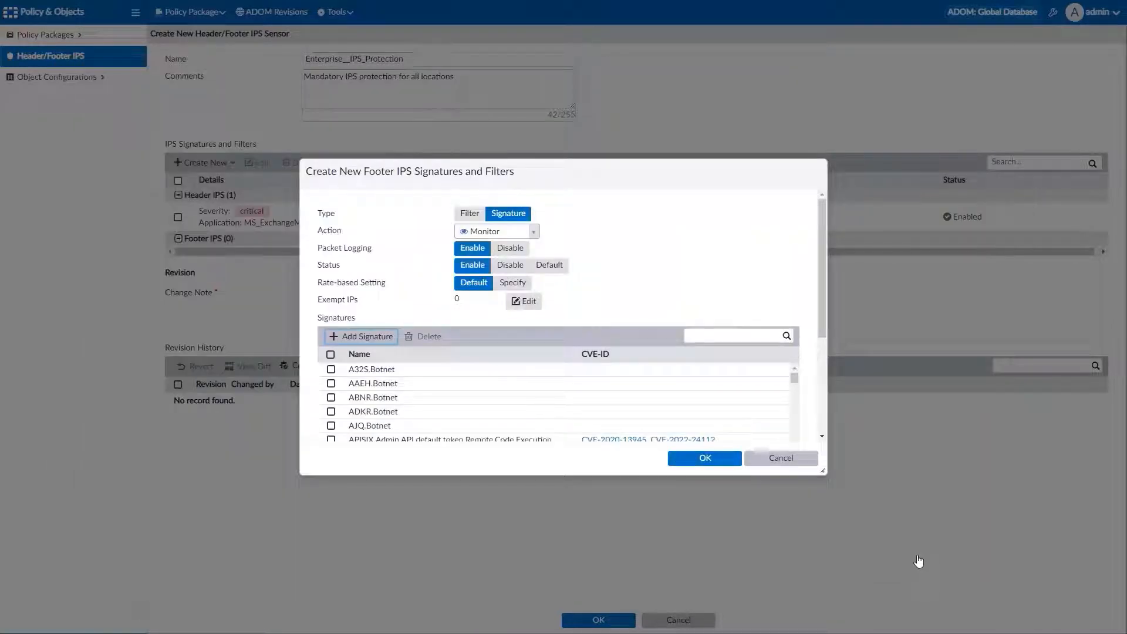
click(712, 458)
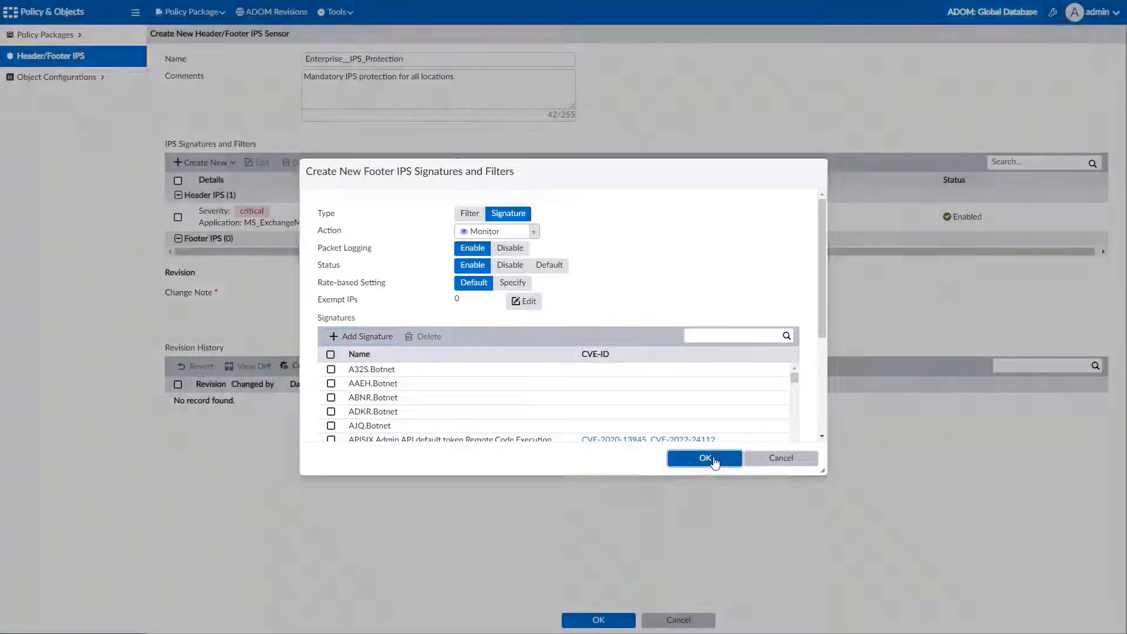
Enter the change note "Create IPS header and footer" and save the IPS sensor
click(417, 472)
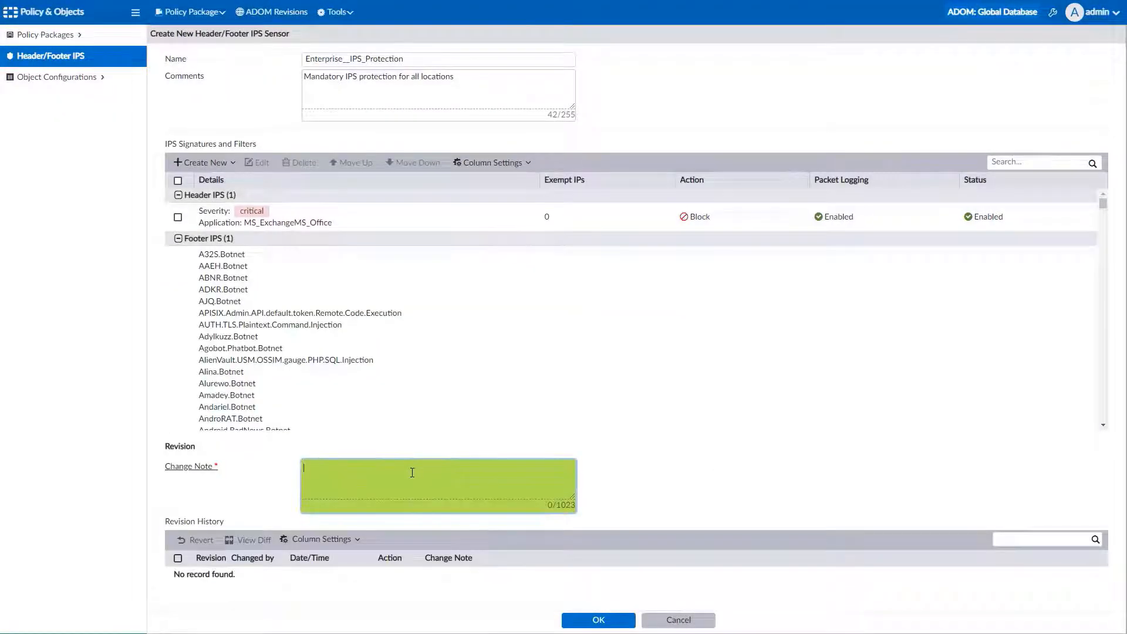
text(Cretd)
key(BackSpace)
text(eate IPS header and footer)
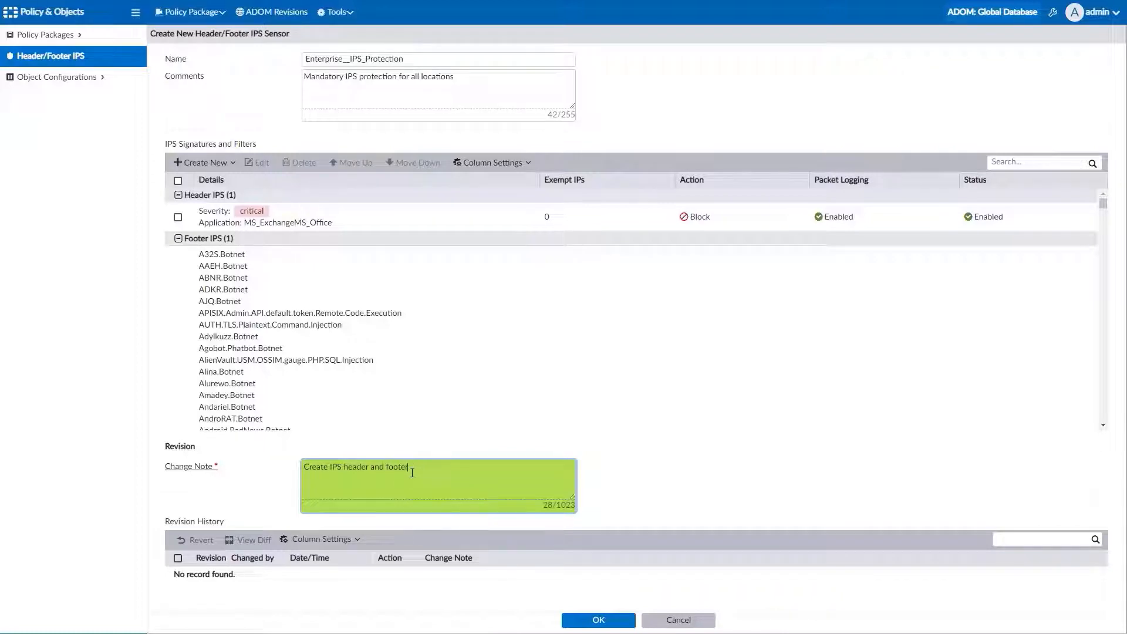
click(589, 619)
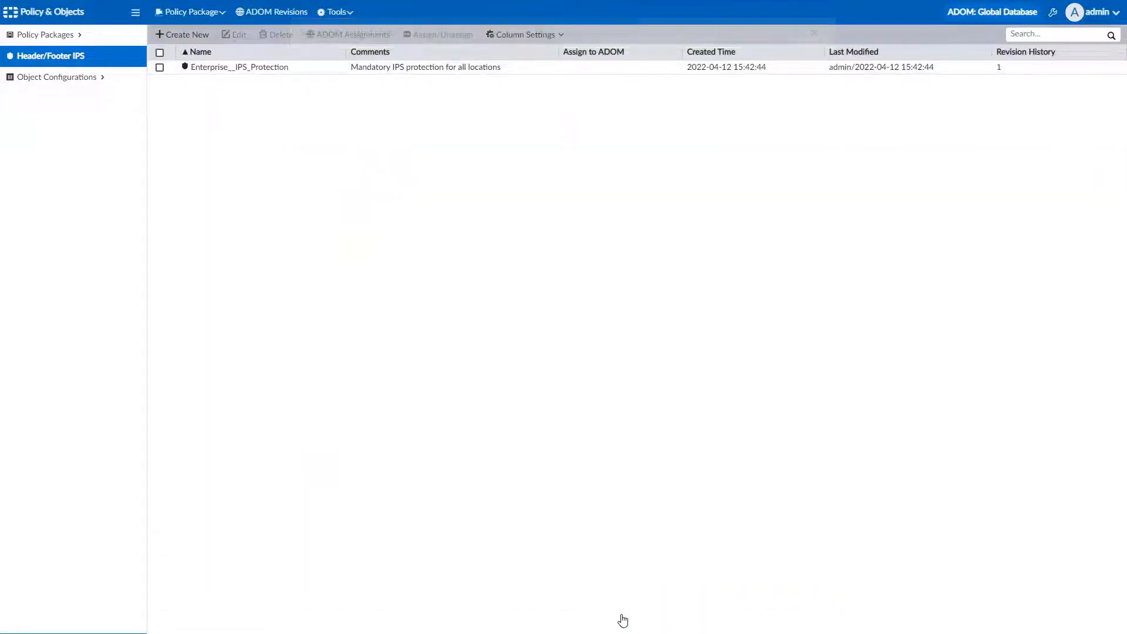
Set the ADOM assignments of the Enterprise__IPS_Protection sensor to Enterprise_Demo and Production
click(316, 71)
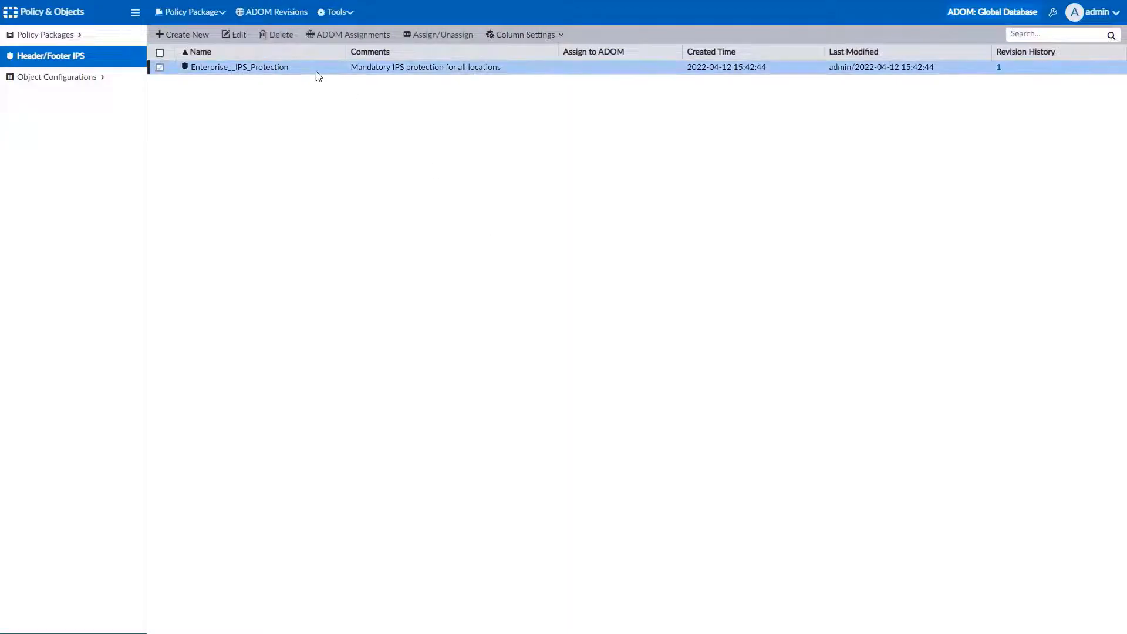
click(375, 38)
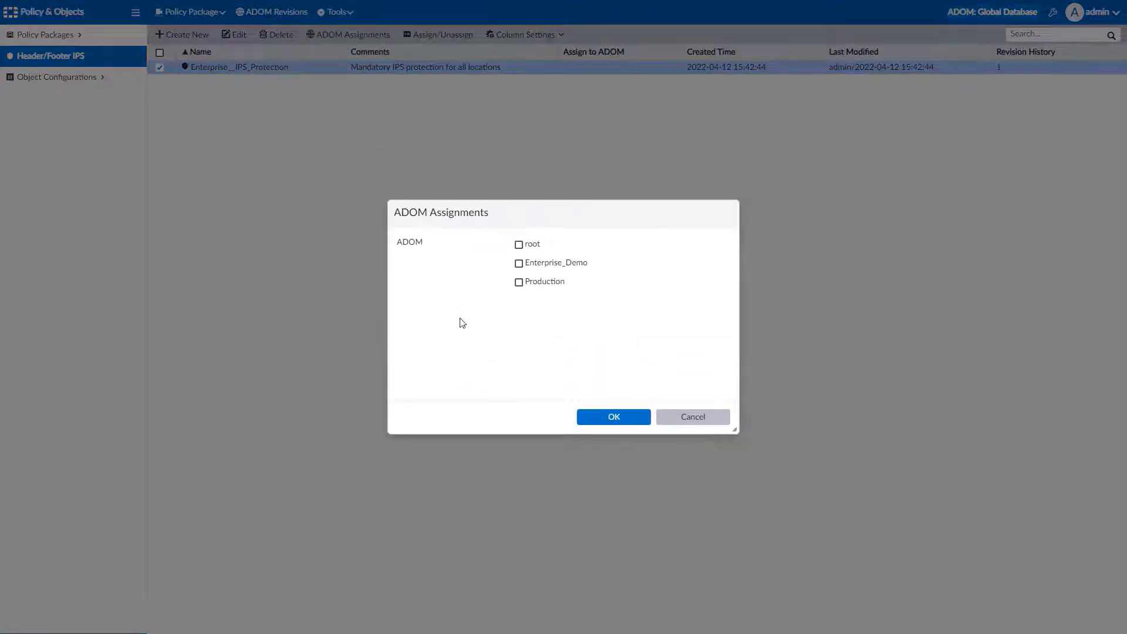
click(518, 263)
click(519, 284)
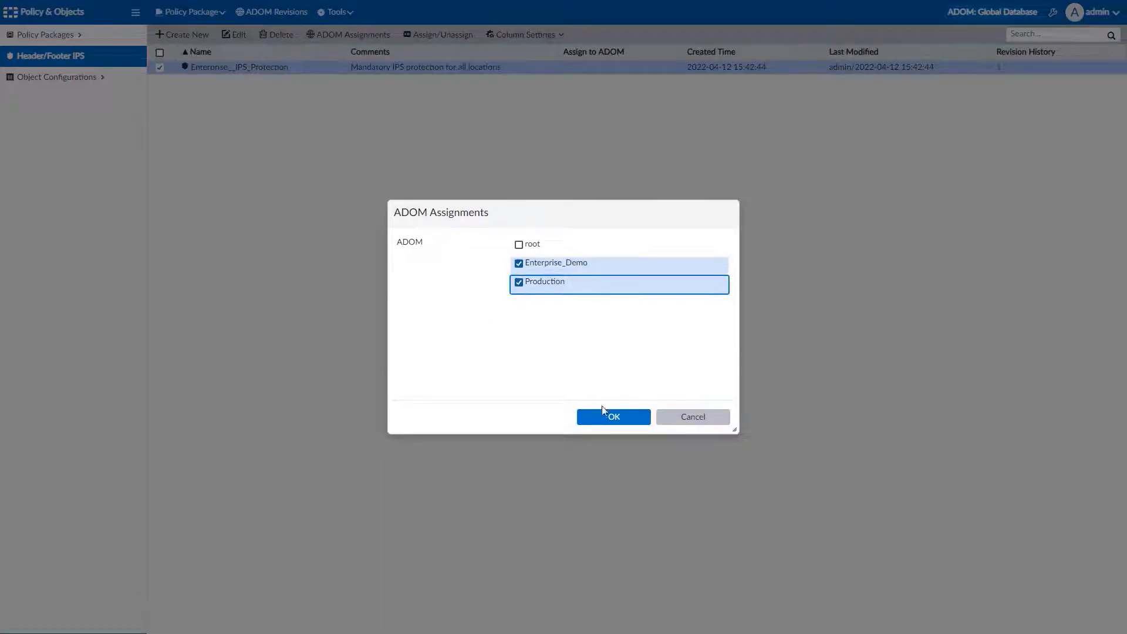
click(600, 419)
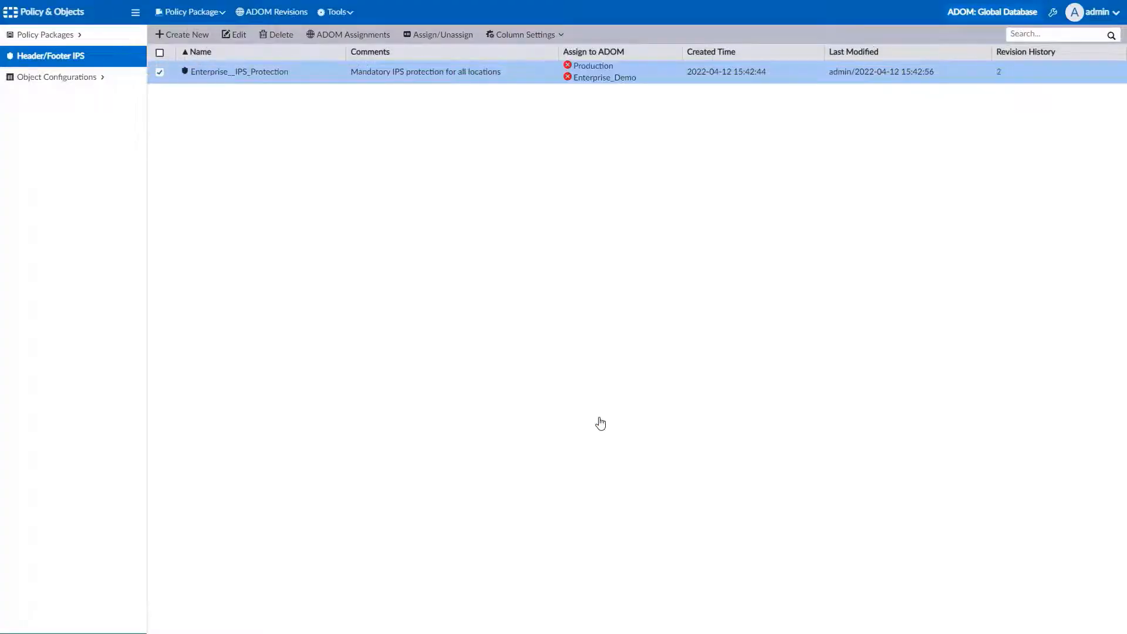
Assign the Enterprise__IPS_Protection sensor to the Production and Enterprise_Demo ADOMs and close the assignment report
click(461, 35)
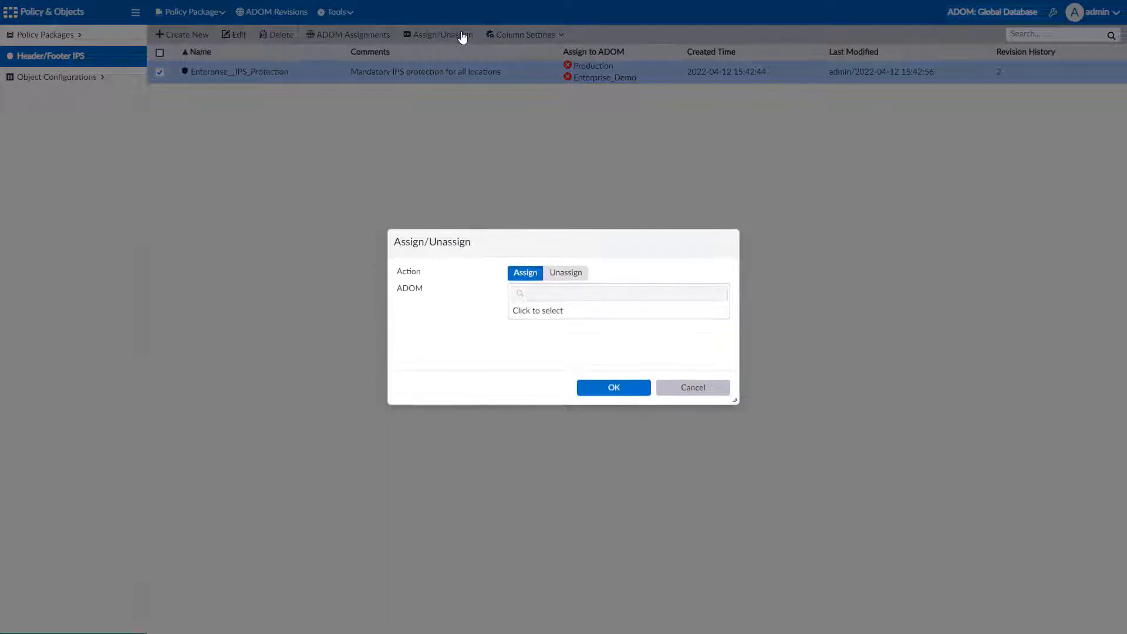
click(531, 315)
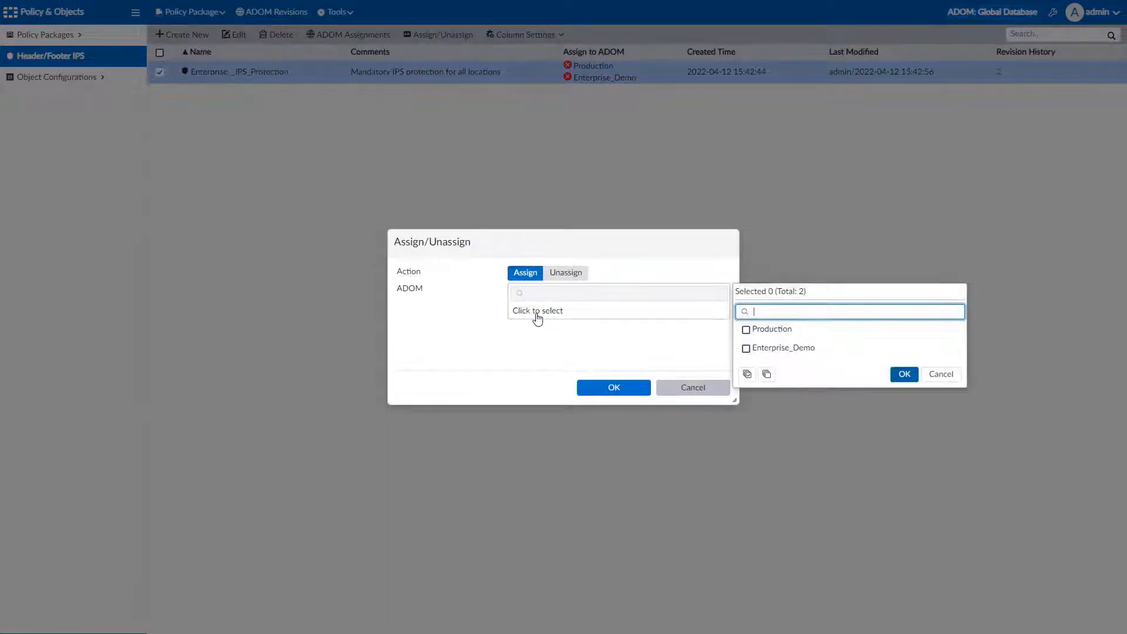
click(764, 350)
click(765, 351)
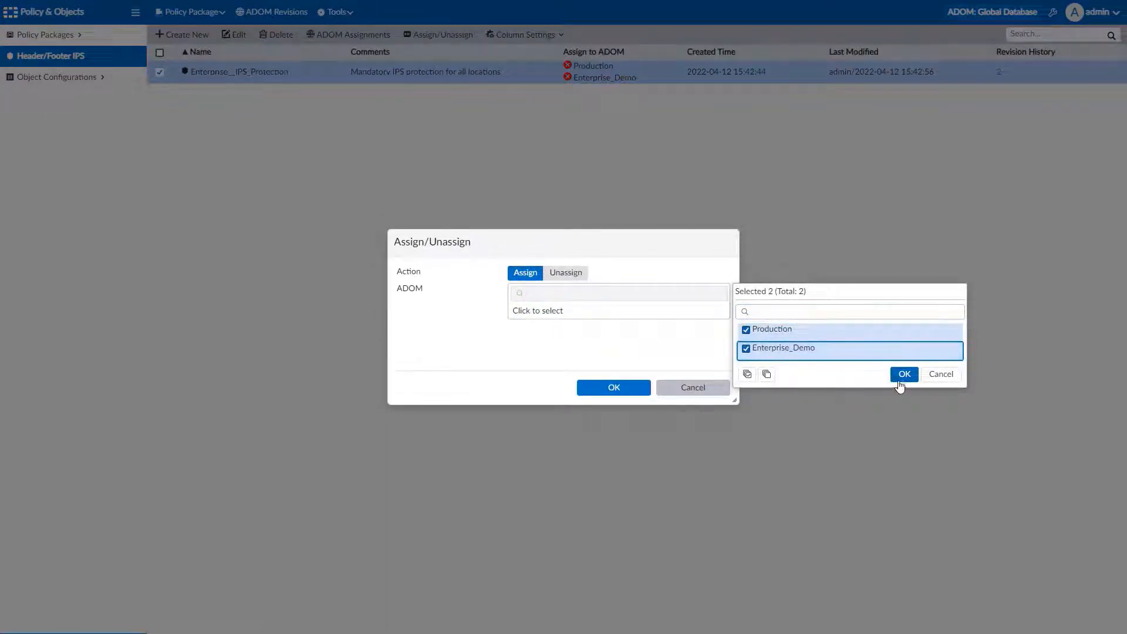
click(900, 379)
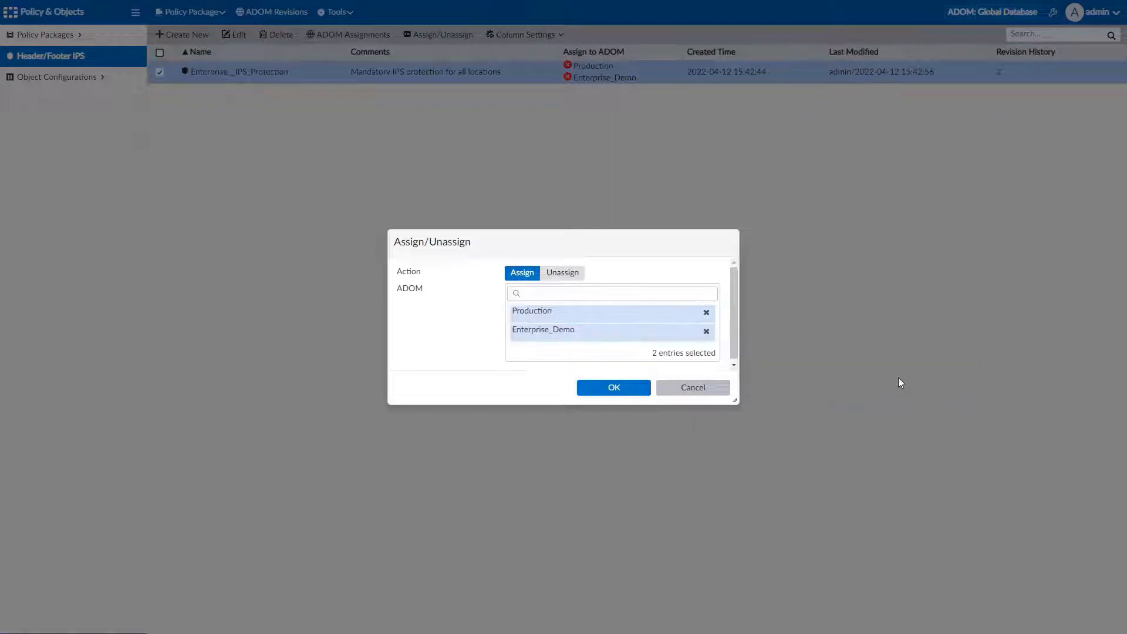
click(618, 391)
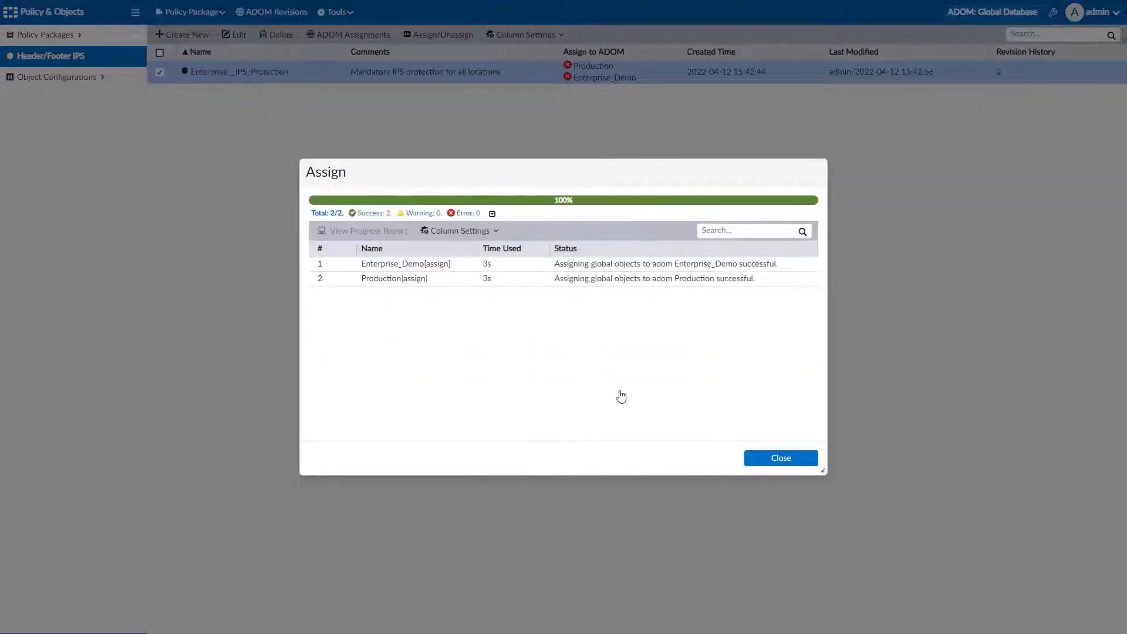
click(772, 462)
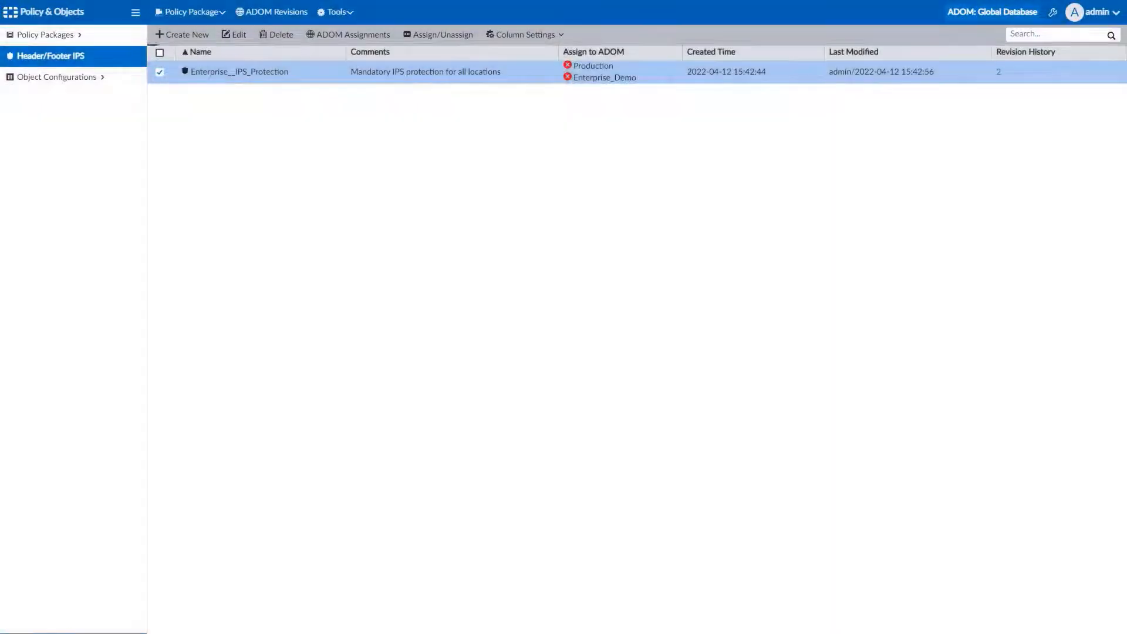
Switch to the Enterprise_Demo ADOM and open the Intrusion Prevention profiles in its object configurations
click(988, 14)
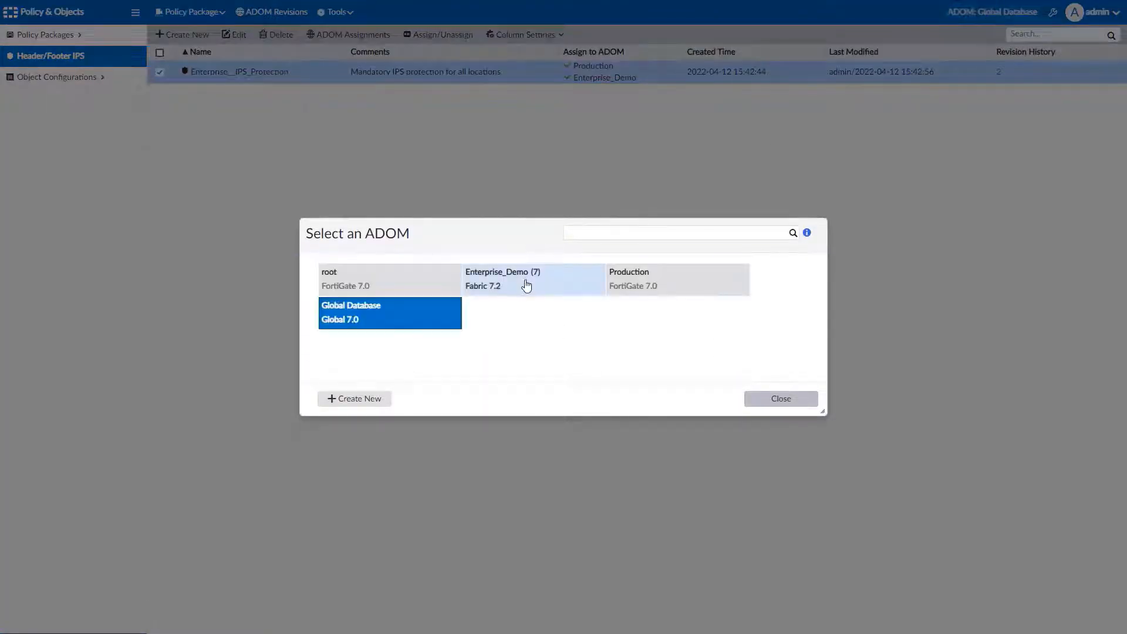
click(526, 285)
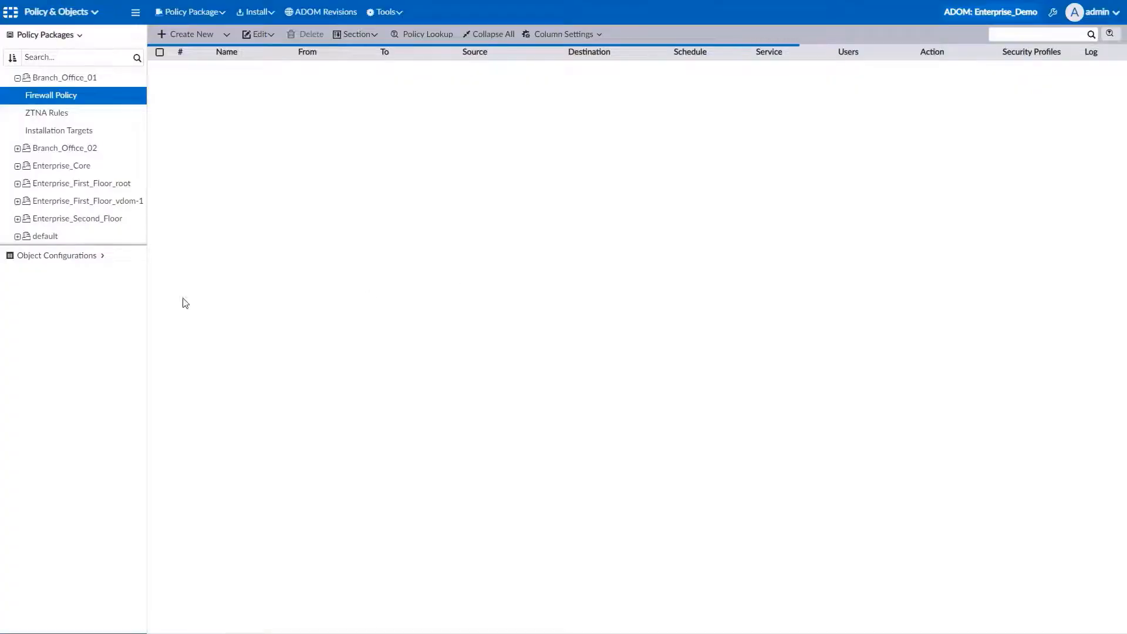
click(103, 256)
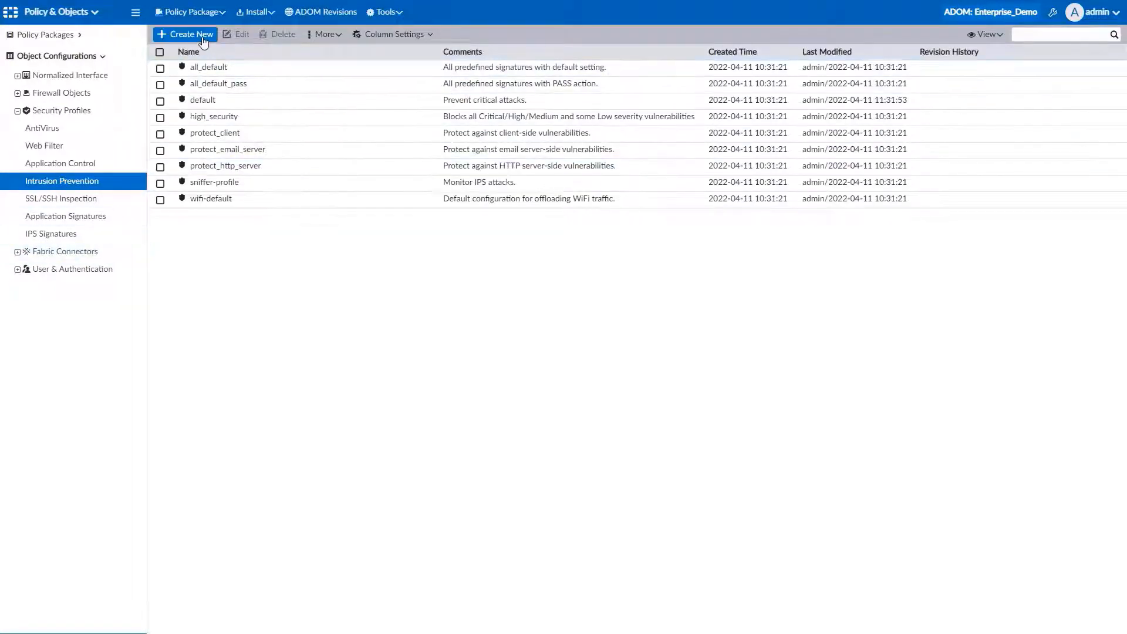
Start a new IPS sensor named IPS_Local_Protection with the comment "ADOM level protection" and malicious URL blocking enabled
click(203, 36)
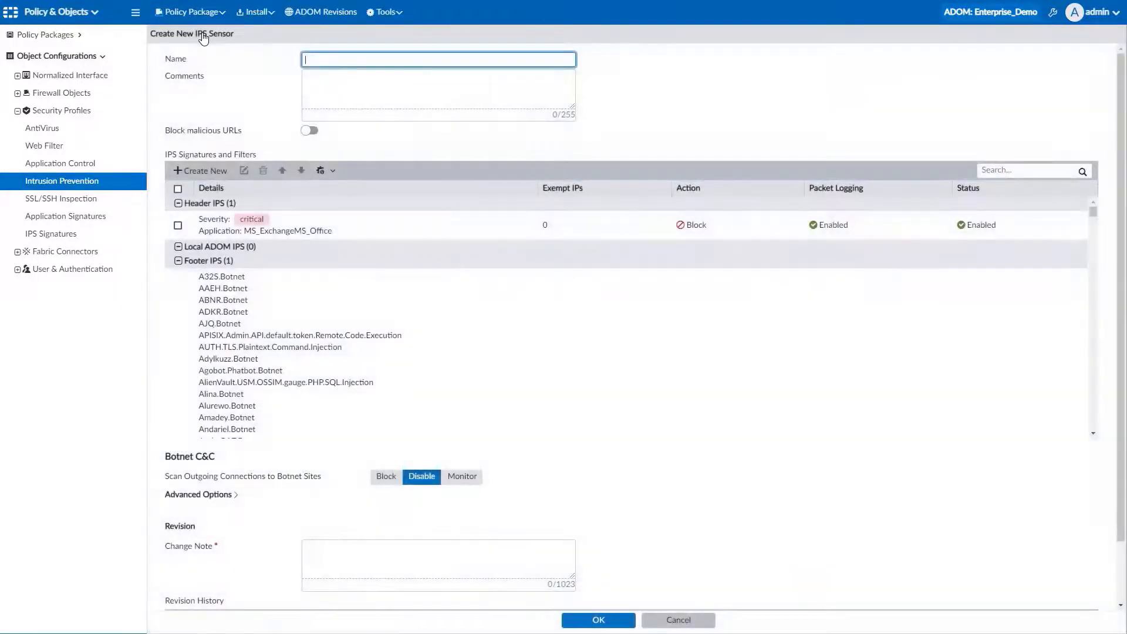
click(324, 58)
text(IPS_Local_Protection)
click(316, 88)
text(ADOM level portection)
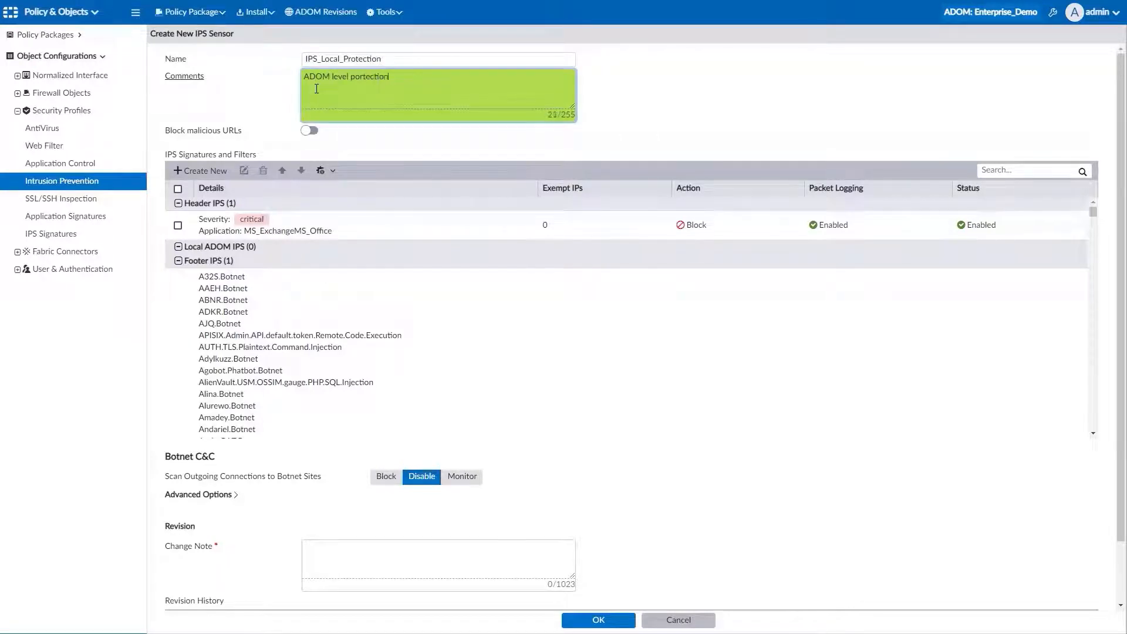
click(359, 78)
key(BackSpace)
text(o)
click(310, 130)
Inspect the inherited Header IPS and Footer IPS entries in the new sensor, and collapse both groups
click(195, 214)
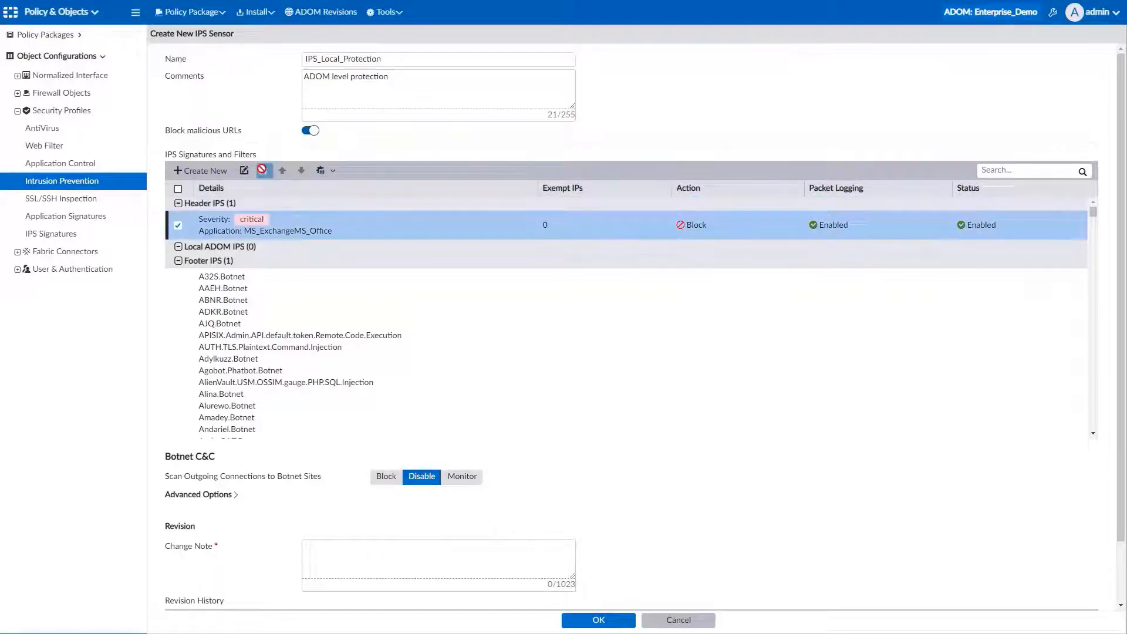
click(229, 313)
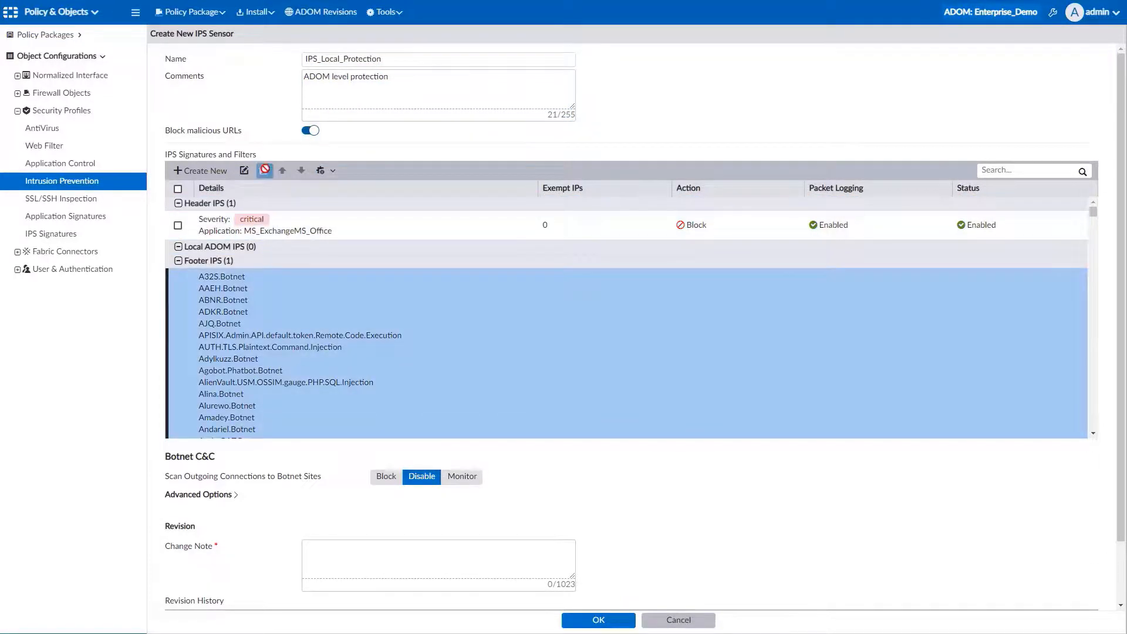
click(178, 263)
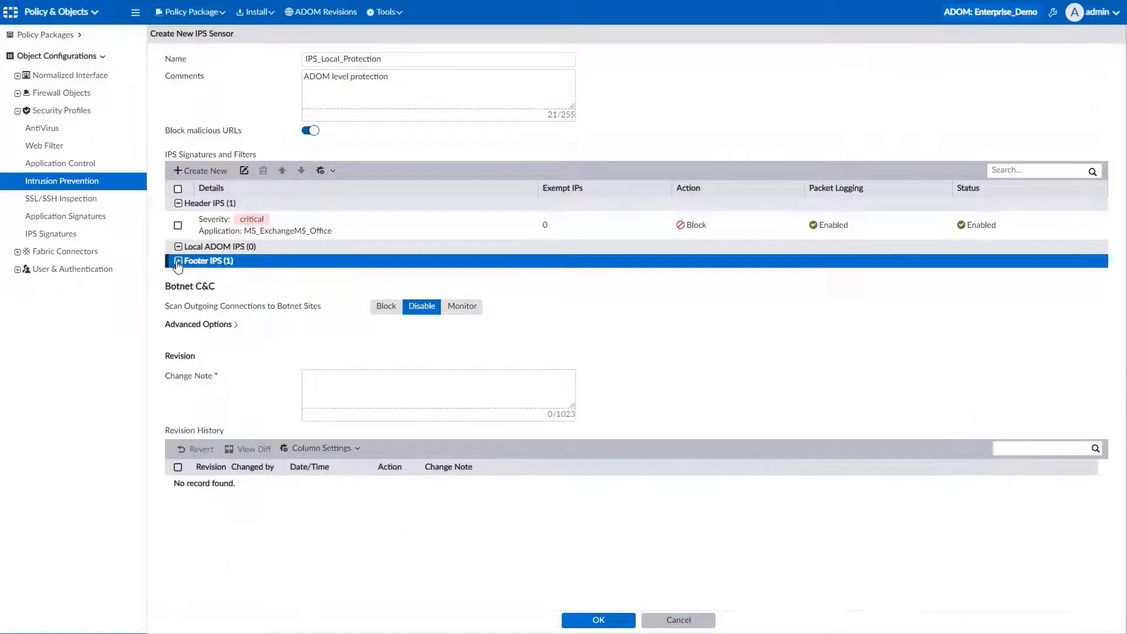
click(178, 204)
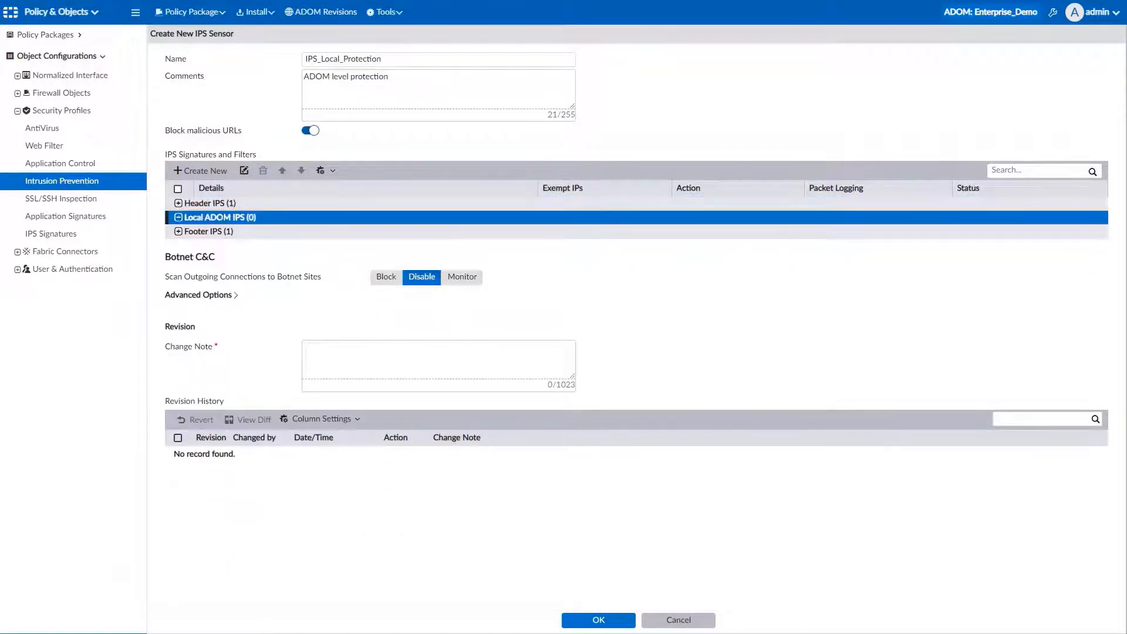
Start a local filter entry in the sensor with action Block, packet logging enabled and status enabled
click(218, 175)
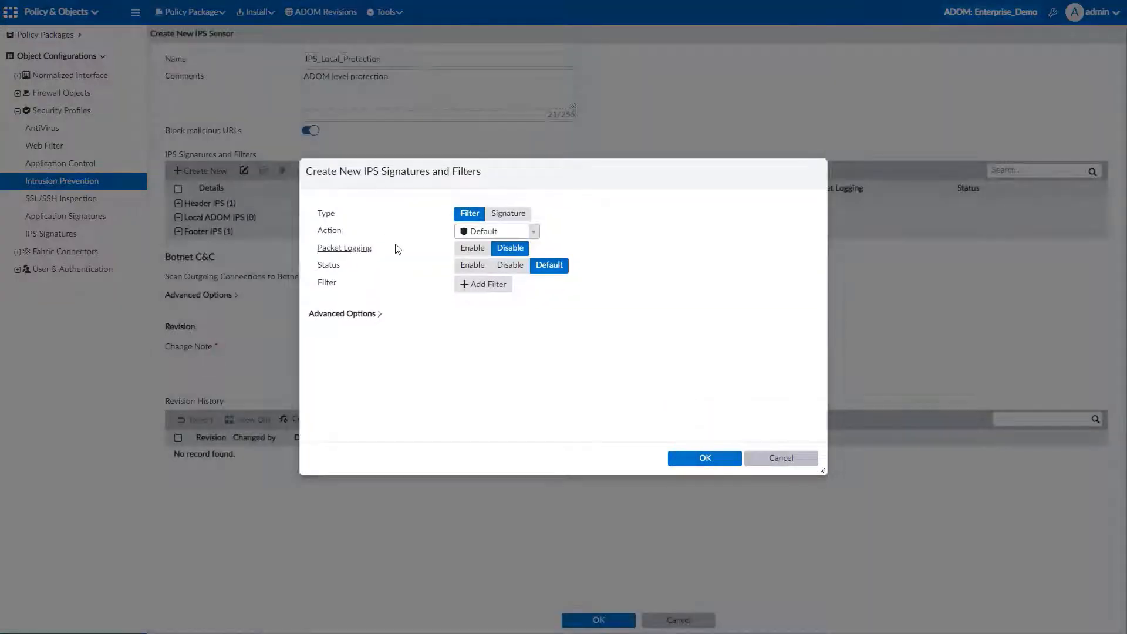
click(482, 234)
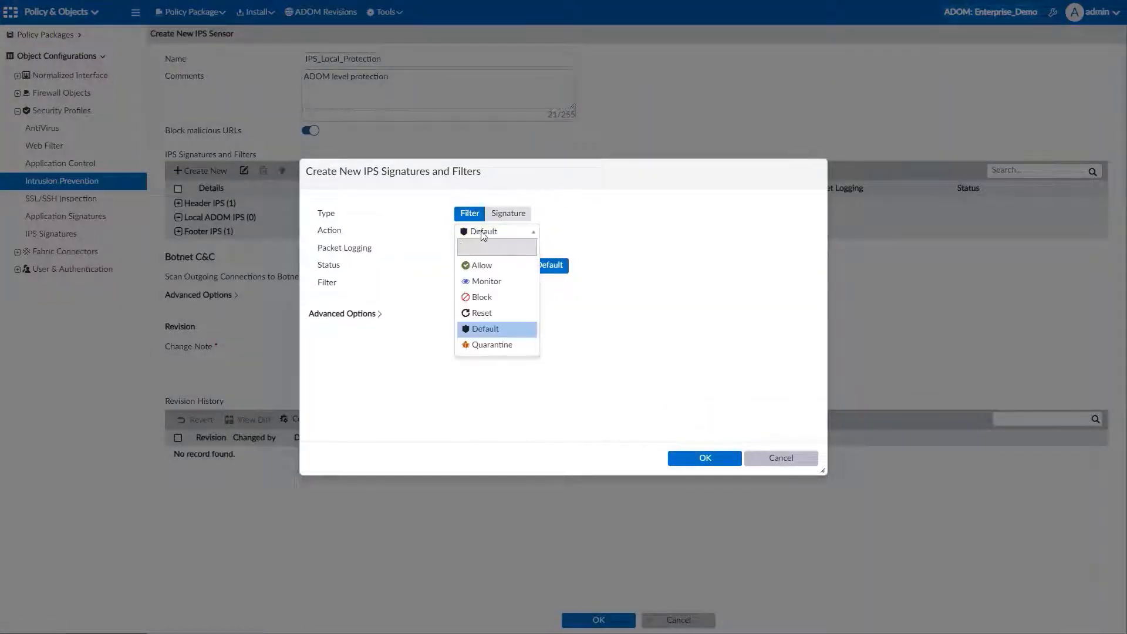
click(484, 297)
click(480, 251)
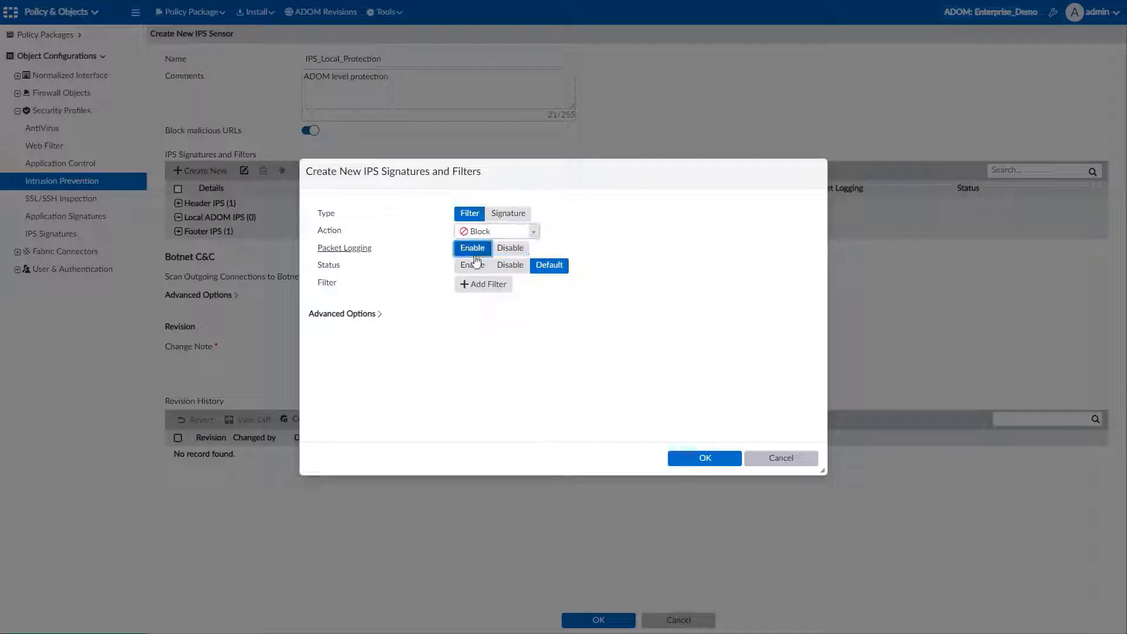
click(474, 265)
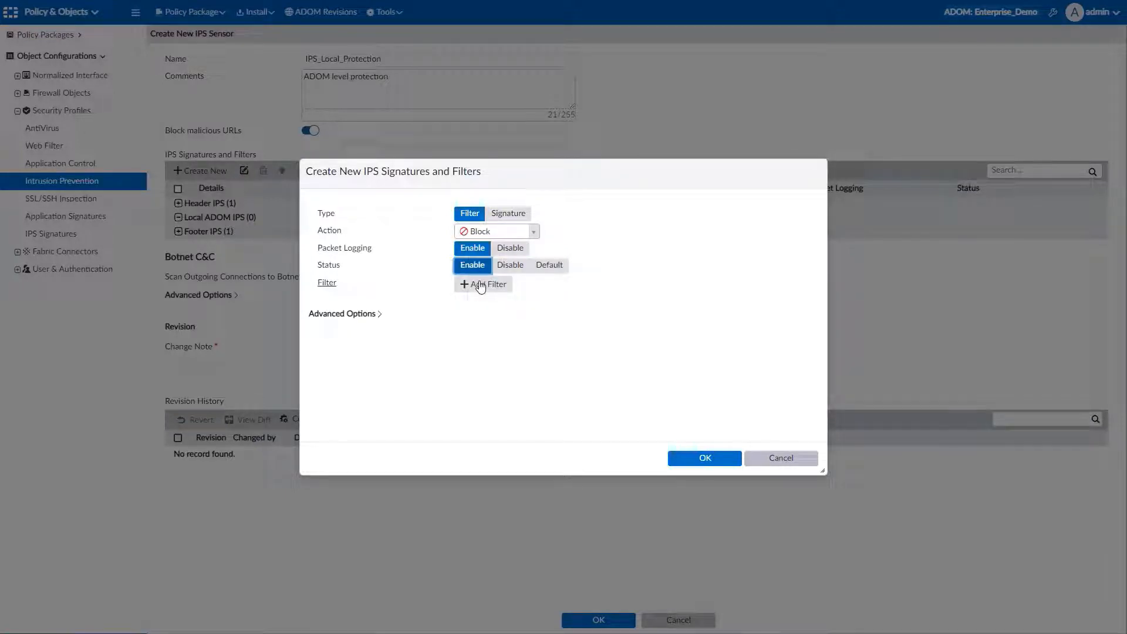
Filter the local entry by vulnerability types SQL Injection and DoS, and save the entry
click(480, 285)
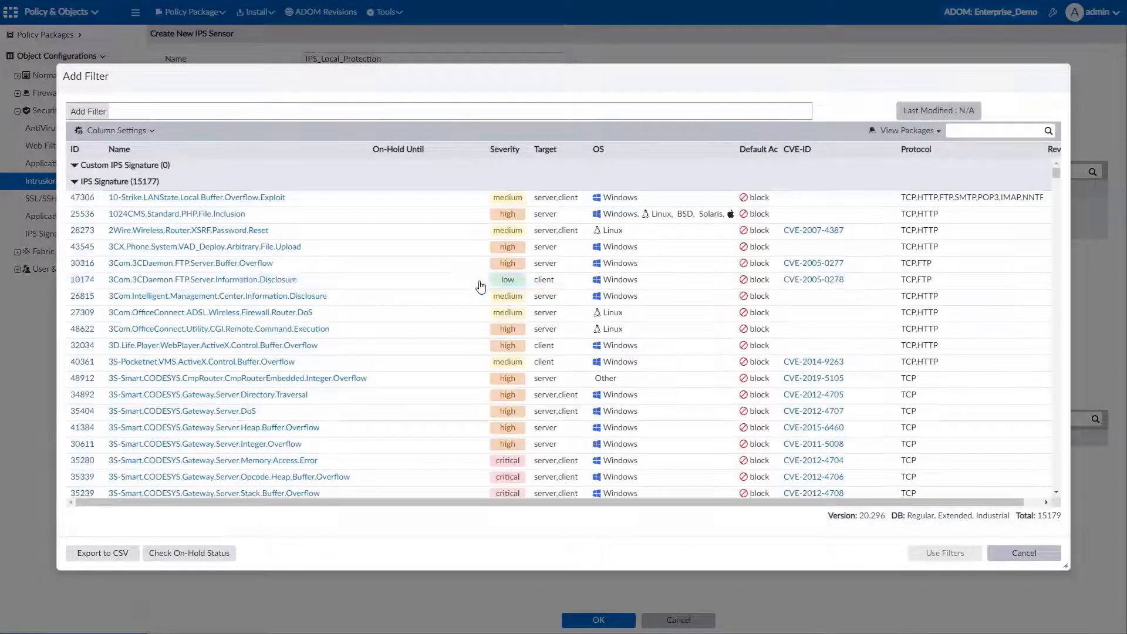
click(94, 112)
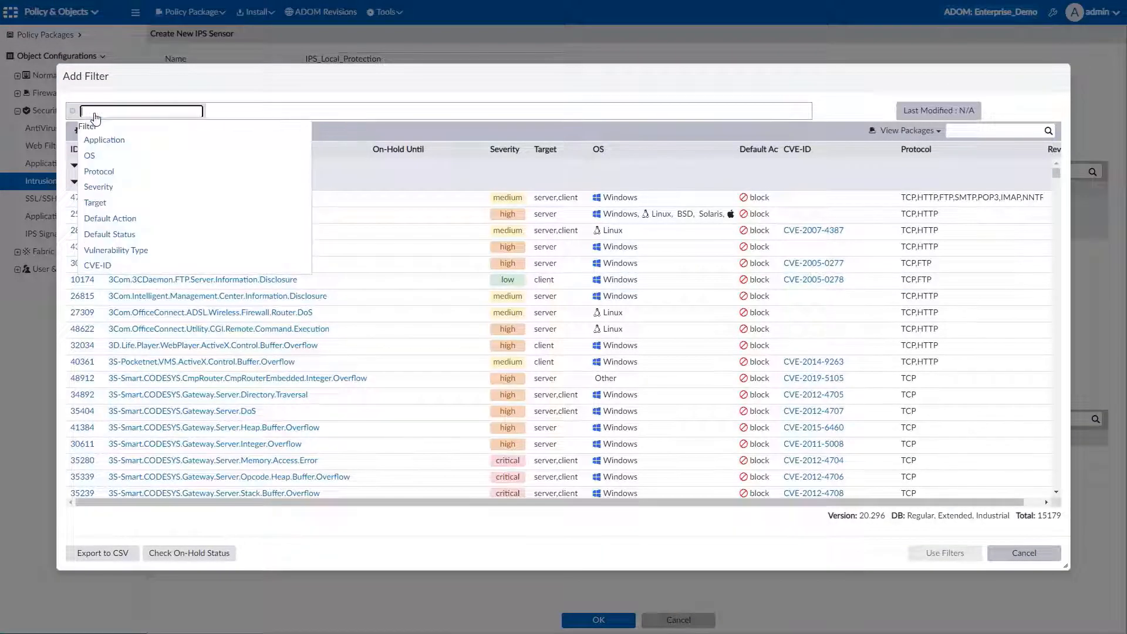
click(138, 251)
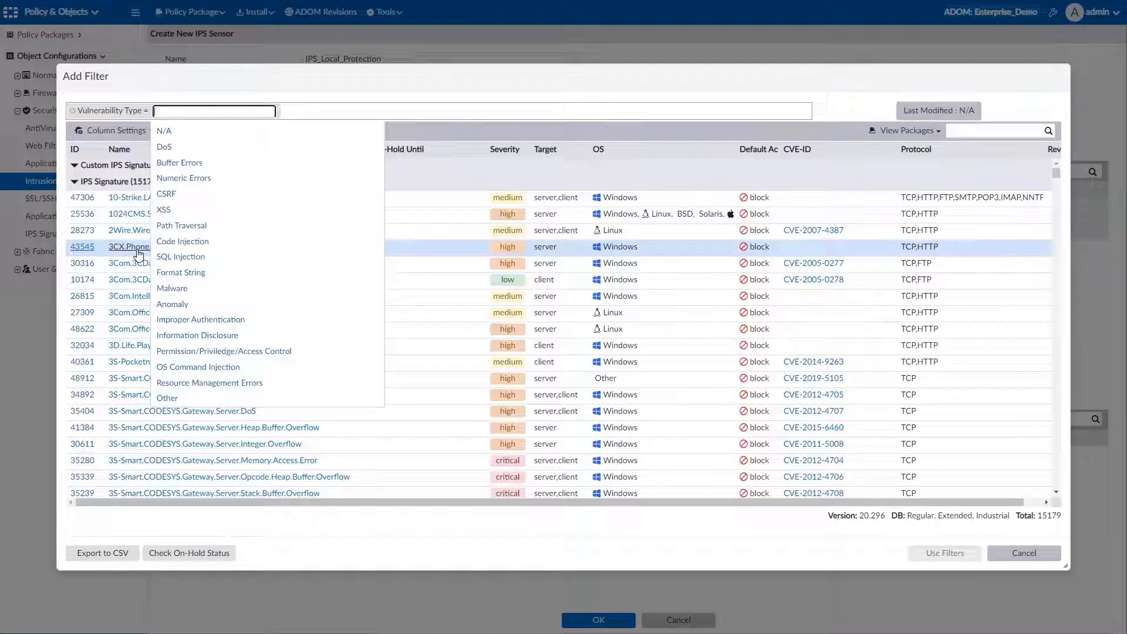
click(184, 258)
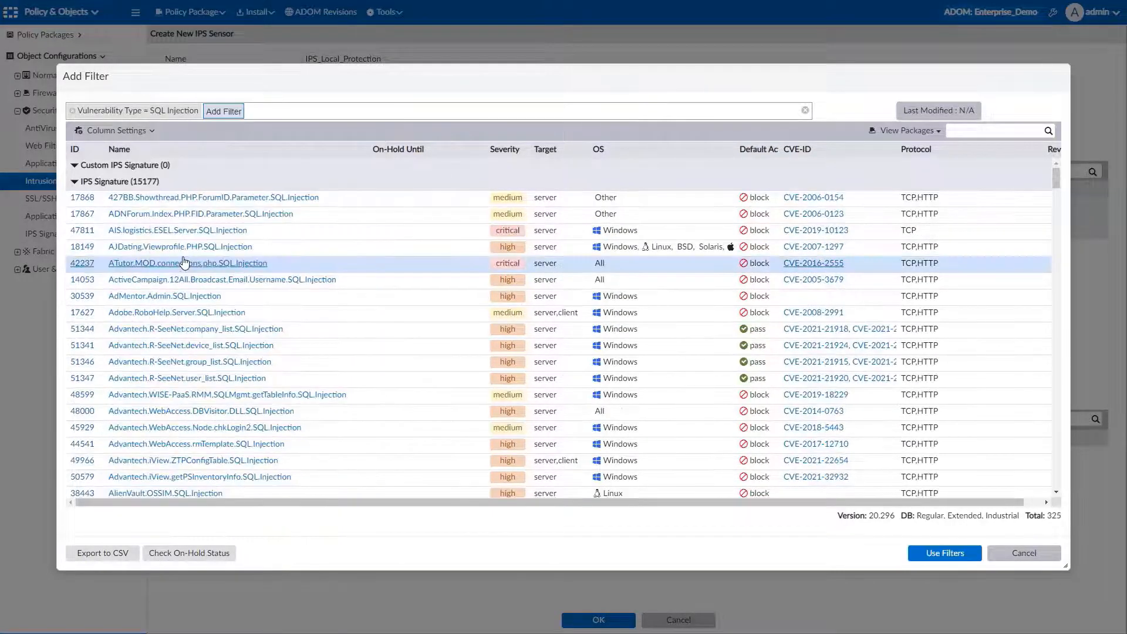
click(228, 112)
click(258, 250)
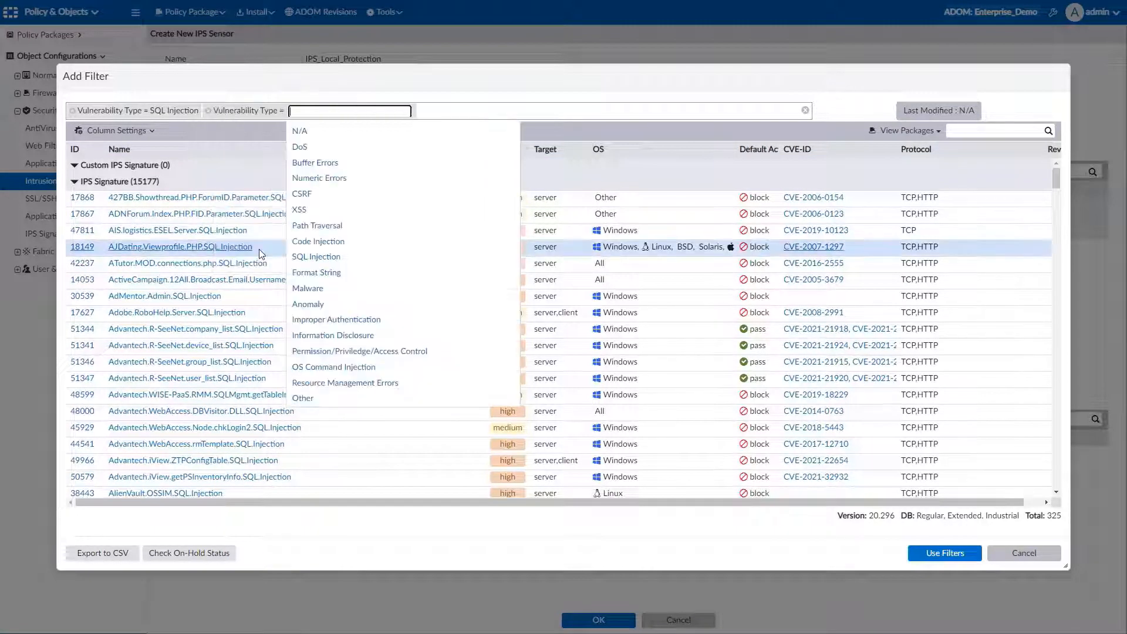
click(300, 147)
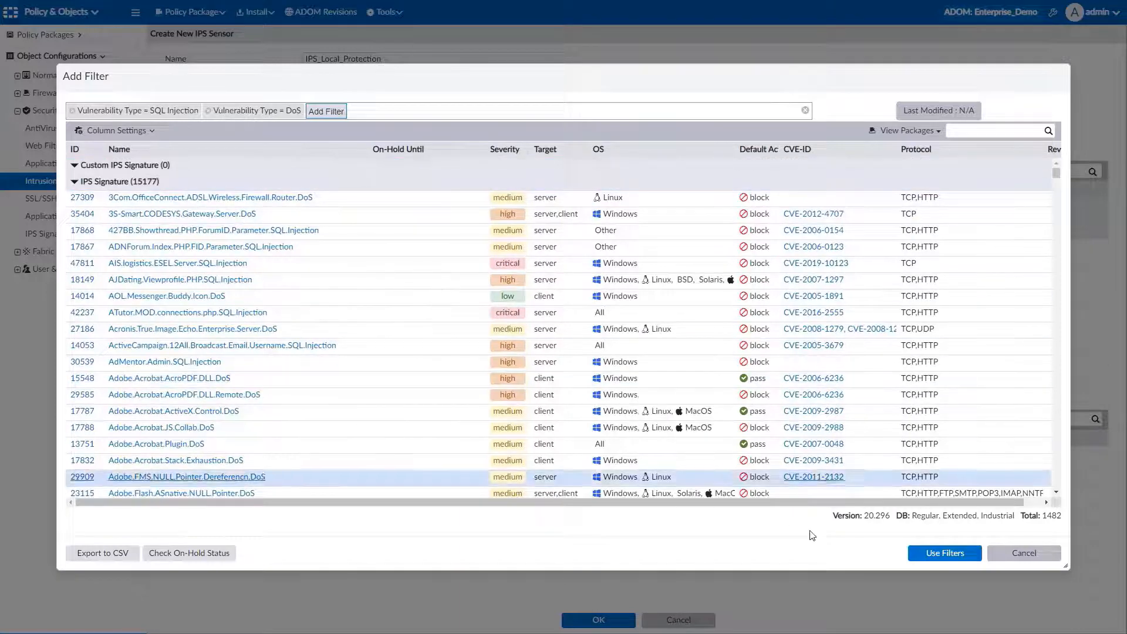
click(945, 553)
click(705, 460)
Enter the change note "create ADOM level IPS protection" and save the IPS sensor
click(401, 366)
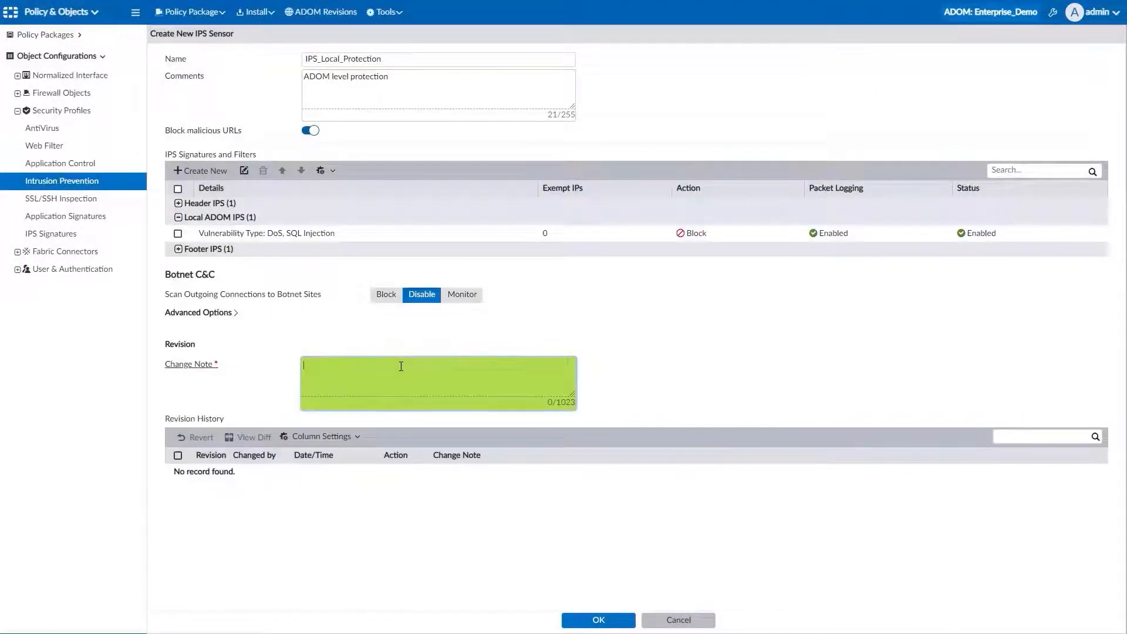
text(create SADOM level IPS pro)
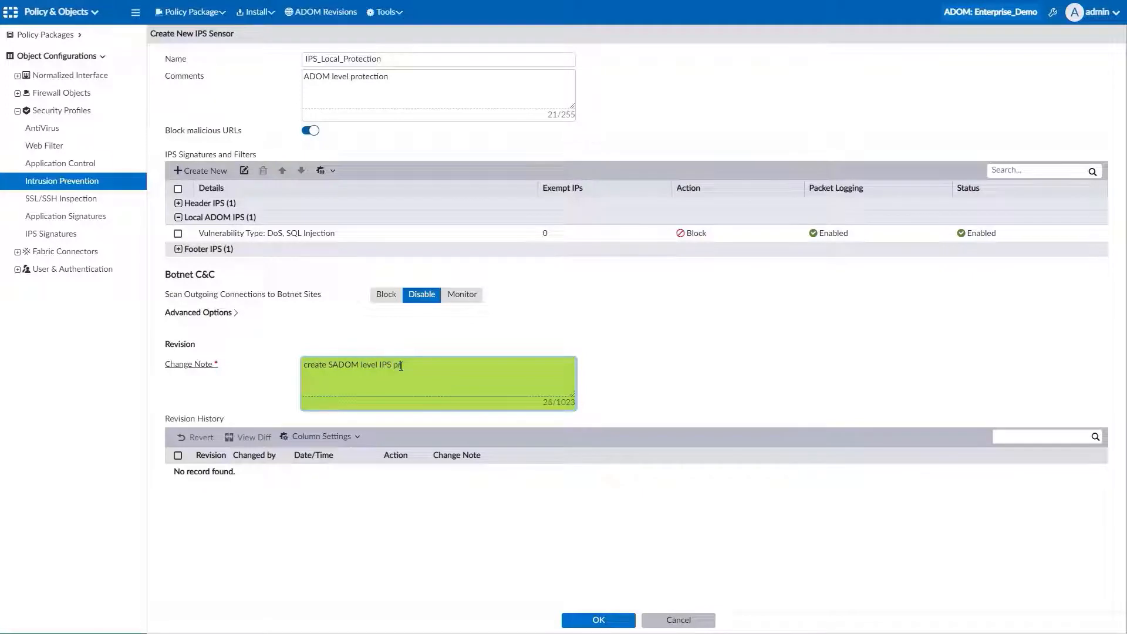
text(tection)
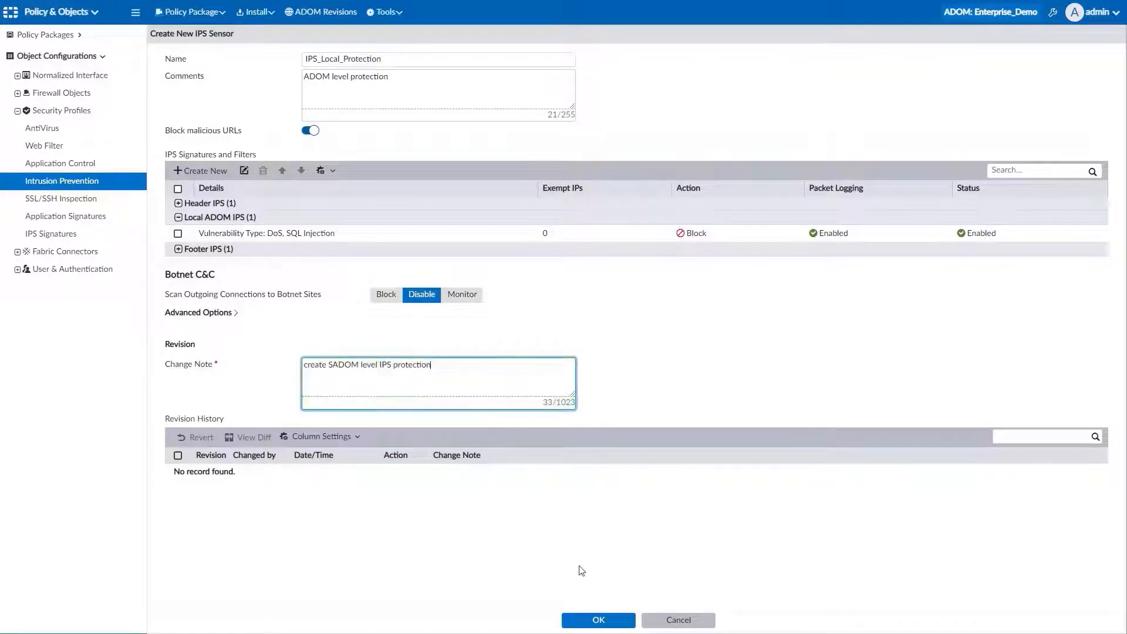
click(332, 366)
key(BackSpace)
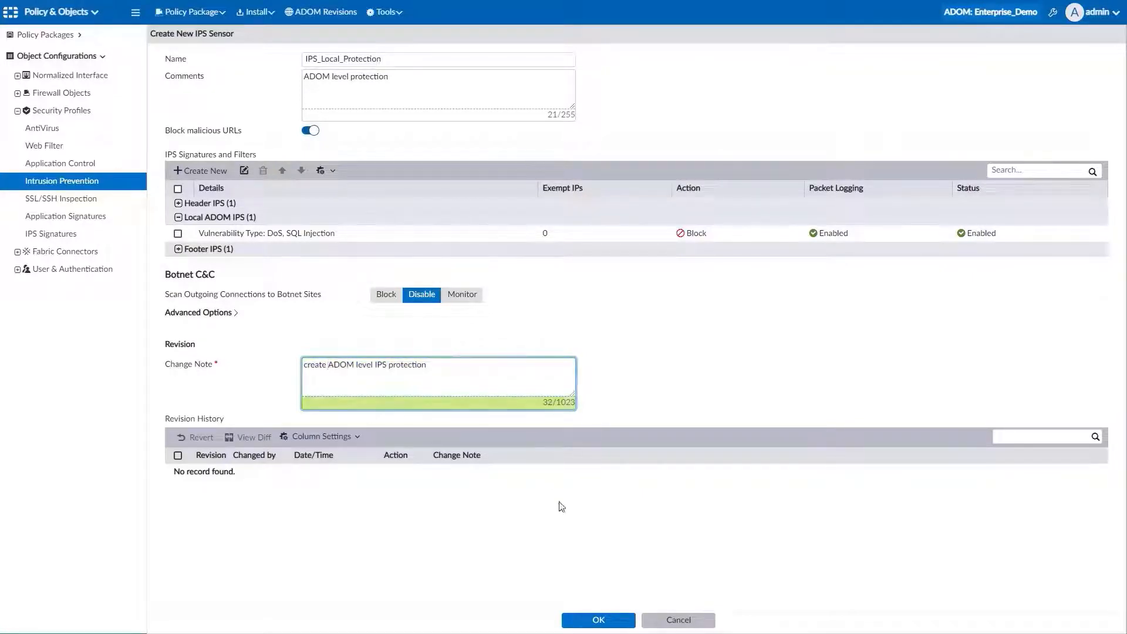
click(598, 620)
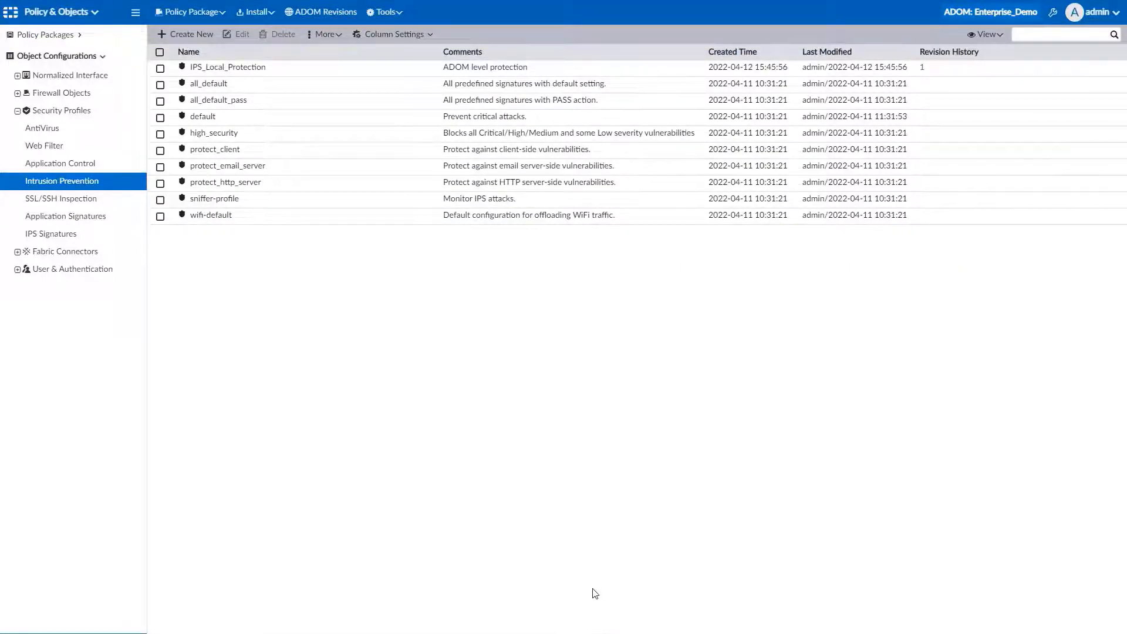
Add the IPS_Local_Protection IPS profile to firewall policy 2 of the Enterprise_Core policy package
click(79, 35)
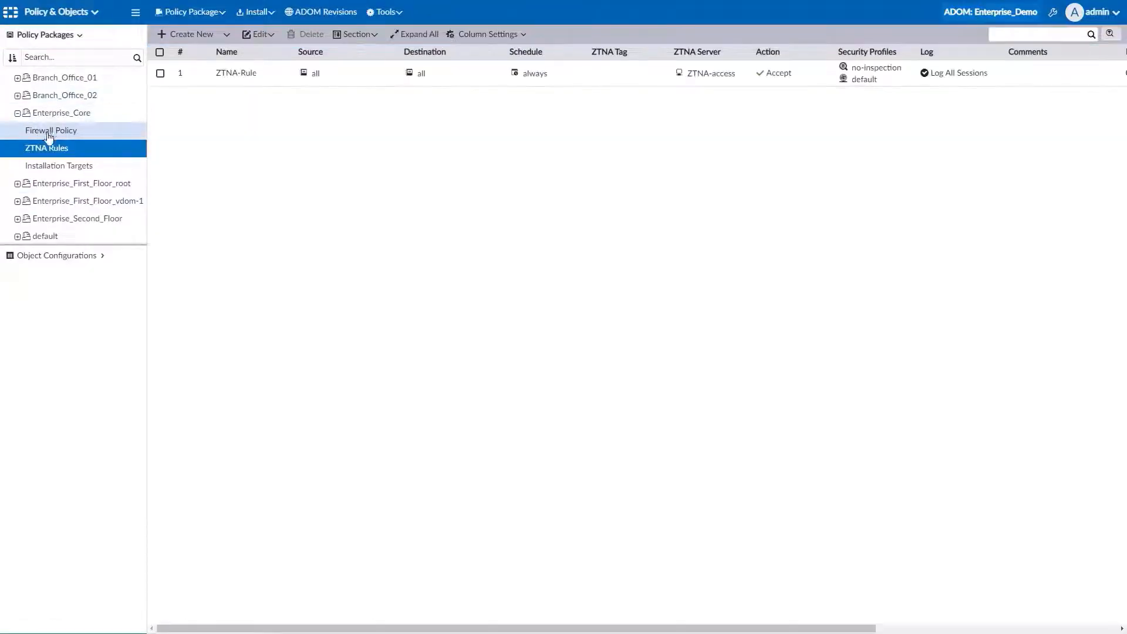
click(52, 131)
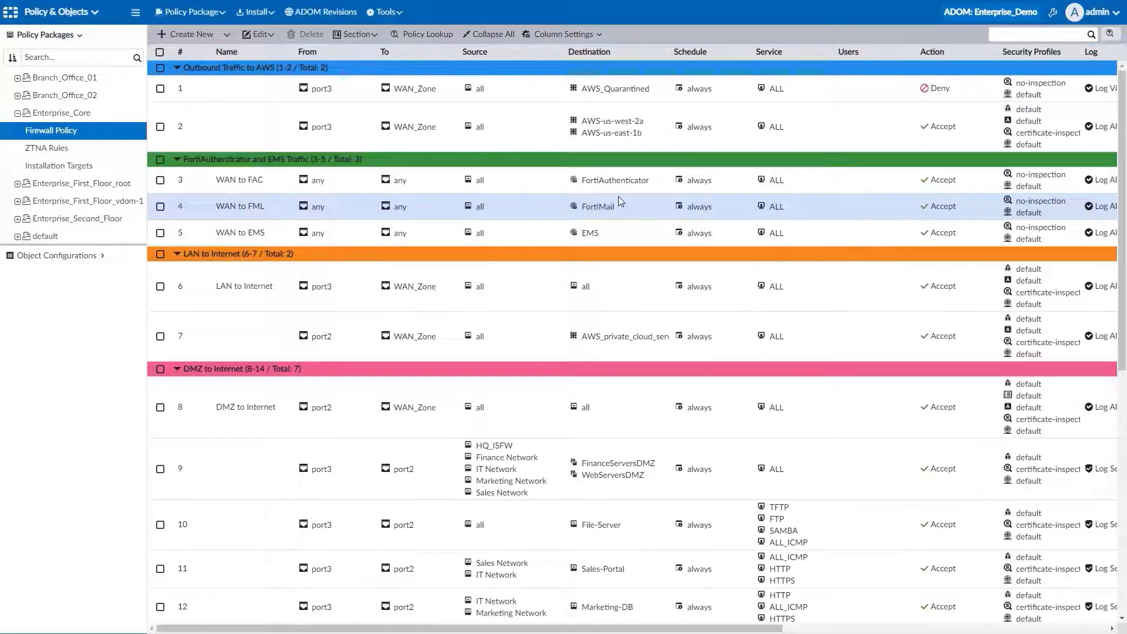
click(744, 163)
click(1022, 122)
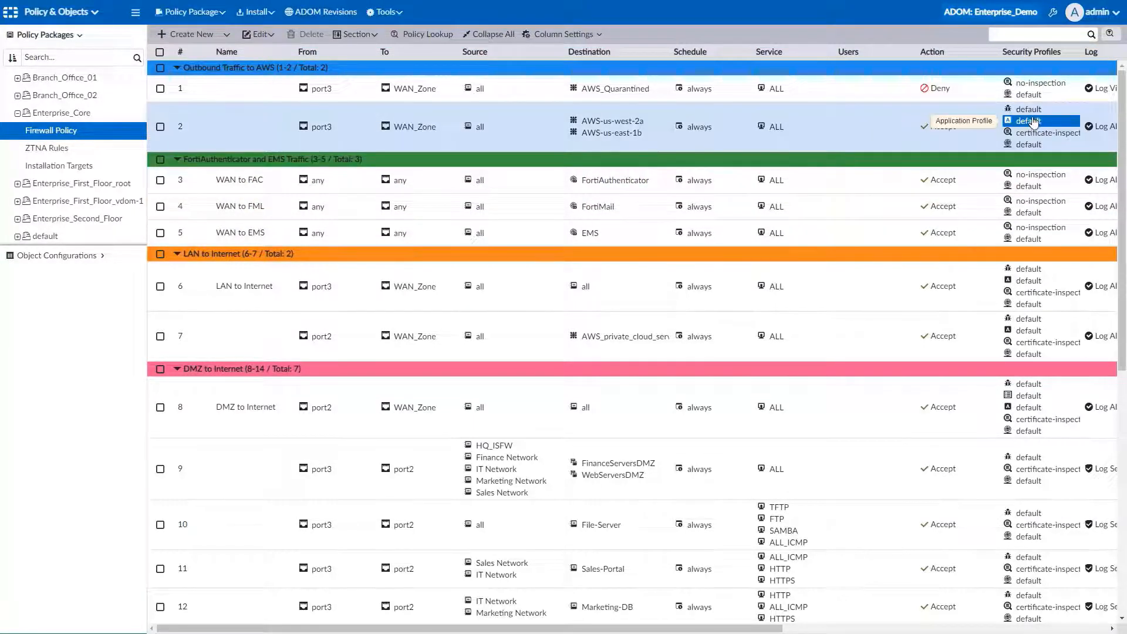
right_click(1022, 123)
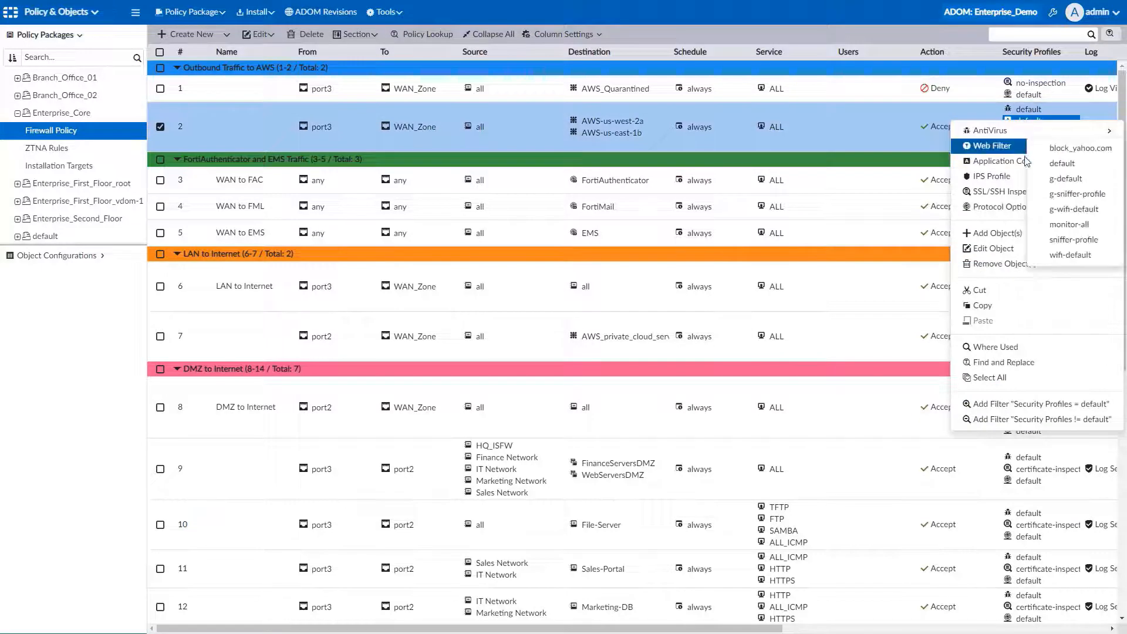
mouse_move(997, 176)
click(1038, 179)
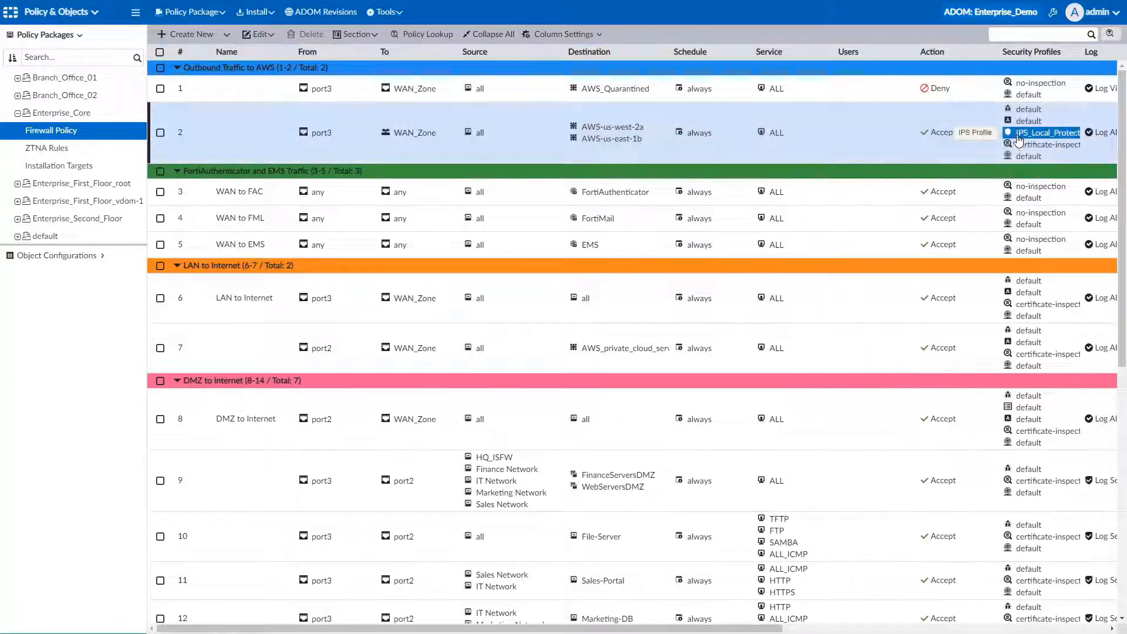
Copy the IPS_Local_Protection profile from policy 2 to further Enterprise_Core policies, including 4, 6, 8, 9 and 10
drag(1034, 132, 1018, 220)
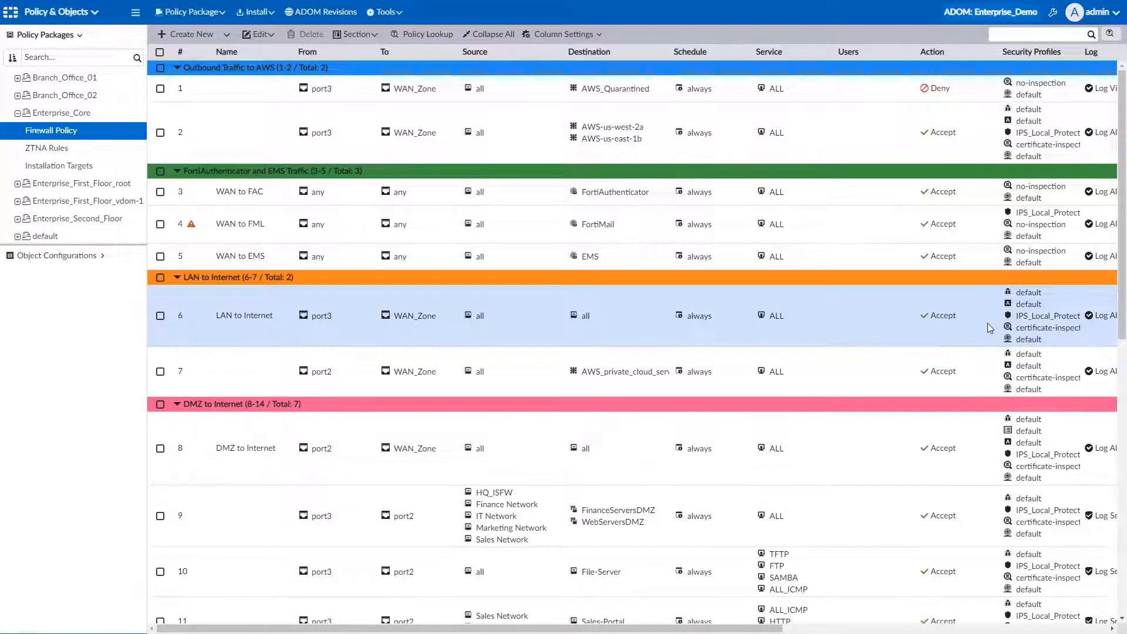
Install the Enterprise_Core policy package together with its device settings
click(256, 9)
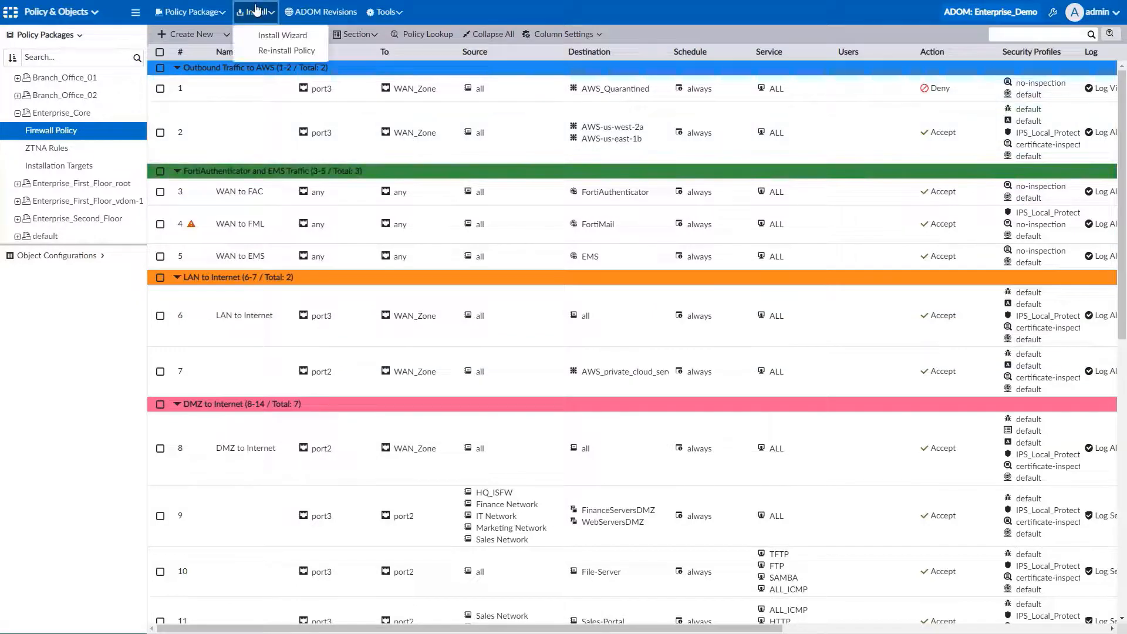
click(266, 36)
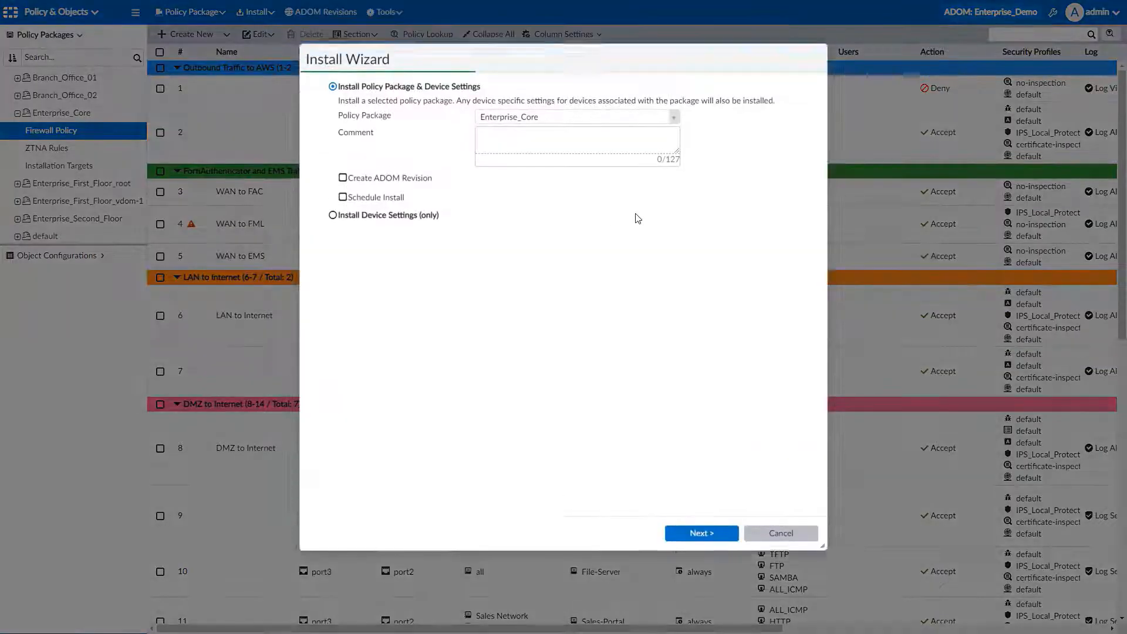
click(692, 554)
click(694, 554)
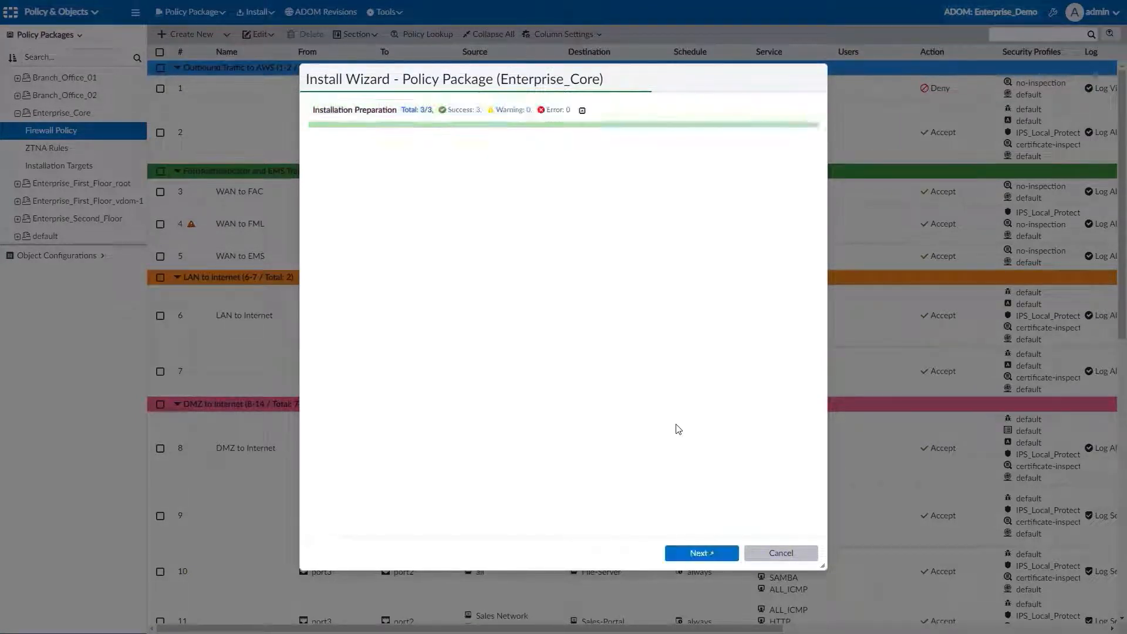
click(694, 552)
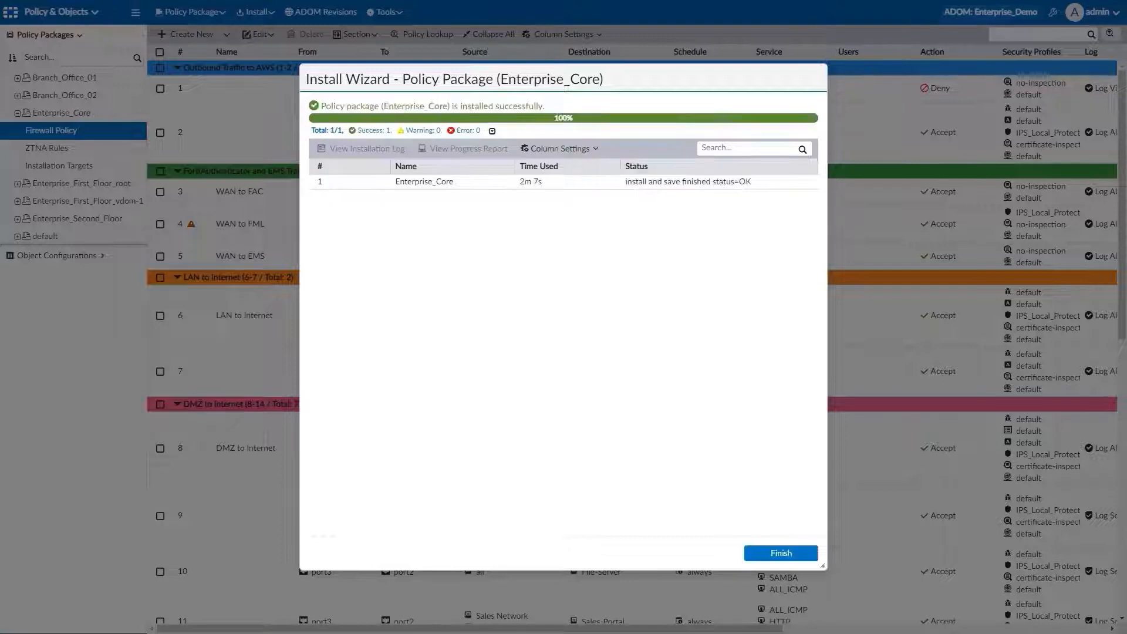
click(759, 554)
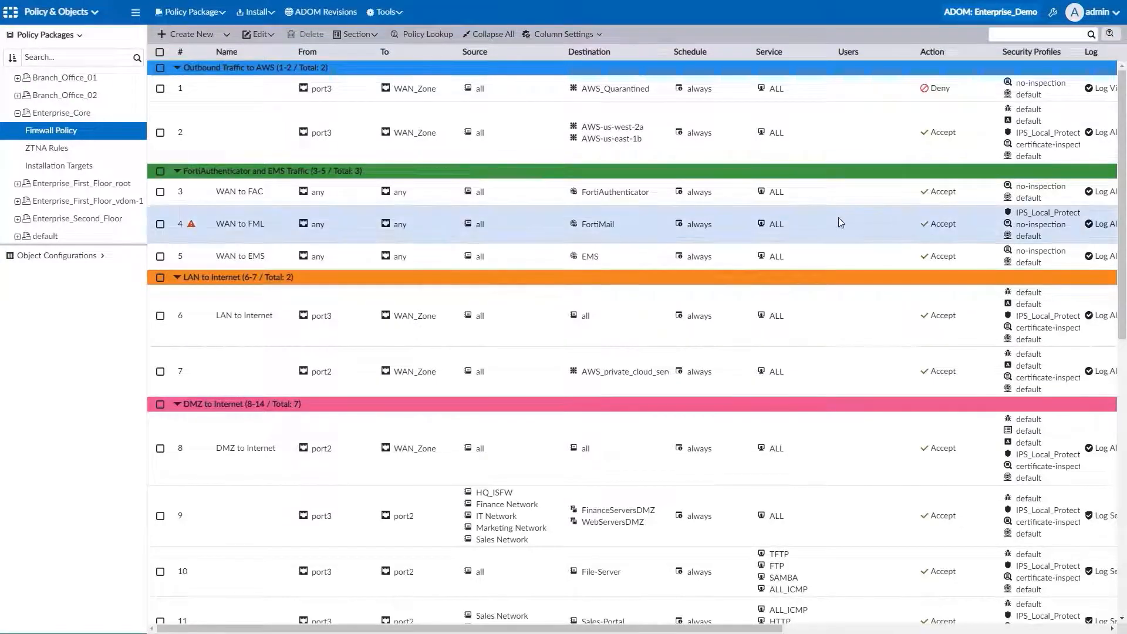
Create a provisioning IPS template in Device Manager named Enterprise_IPS with the description "Control IPS settings across organization"
click(58, 12)
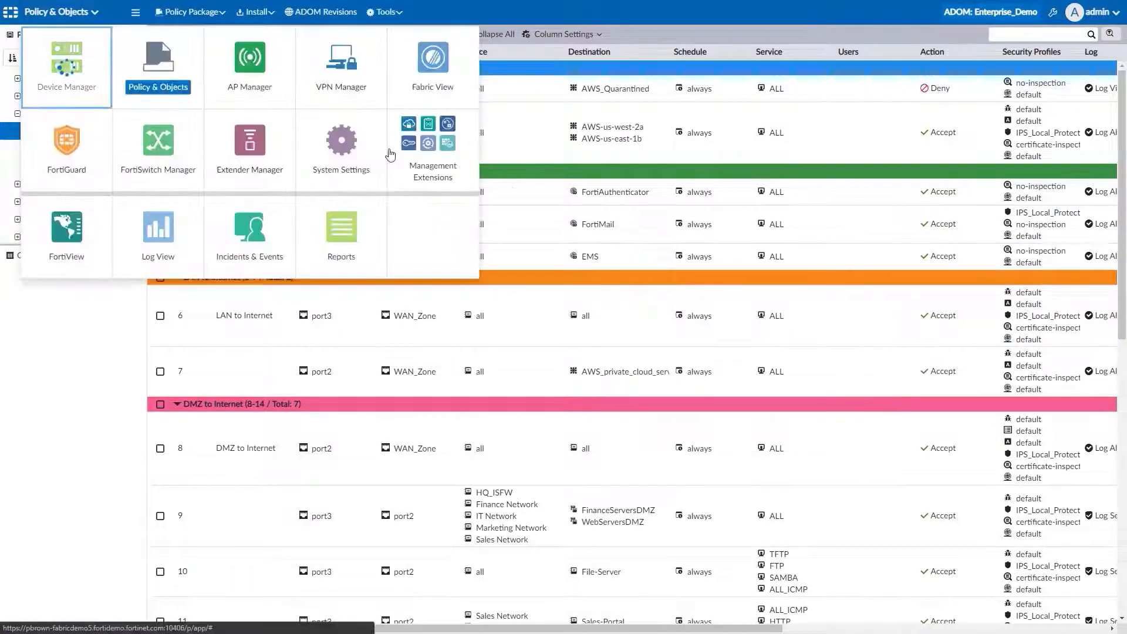
click(83, 69)
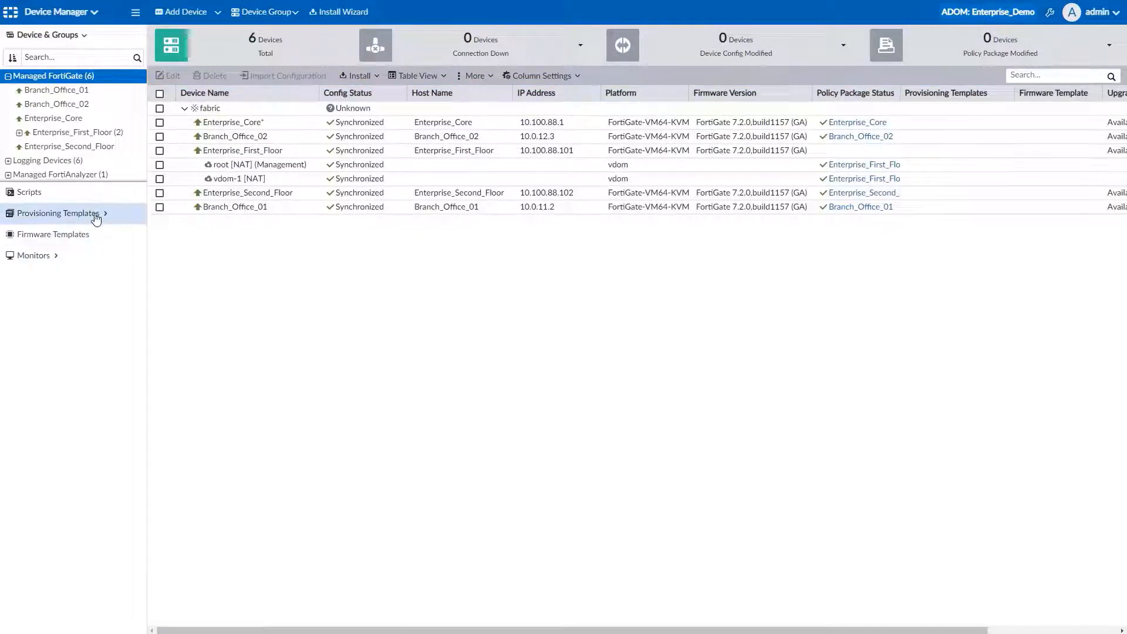
click(94, 213)
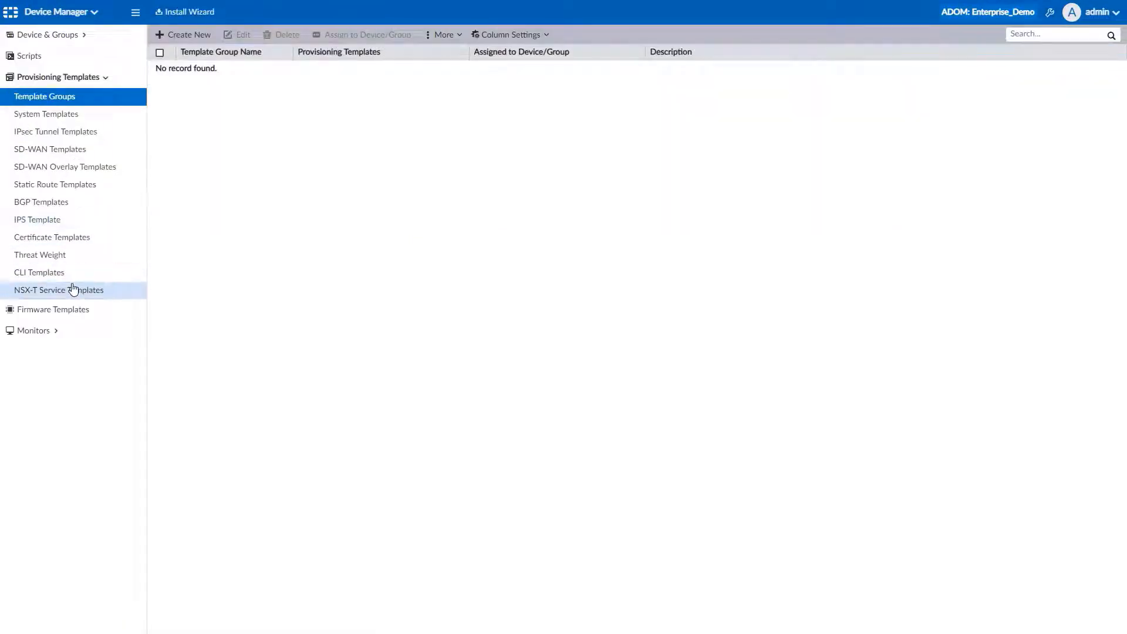
click(51, 222)
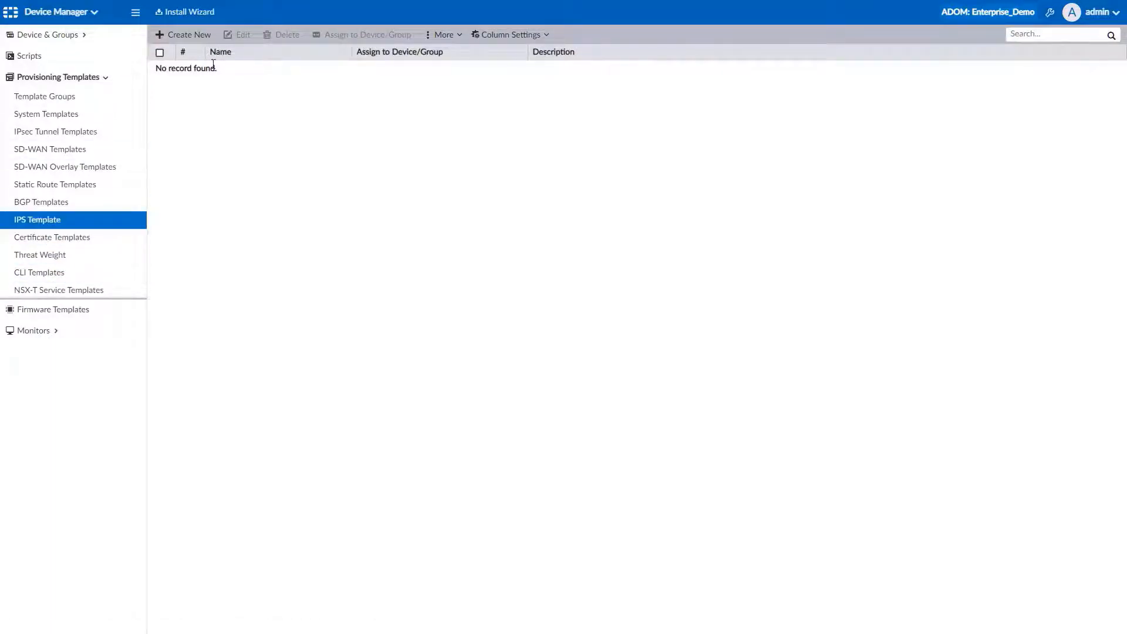
click(189, 36)
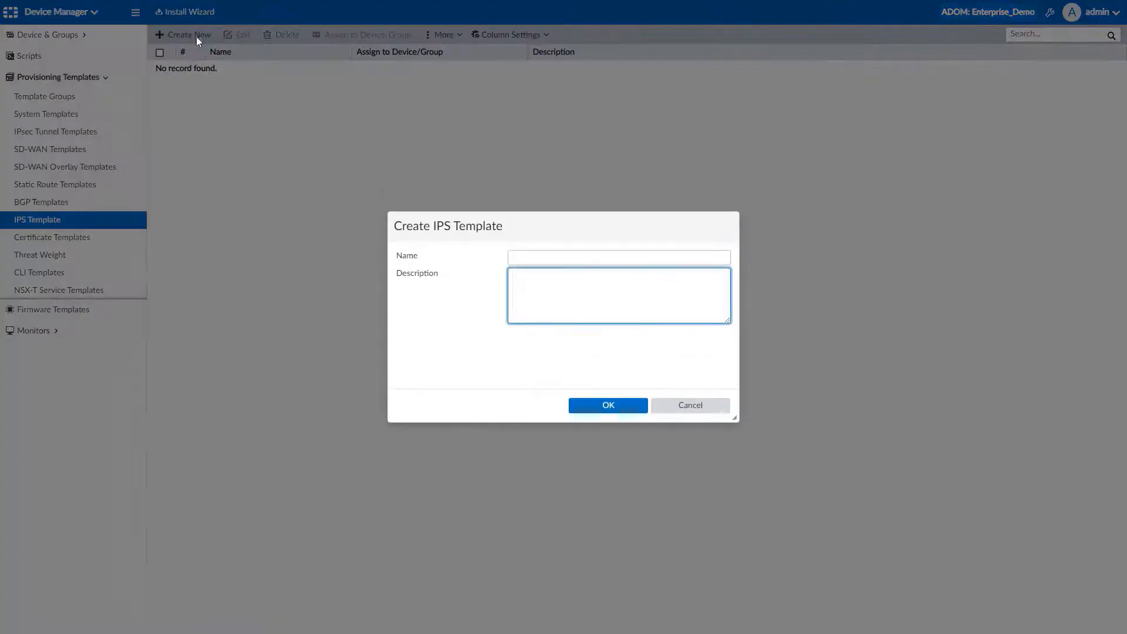
click(566, 256)
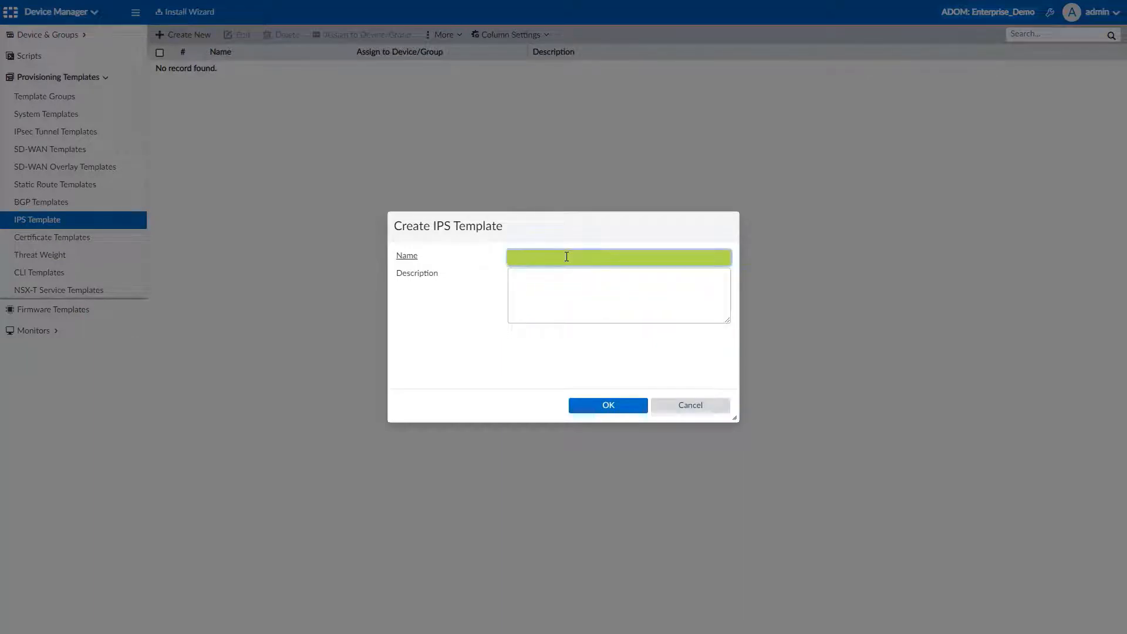
text(Enterprise_IPS)
click(568, 302)
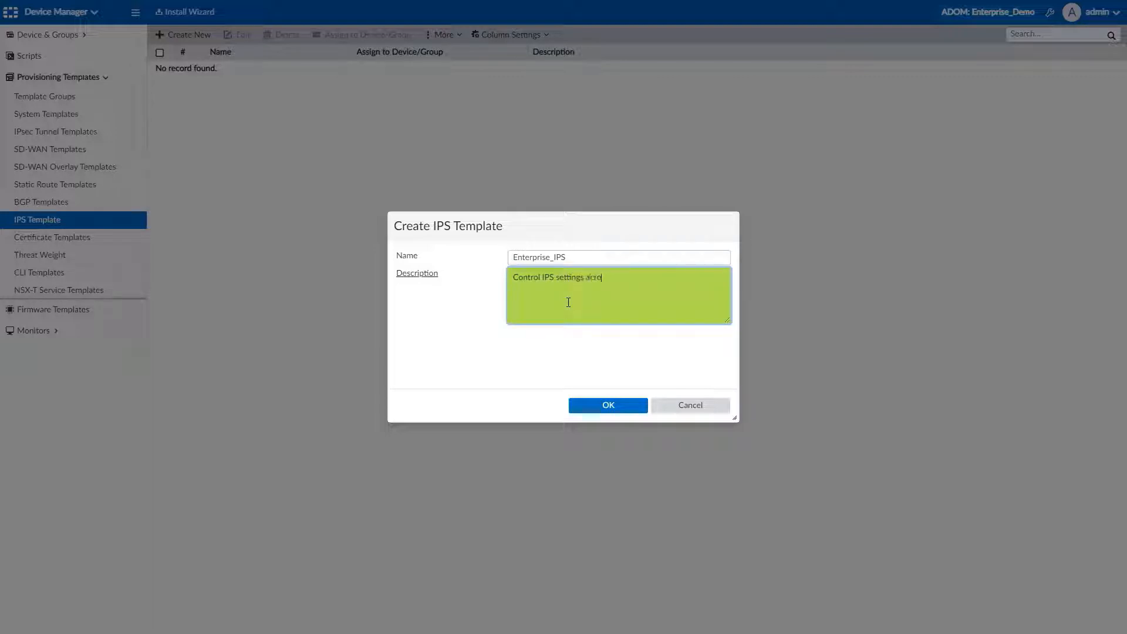
text(zation)
click(607, 405)
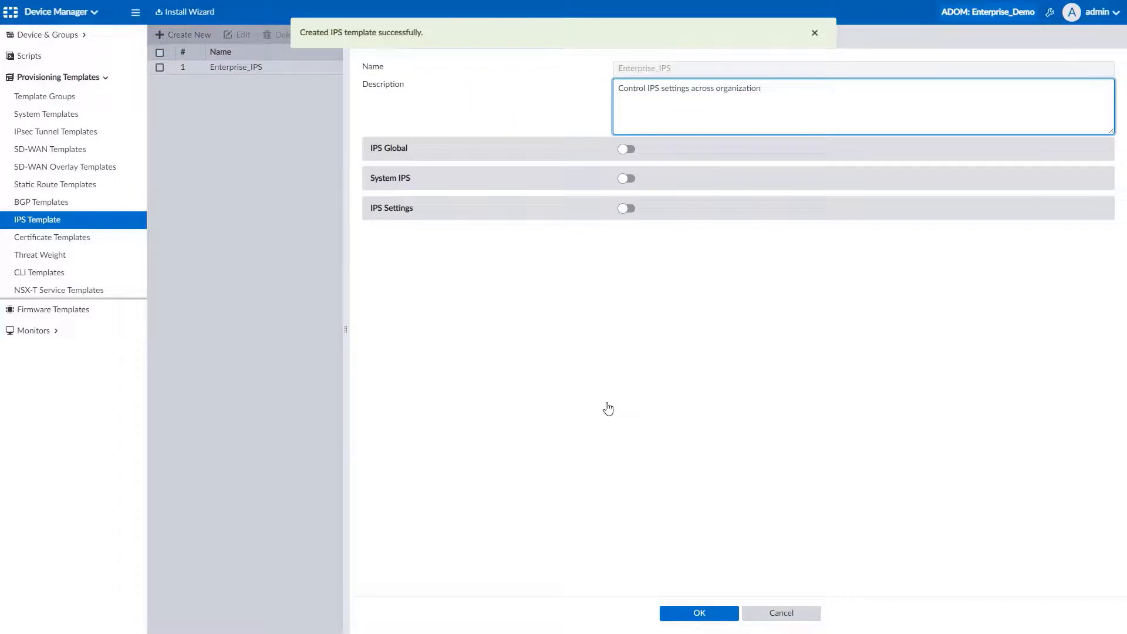
Enable IPS Global in the template with the Extended database, no excluded signatures and traffic submit turned on
click(628, 151)
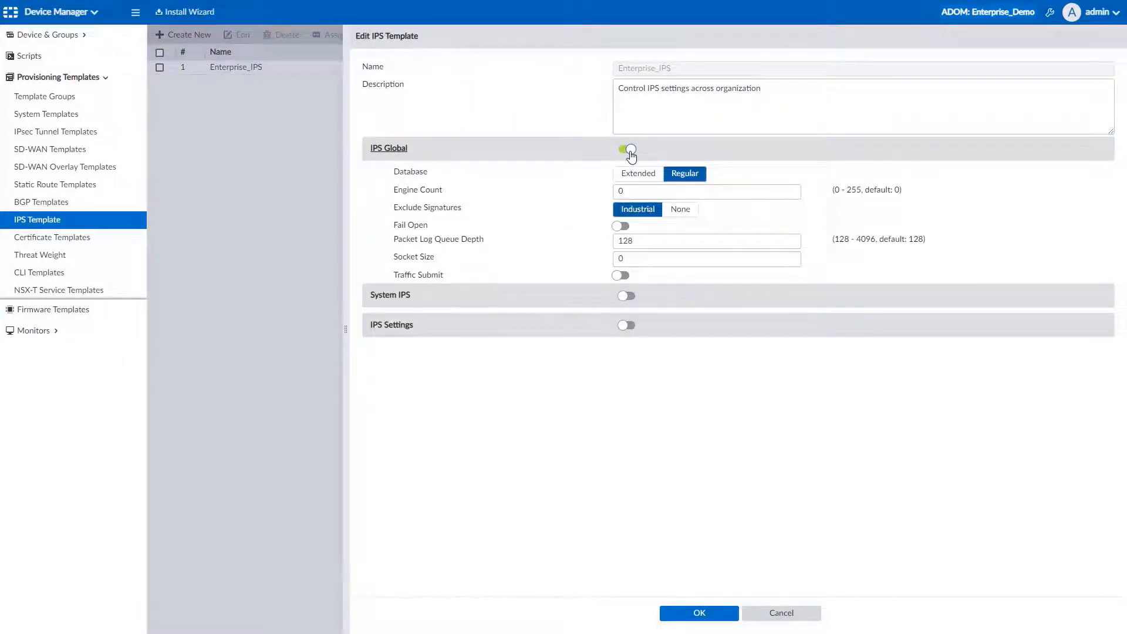
click(643, 175)
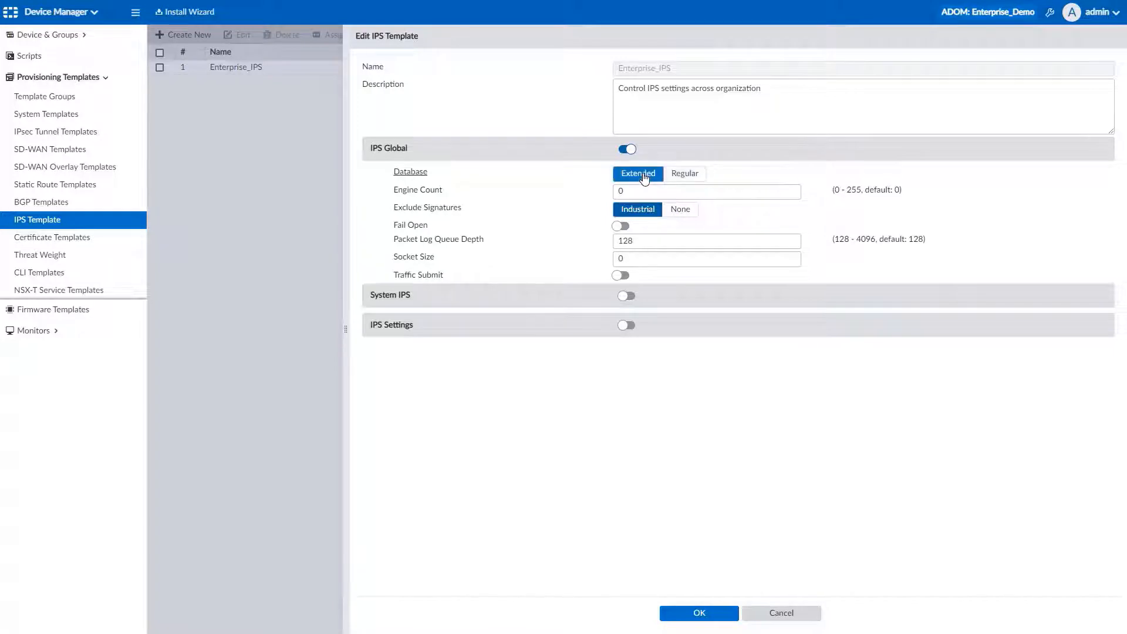
click(679, 212)
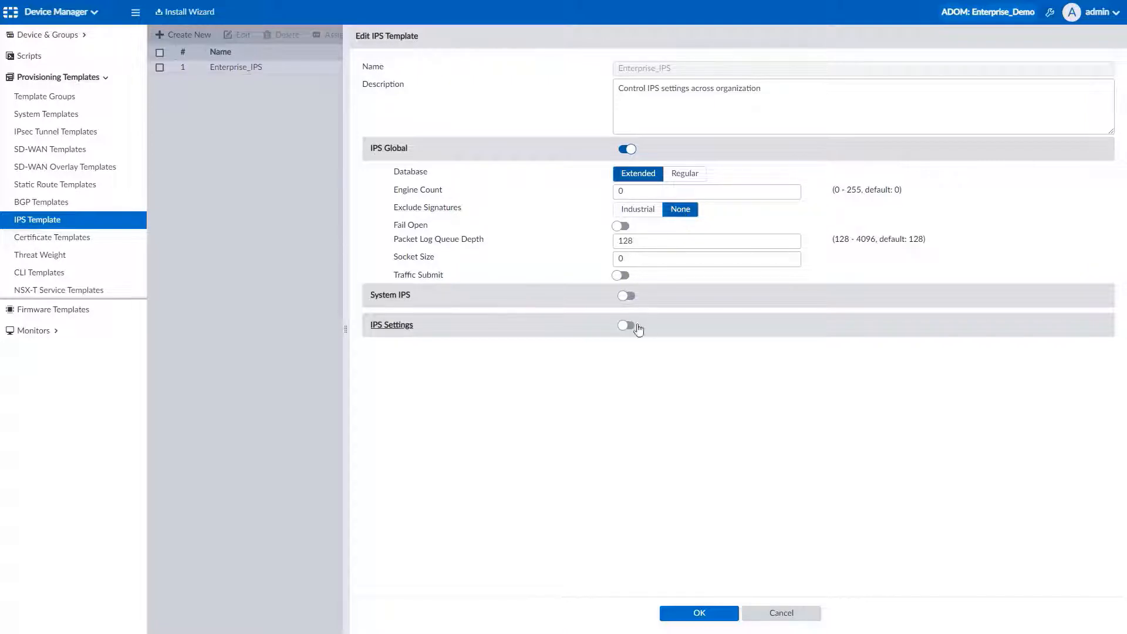
click(620, 276)
Enable System IPS in the template, turn off override signature hold by ID and set the signature hold time to 5d12h
click(626, 296)
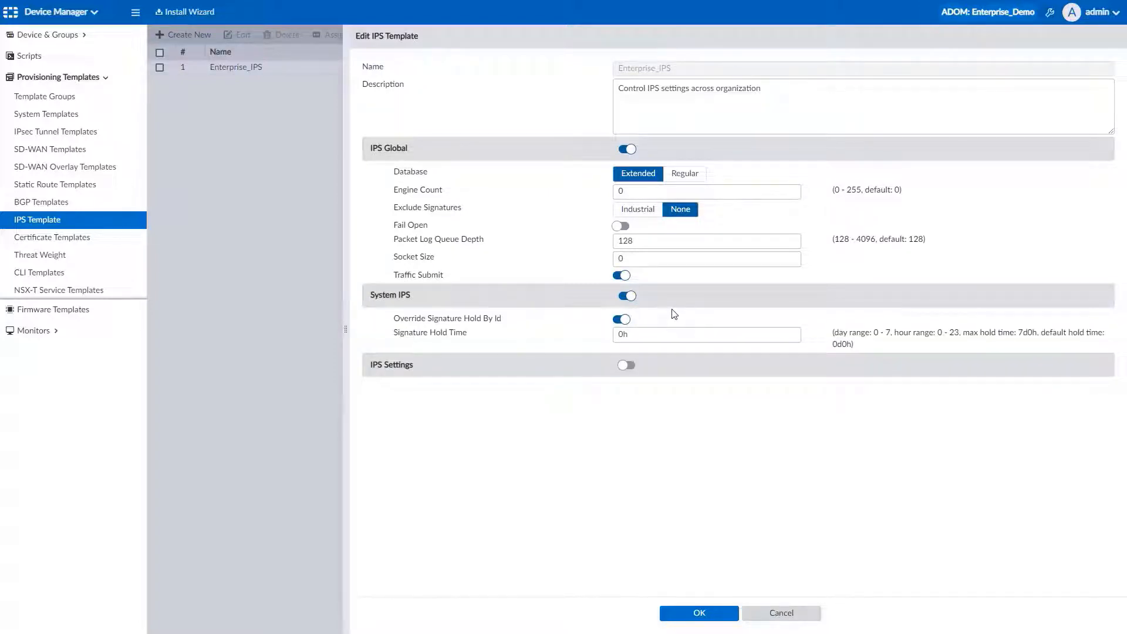
click(621, 319)
drag(644, 335, 600, 338)
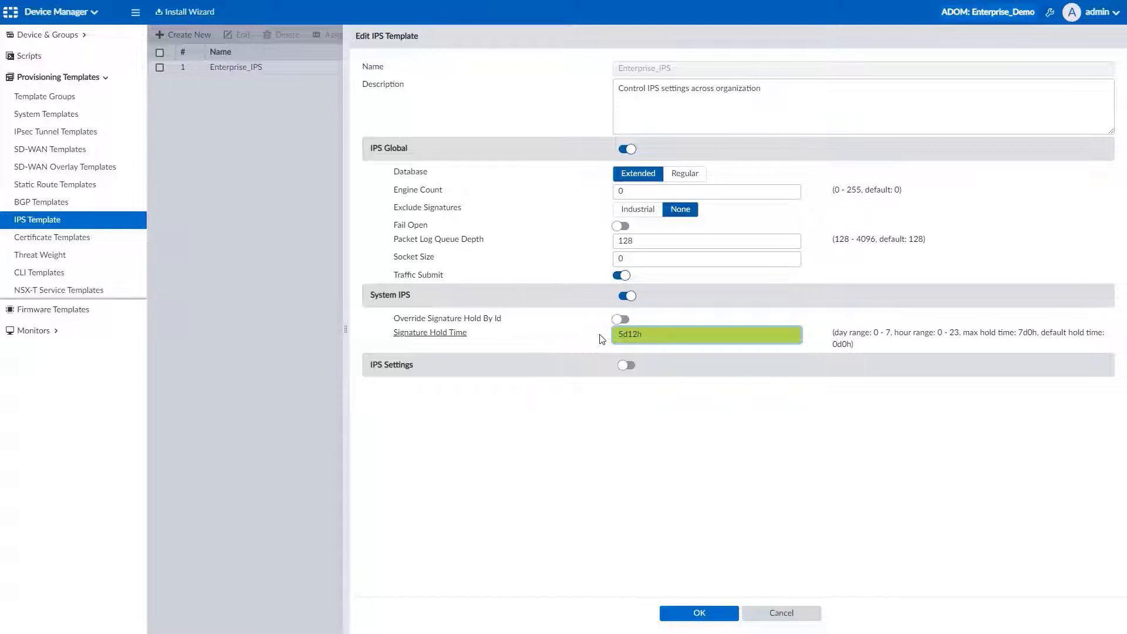
Enable IPS Settings with an IPS packet quota of 100 and packet log post attack of 10, and save the template
click(628, 366)
key(Tab)
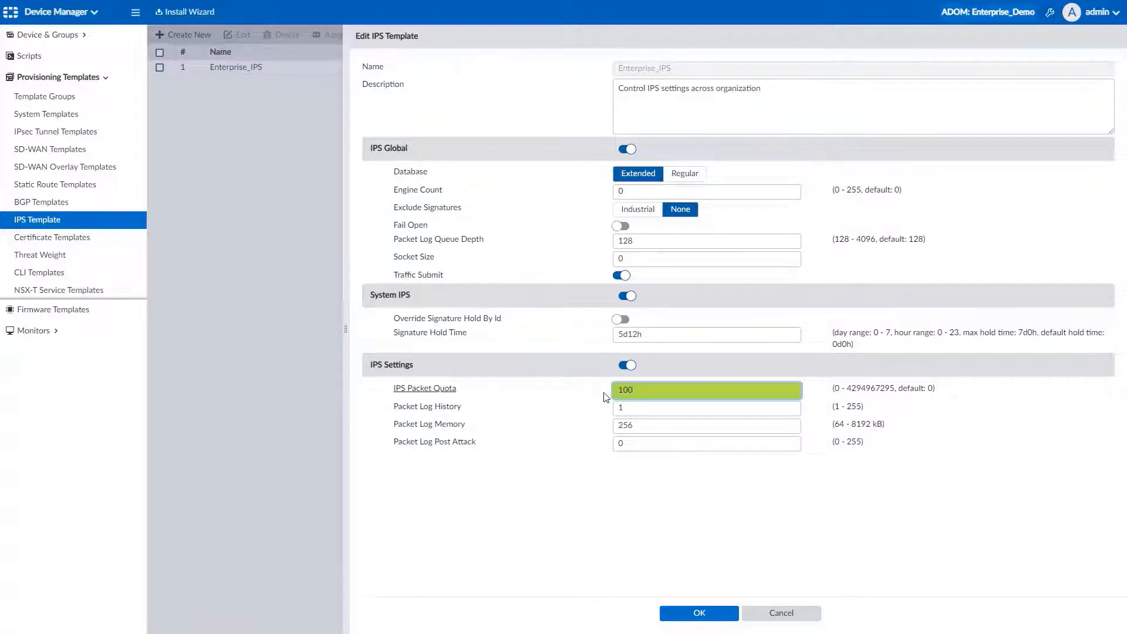
drag(636, 443, 598, 445)
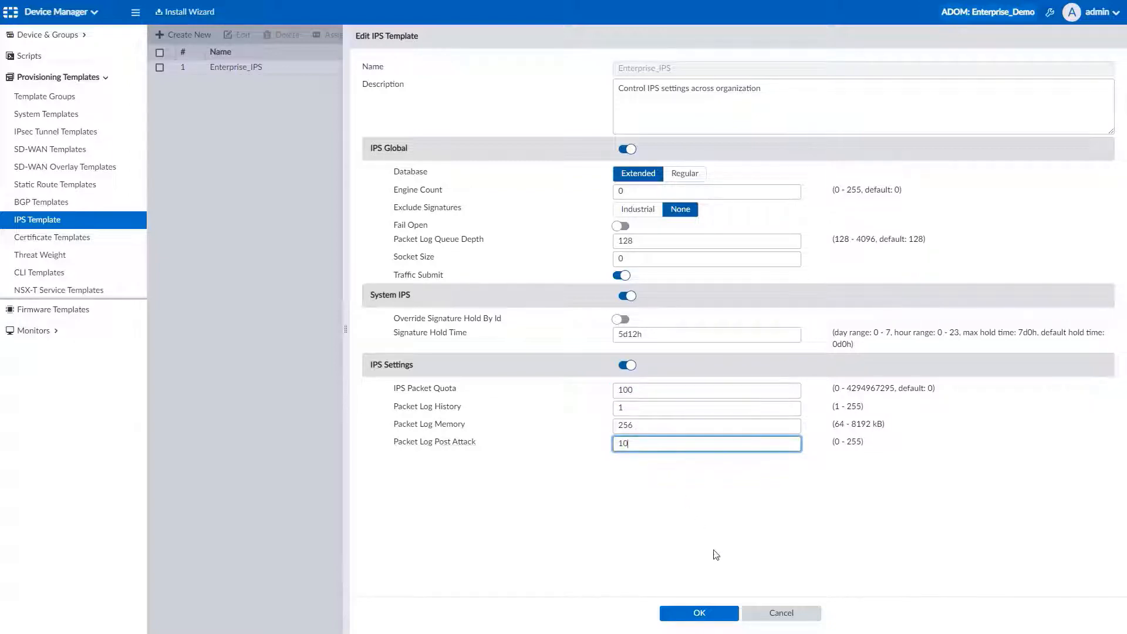
click(712, 614)
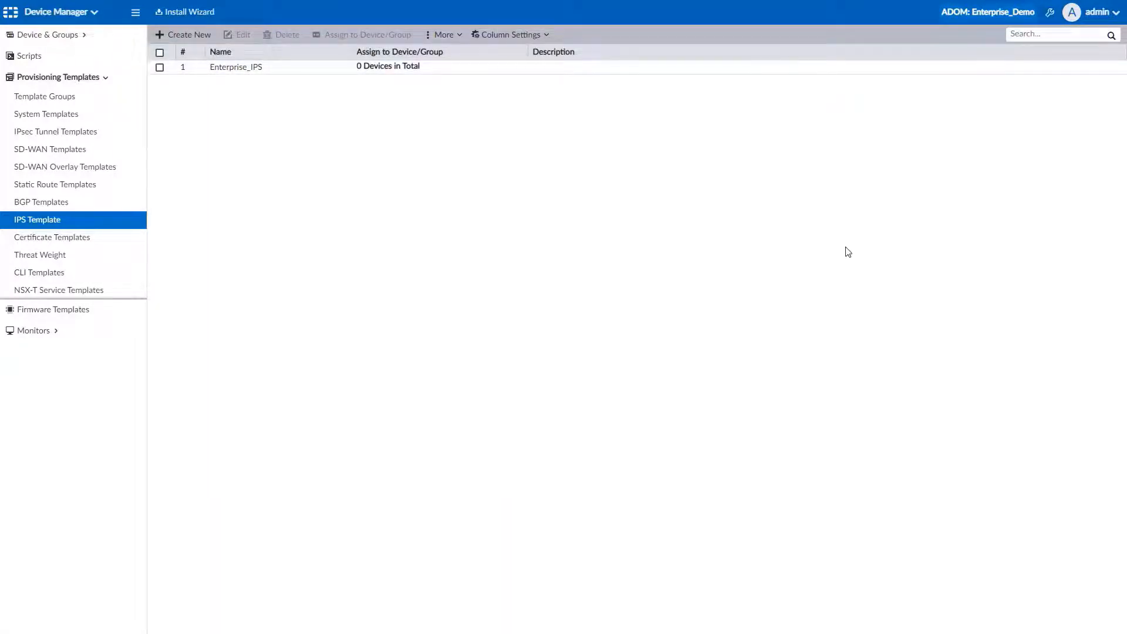
Assign the Enterprise_IPS template to all available devices and return to the device and group list
click(345, 68)
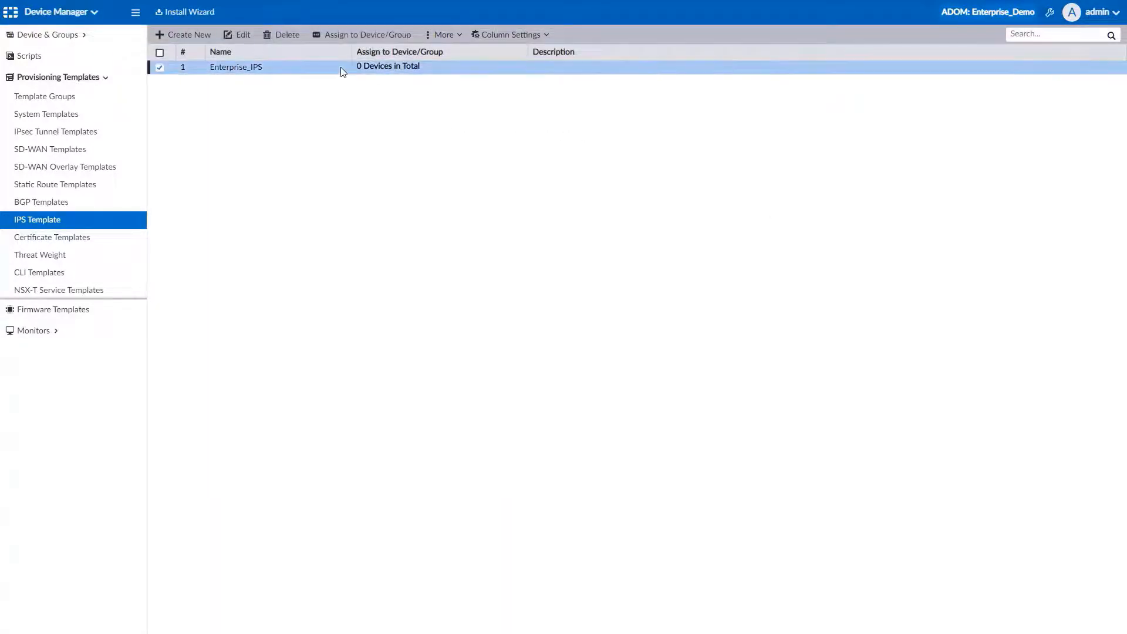
click(354, 36)
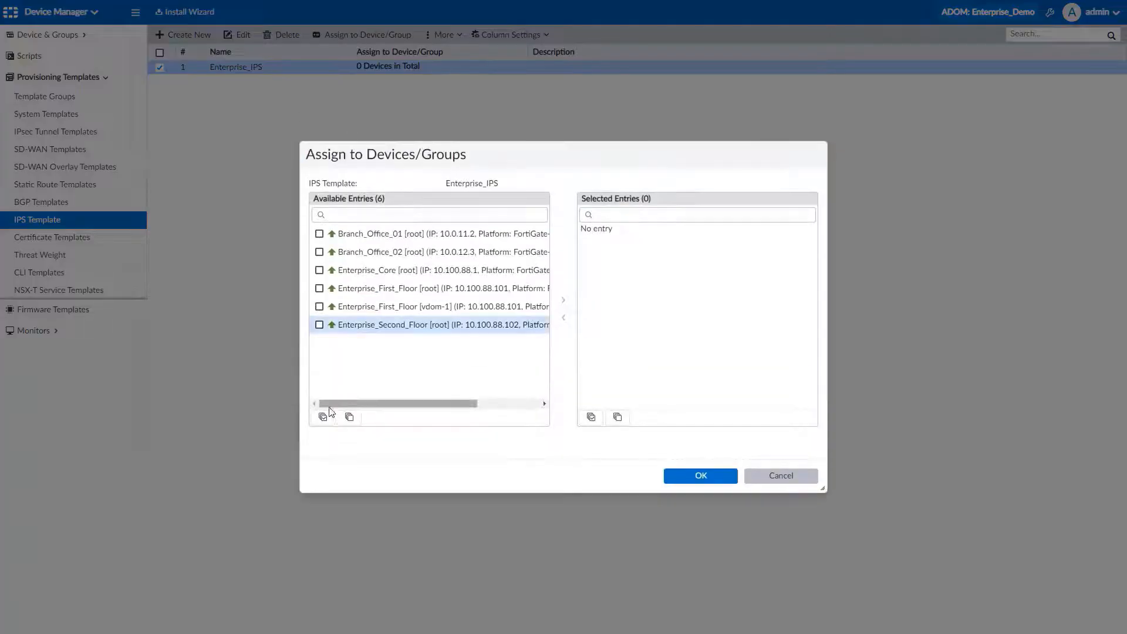
click(323, 418)
click(563, 300)
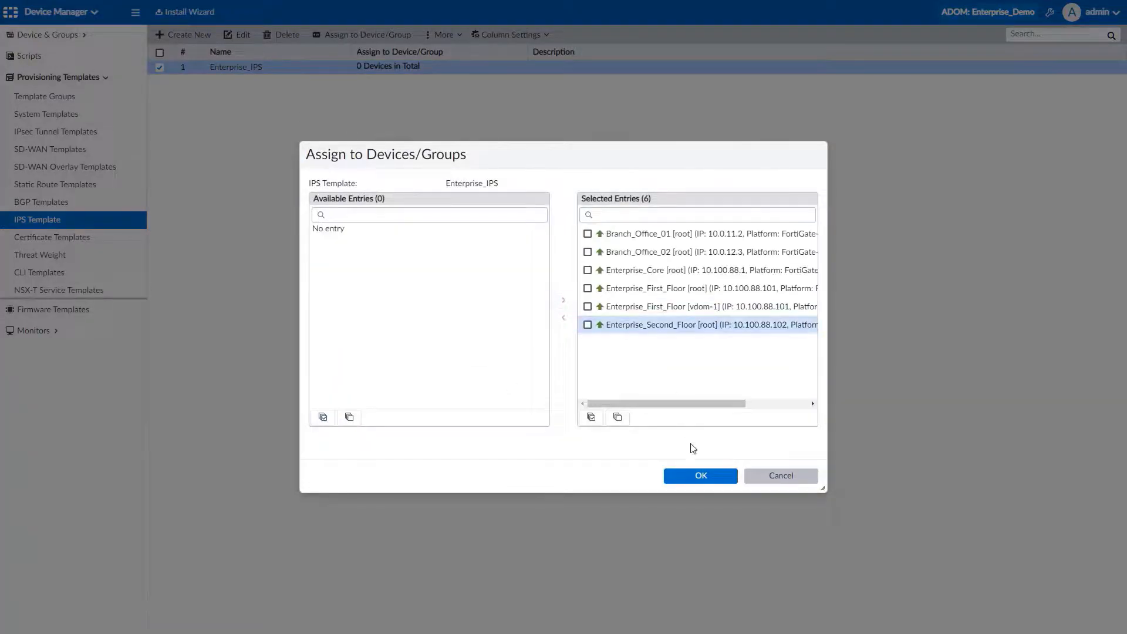
click(697, 476)
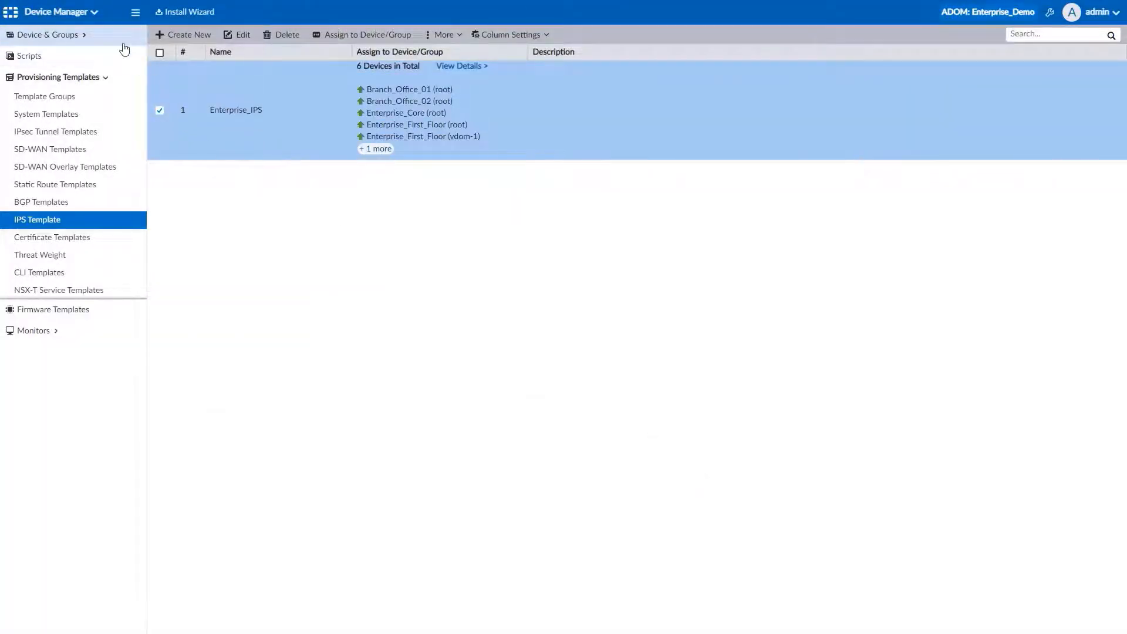
click(100, 37)
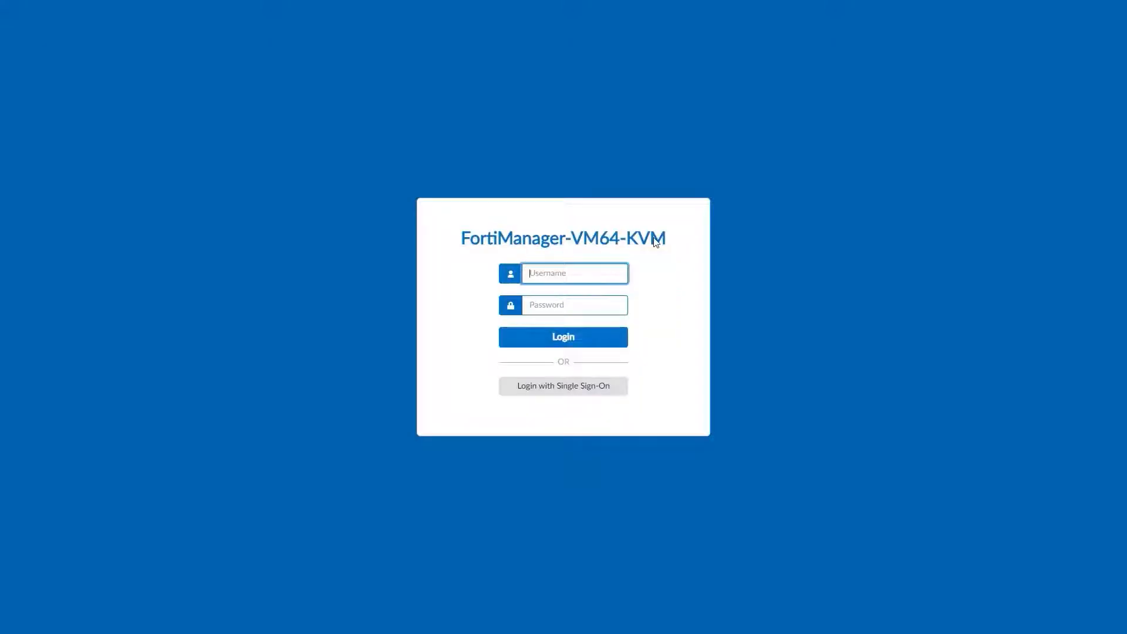
Log in to FortiManager as ips_admin with the account password and choose the Enterprise_Demo ADOM
text(ips_admin)
key(Tab)
text(••)
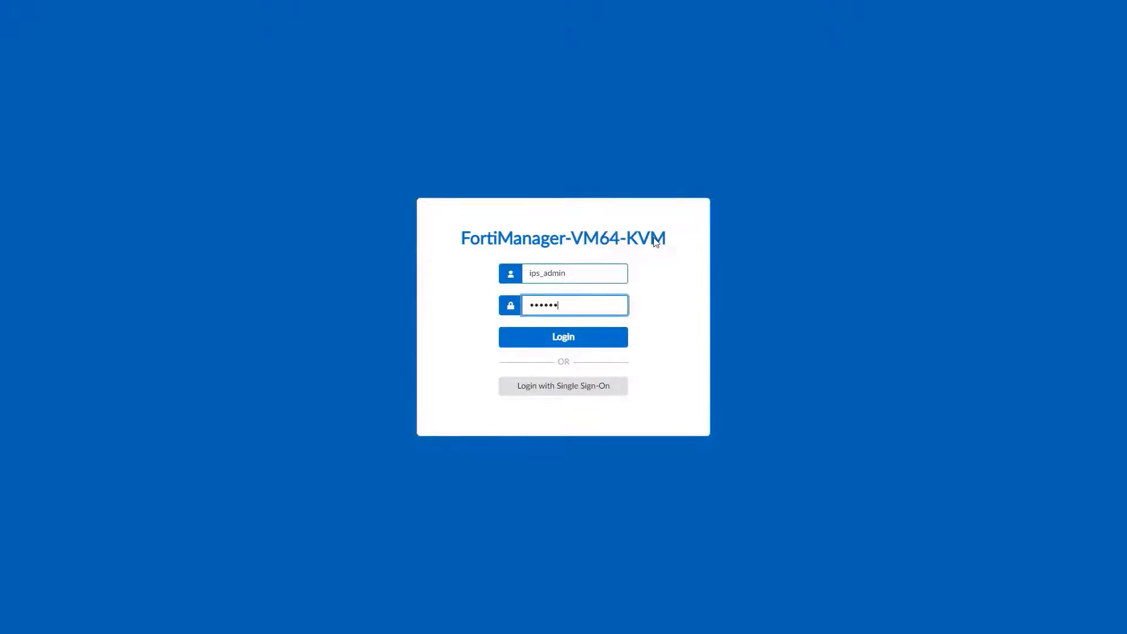
key(Return)
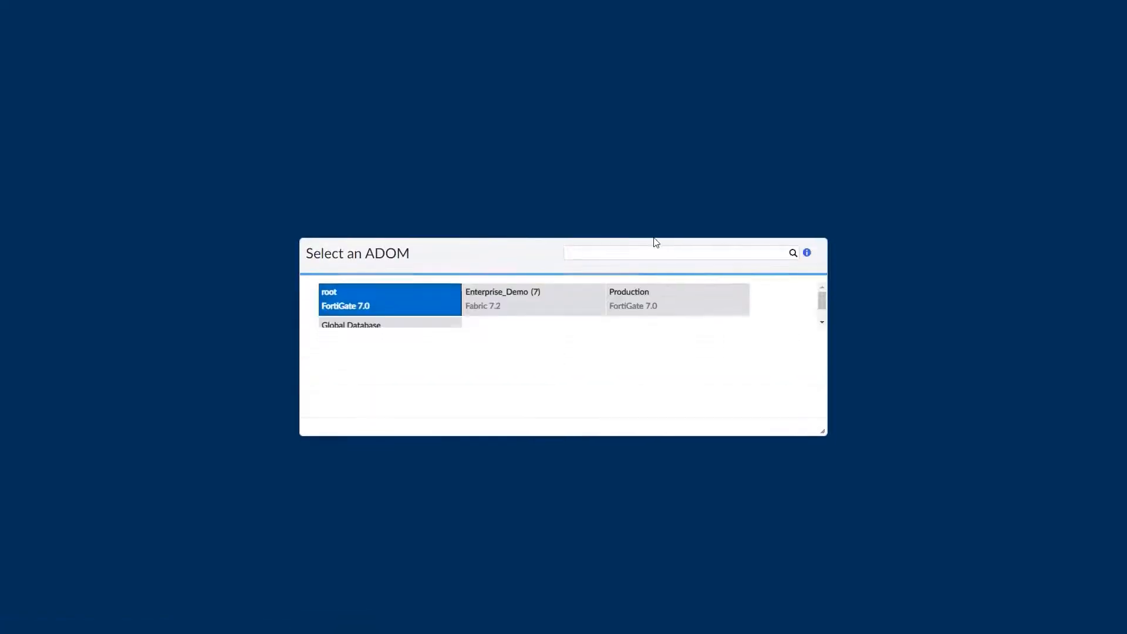
click(553, 288)
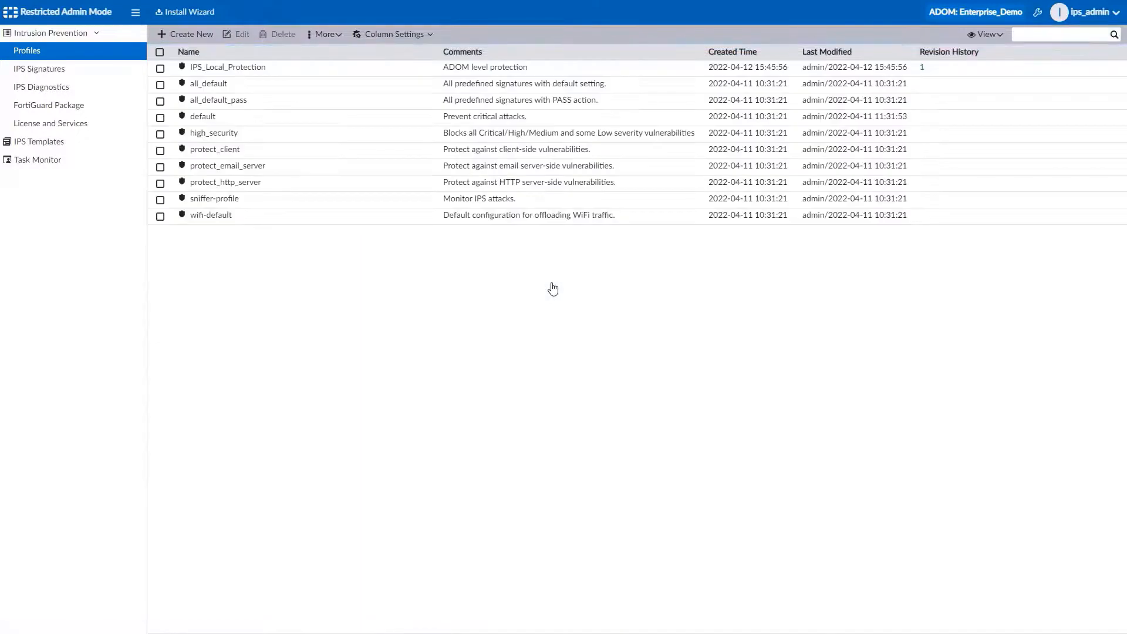
Look up where the IPS_Local_Protection profile is used
click(283, 68)
right_click(283, 69)
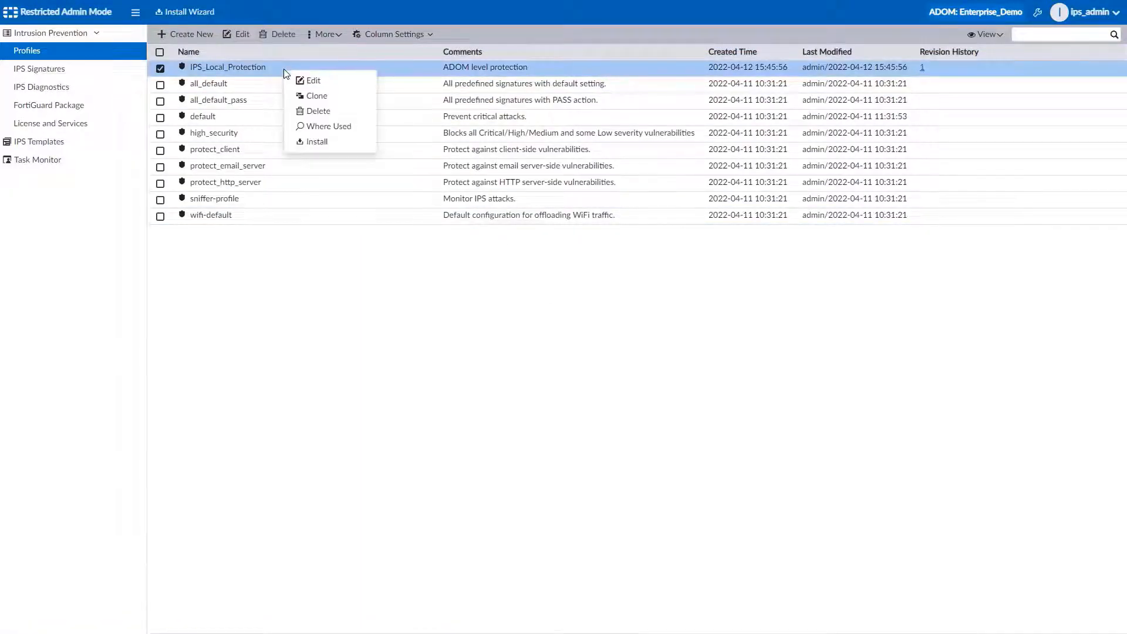
click(349, 127)
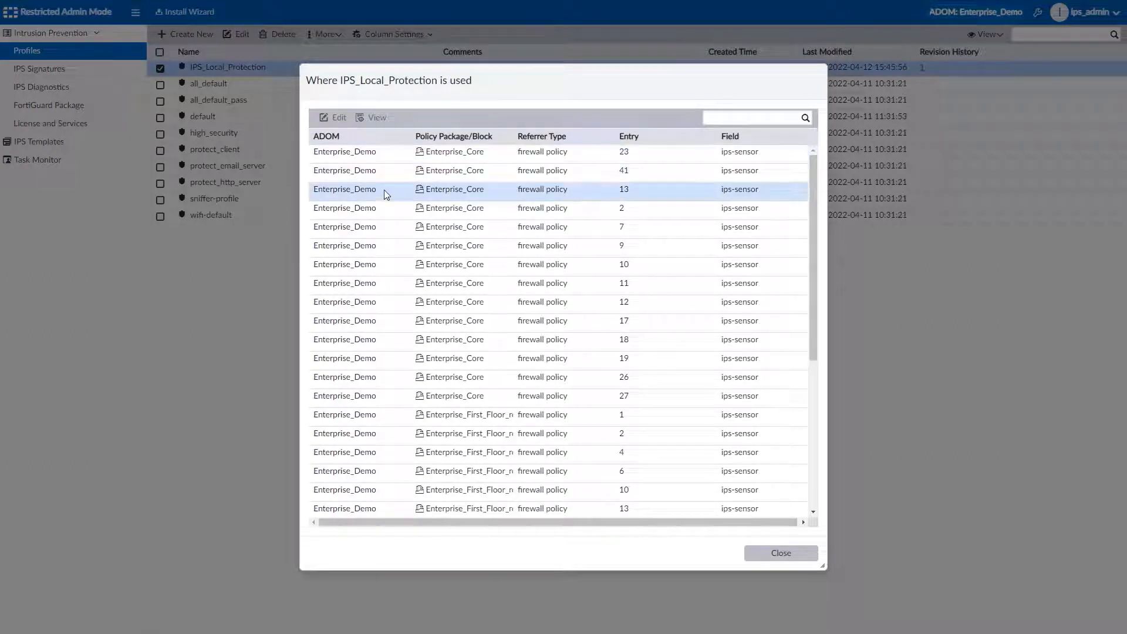
View Enterprise_Core firewall policy entry 41 from the usage list and examine its security profile settings
click(378, 172)
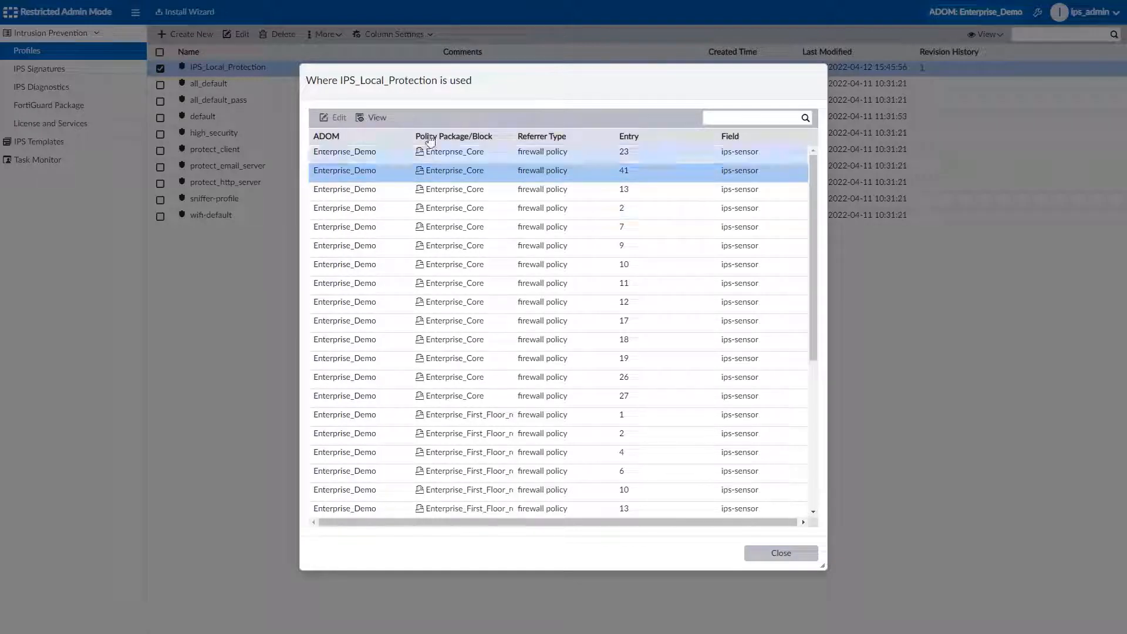
click(375, 118)
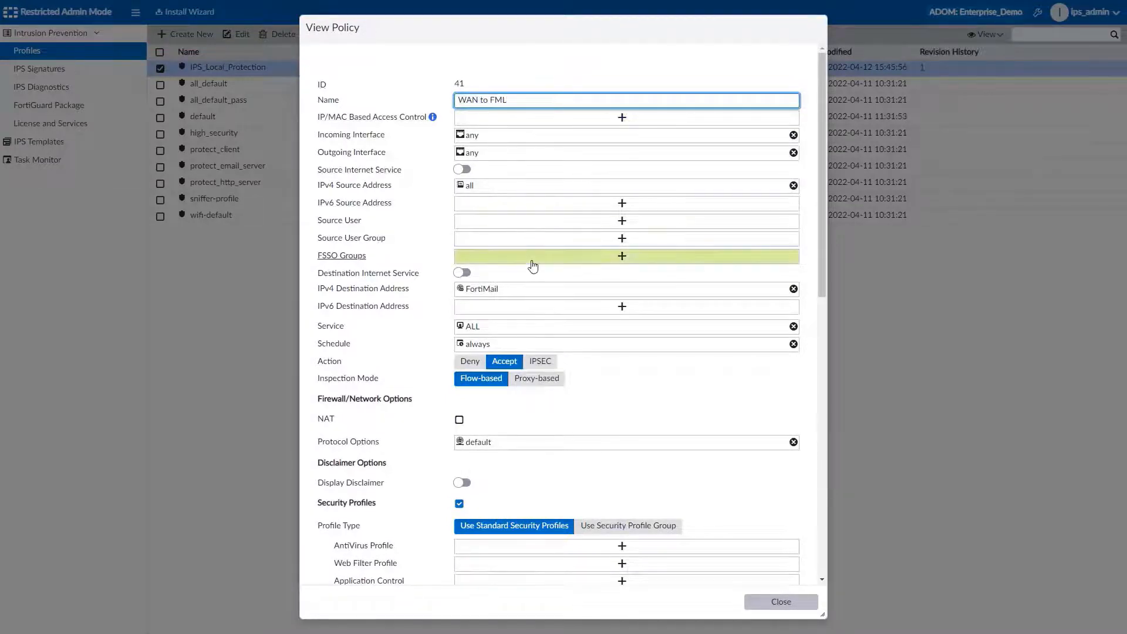
scroll(536, 266, down, 3)
scroll(537, 267, down, 5)
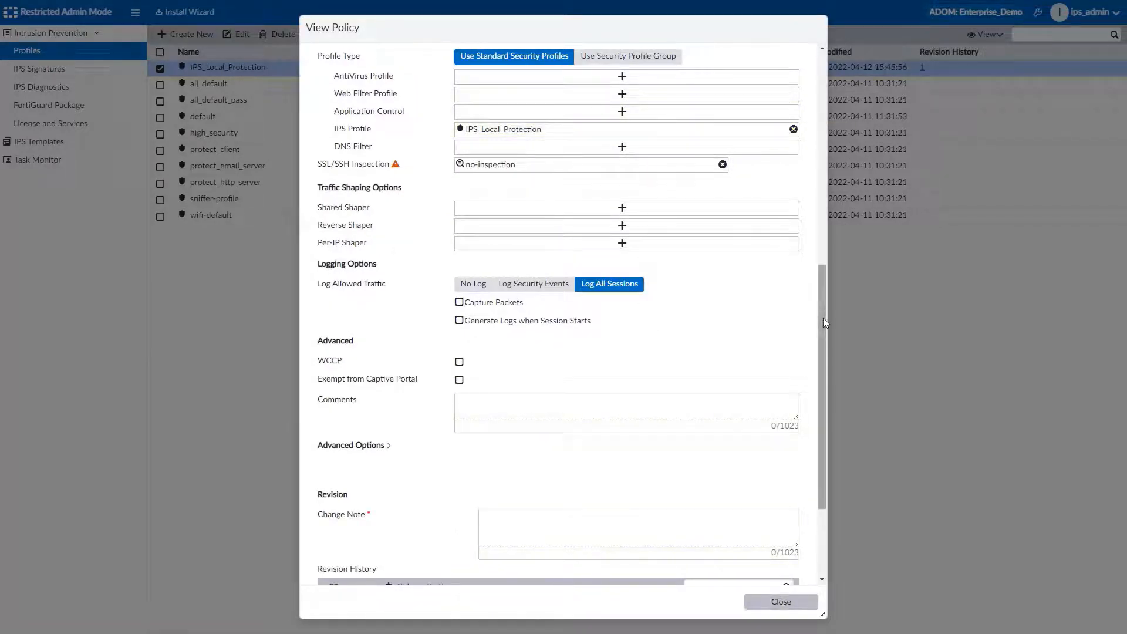
Review the remaining WAN to FML policy settings and the IPS_Local_Protection usage list, then close both views
scroll(820, 375, down, 3)
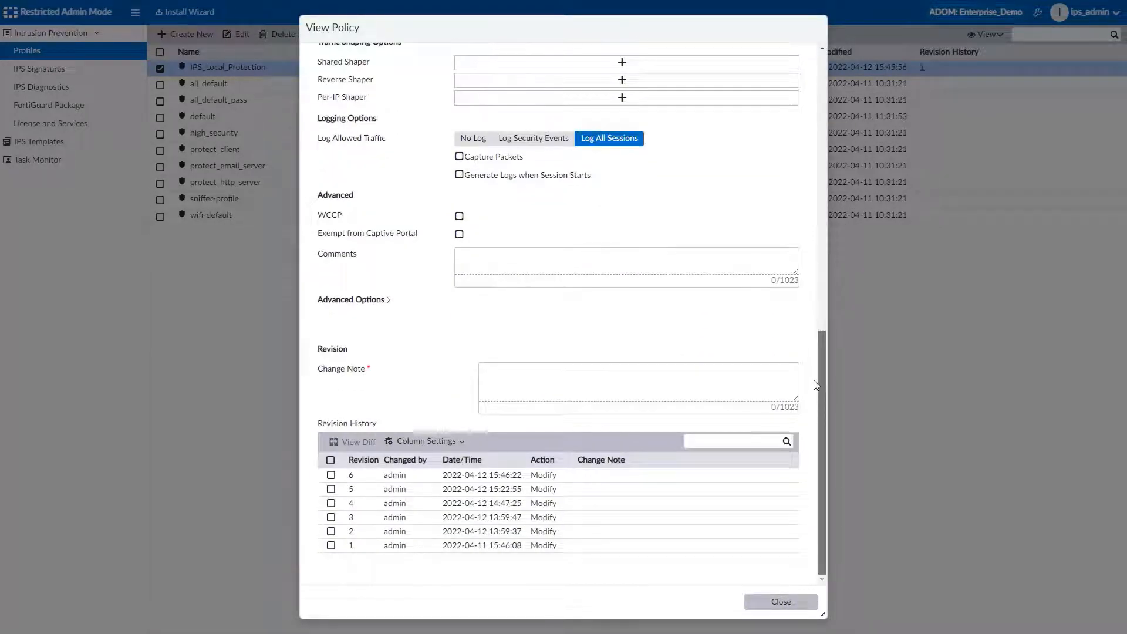
scroll(814, 365, up, 6)
scroll(812, 196, up, 4)
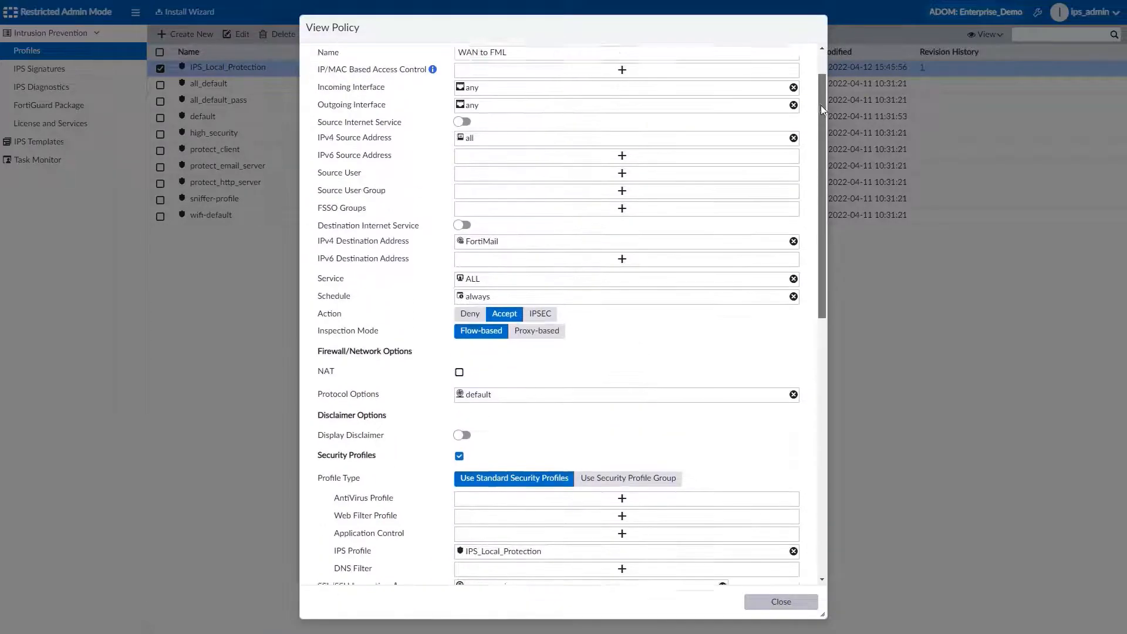
click(802, 601)
scroll(581, 223, down, 4)
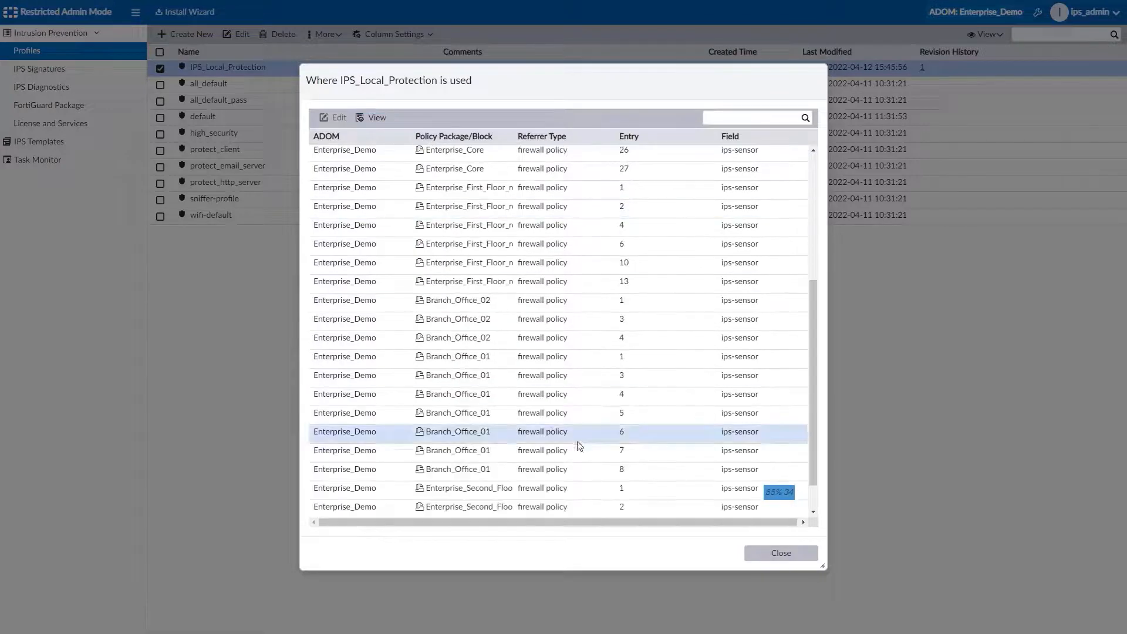
click(769, 560)
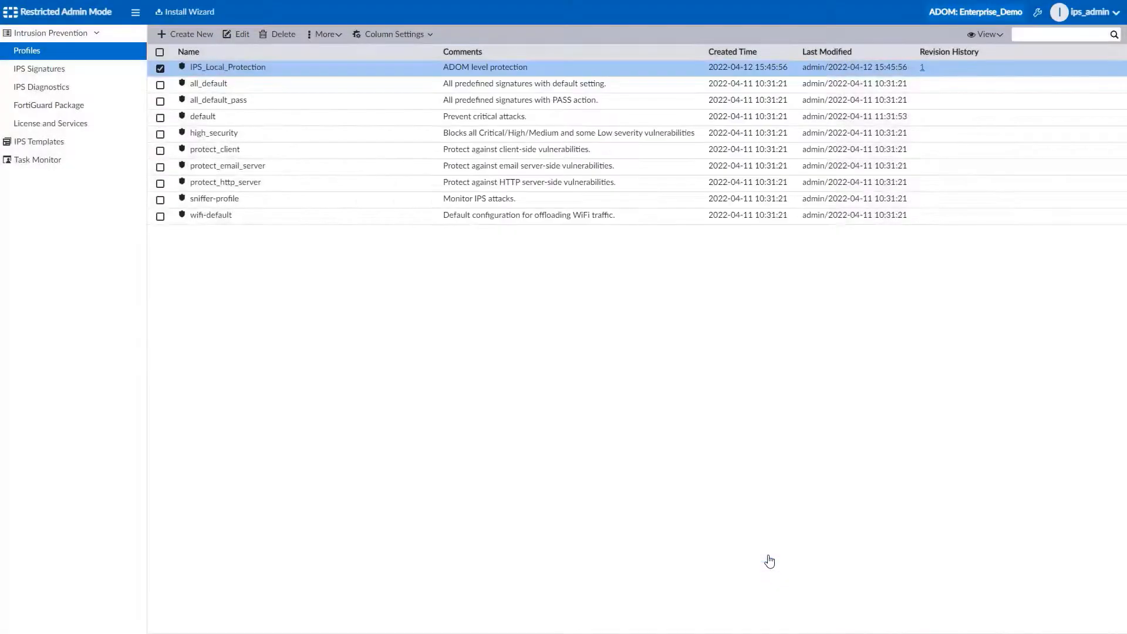
Start a signature-type entry in the IPS_Local_Protection sensor with packet logging and status both enabled
double_click(271, 67)
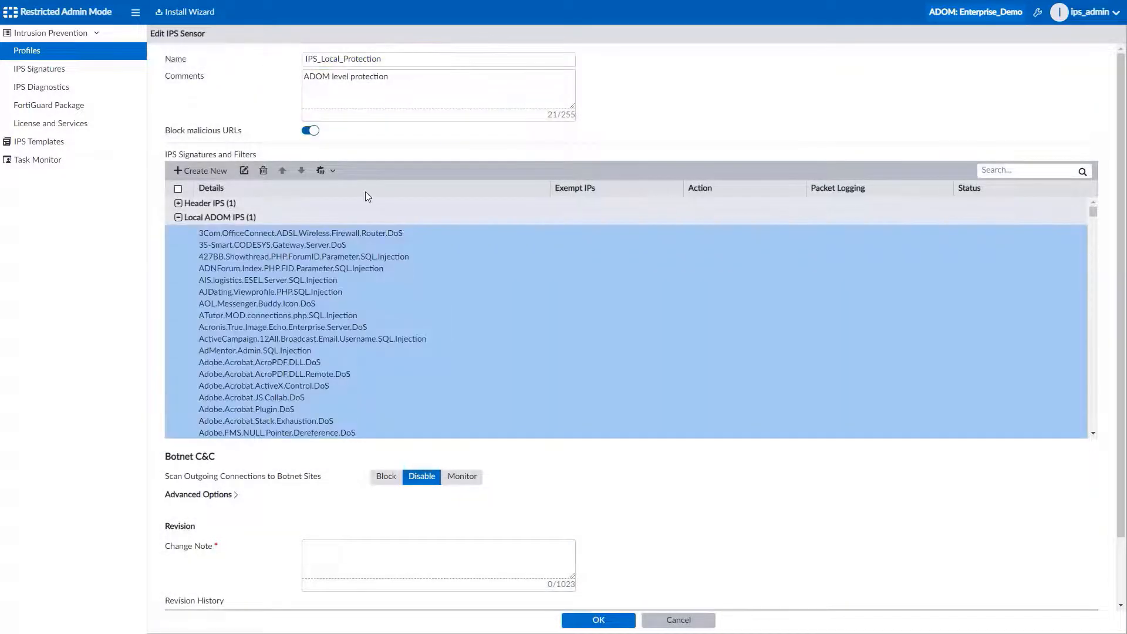
click(223, 176)
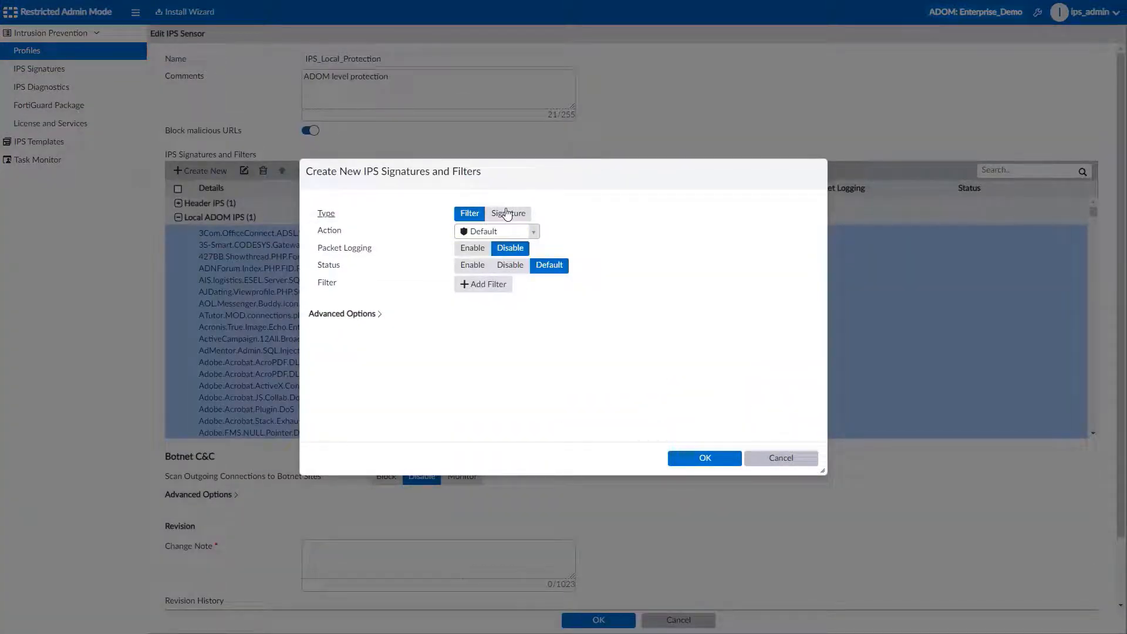
click(508, 213)
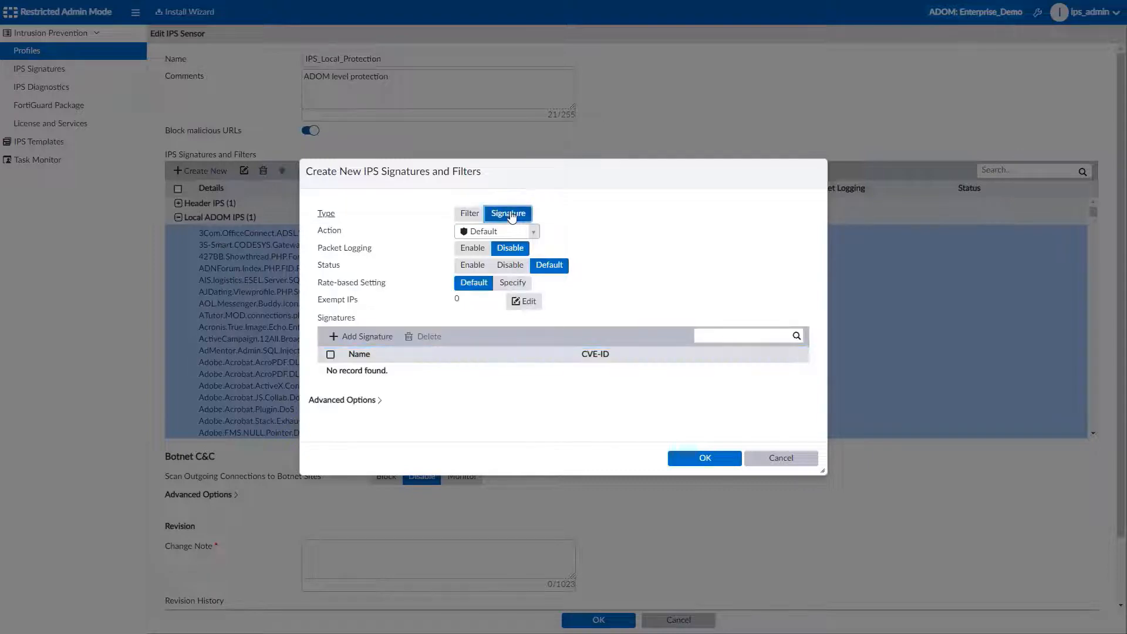
click(479, 248)
click(473, 265)
Add an IP exemption to the new entry with source 10.100.93.0/255.255.255.0 and destination 10.100.77.0/255.255.255.0
click(524, 301)
click(528, 252)
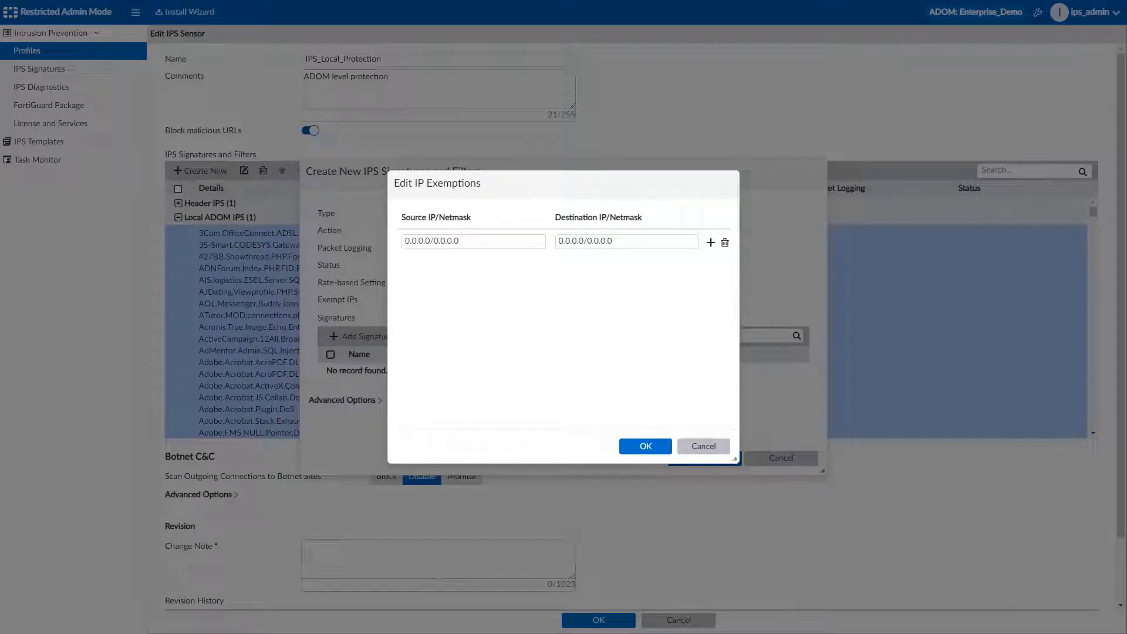
triple_click(468, 242)
text(10.100.93.0/255.255.255.0)
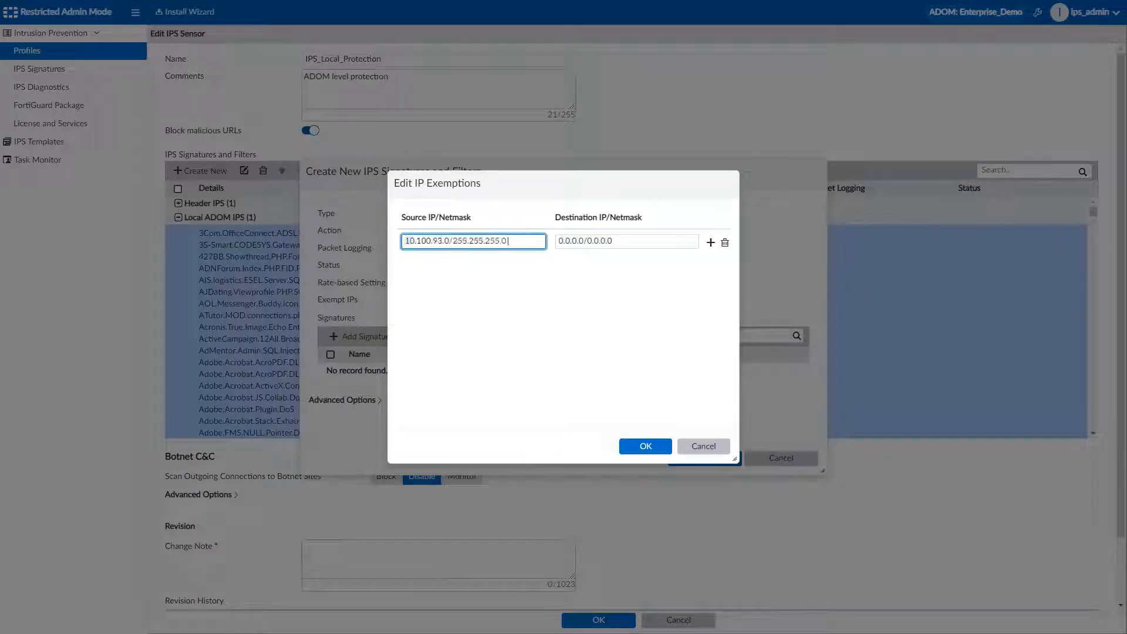
click(645, 446)
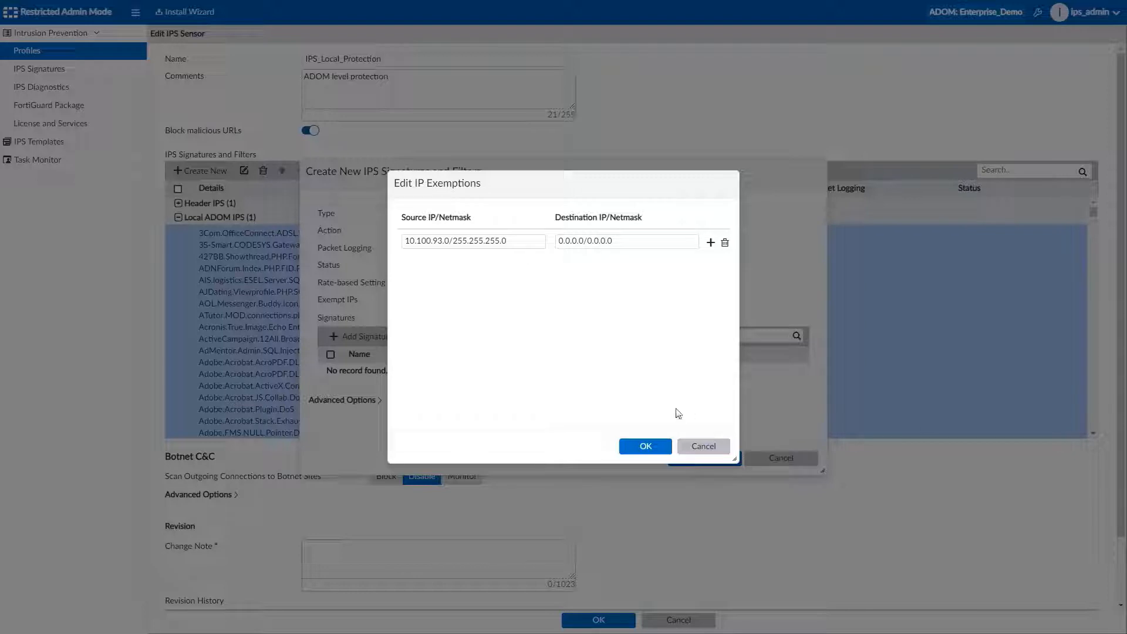
triple_click(602, 241)
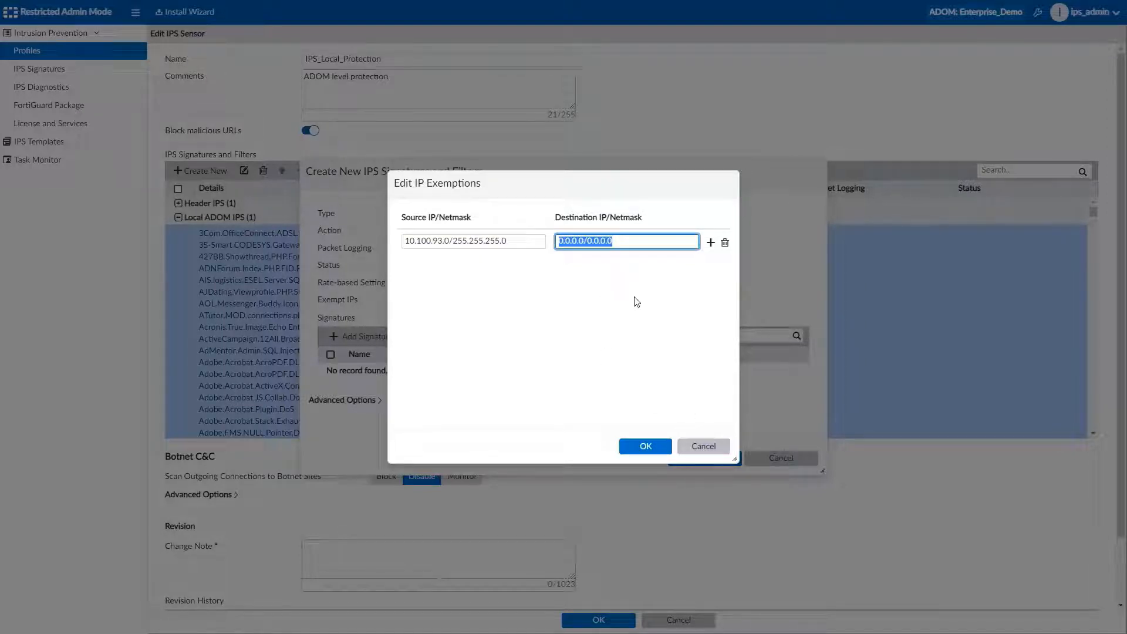
text(10.100.77.0/255.255.255.0)
click(646, 447)
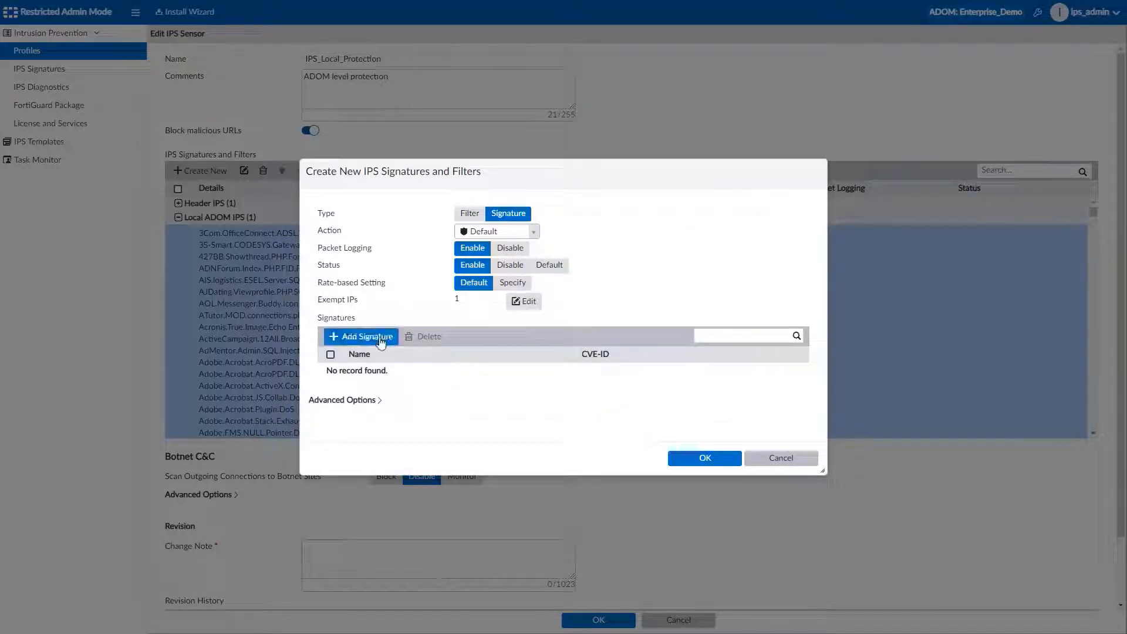
Filter the signatures by protocol MSSQL, add all the matching ones to the new entry and confirm it
click(367, 337)
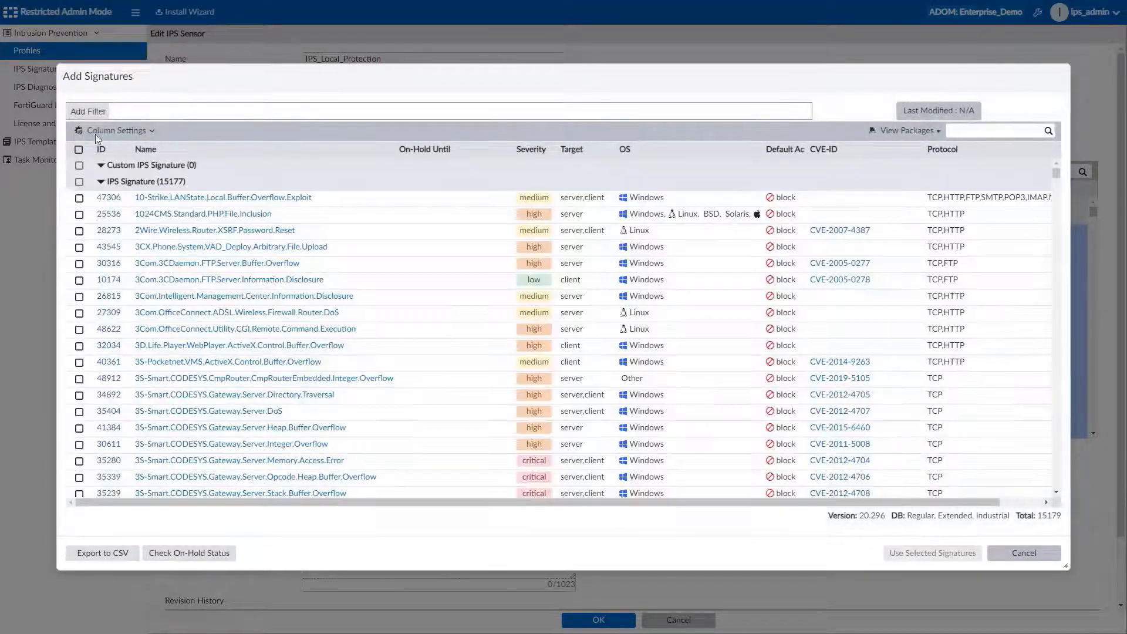
click(84, 111)
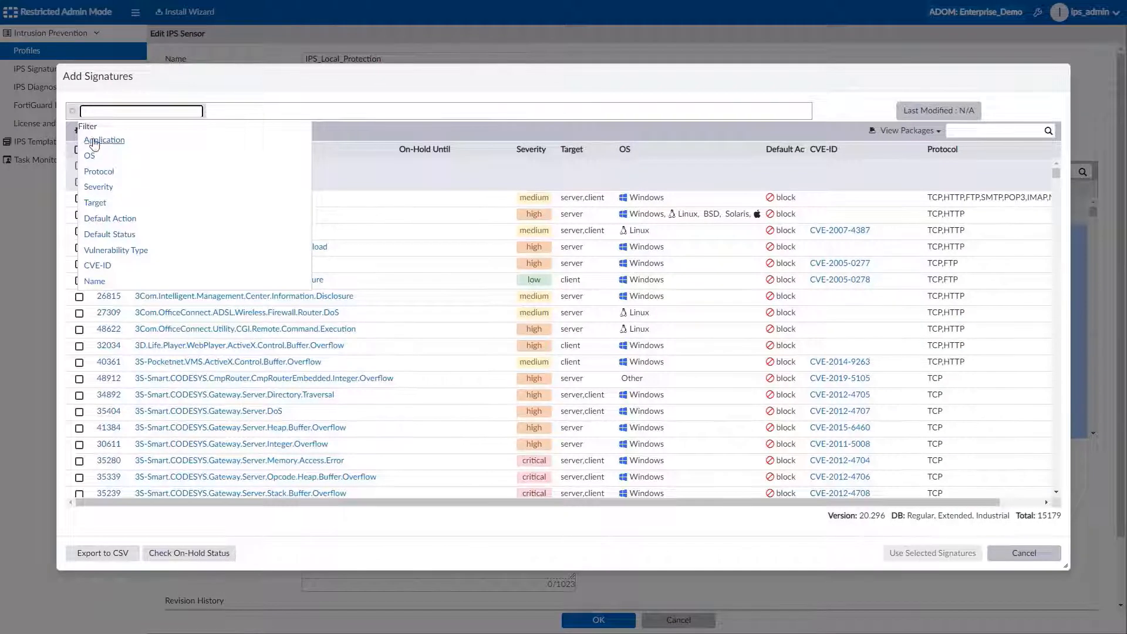
click(98, 171)
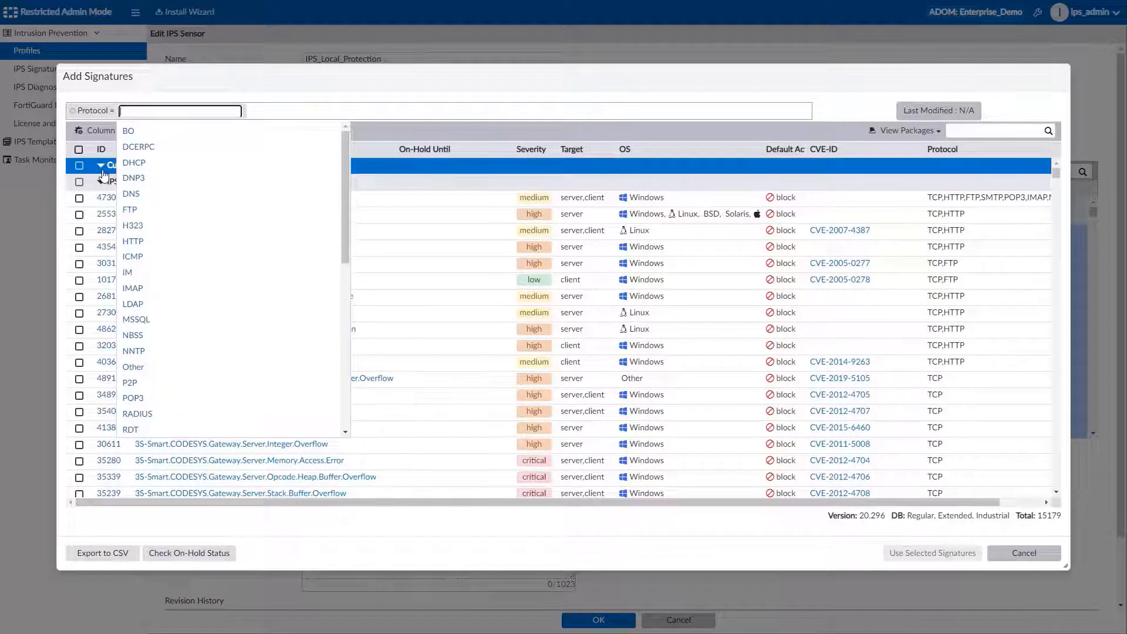
click(139, 328)
click(78, 150)
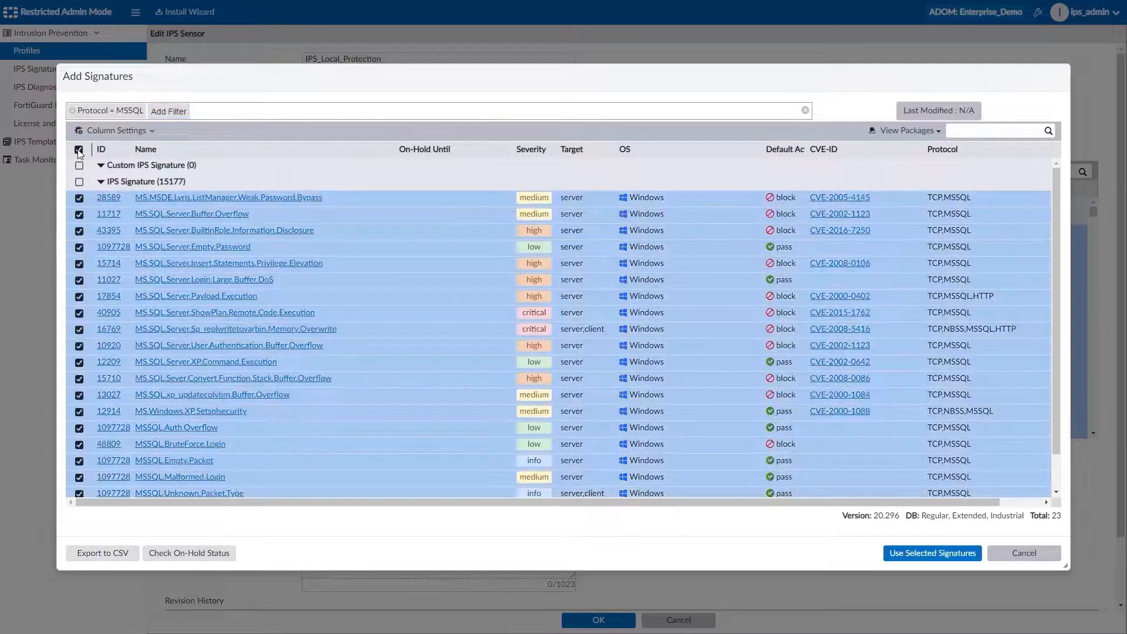
click(919, 555)
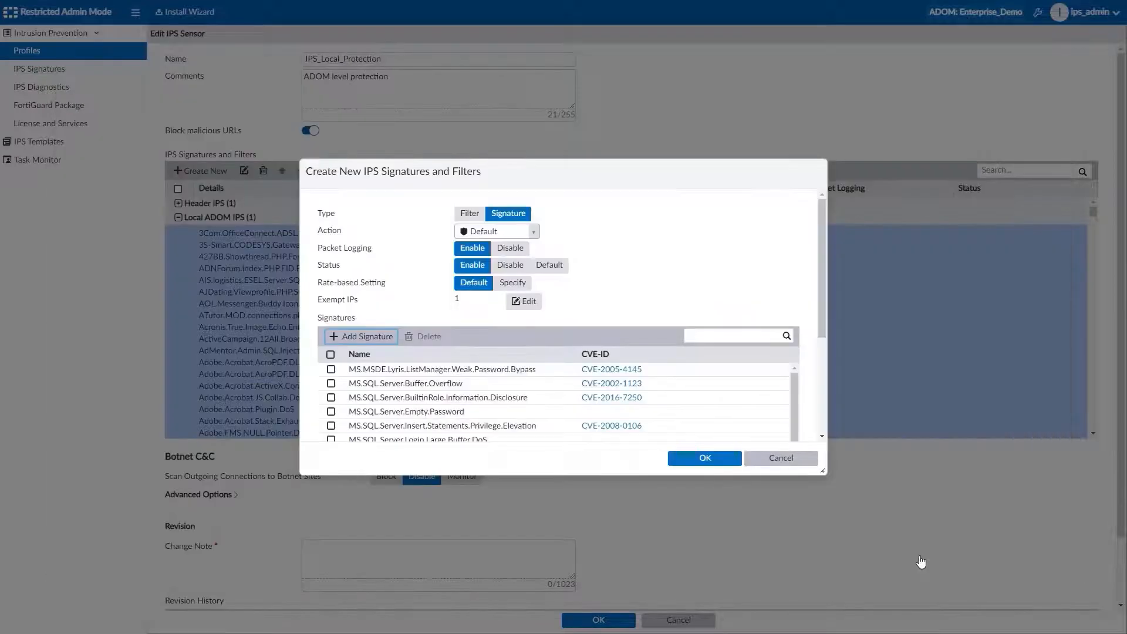
click(727, 463)
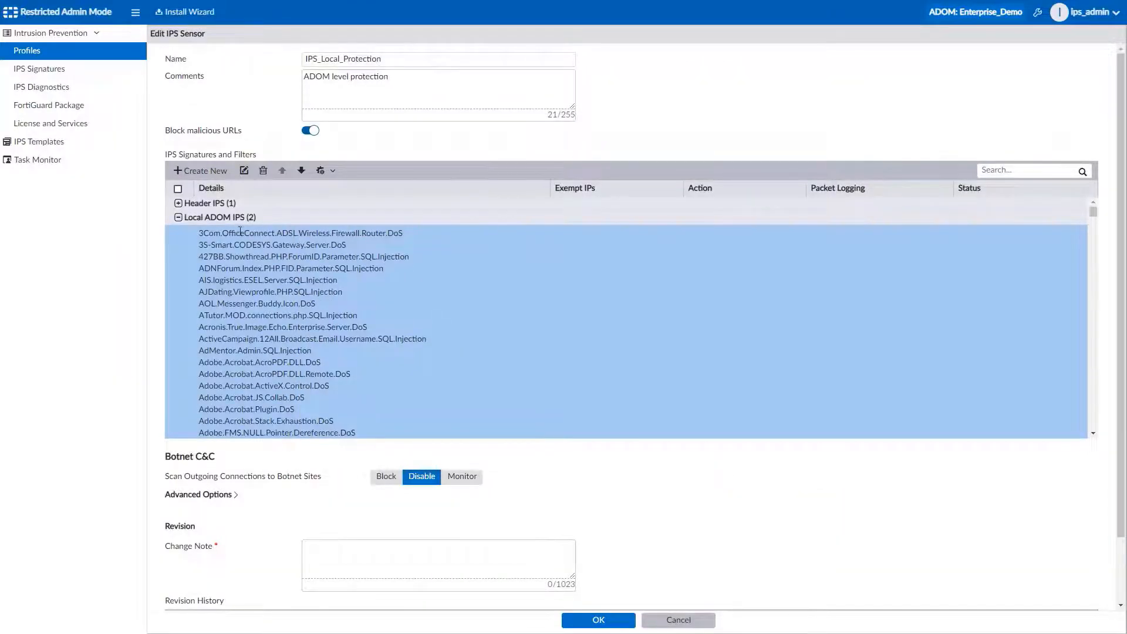
Move the new MSSQL entry above the other Local ADOM IPS entry and save the sensor with a change note beginning "added"
click(253, 218)
scroll(258, 300, down, 5)
scroll(259, 295, down, 15)
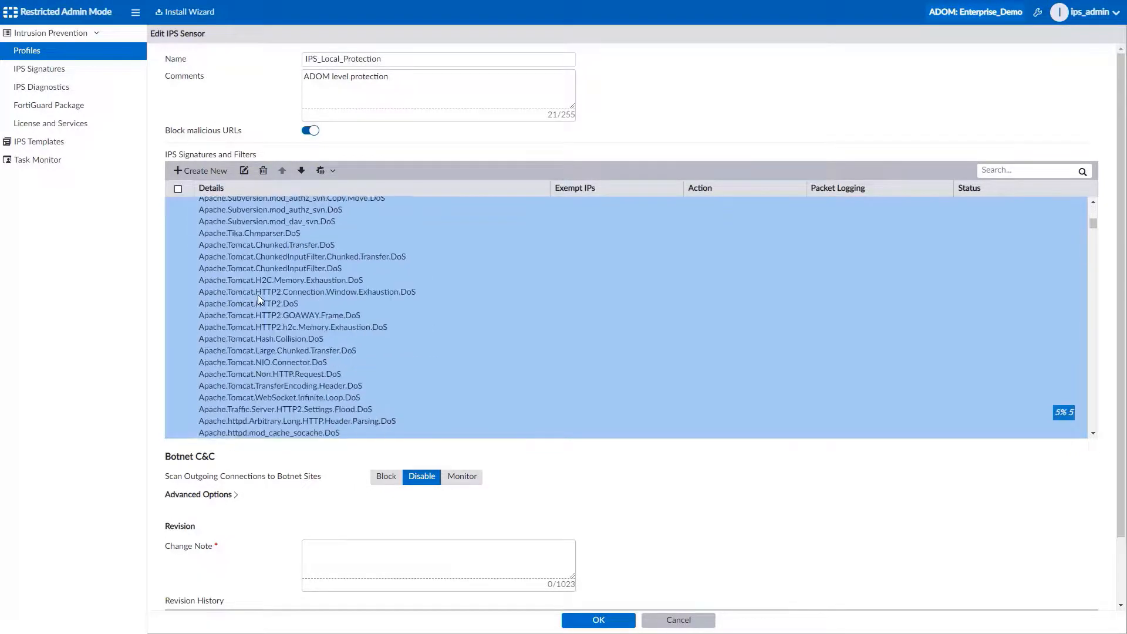
mouse_move(1091, 238)
mouse_down()
mouse_move(1050, 347)
mouse_move(1044, 434)
mouse_up()
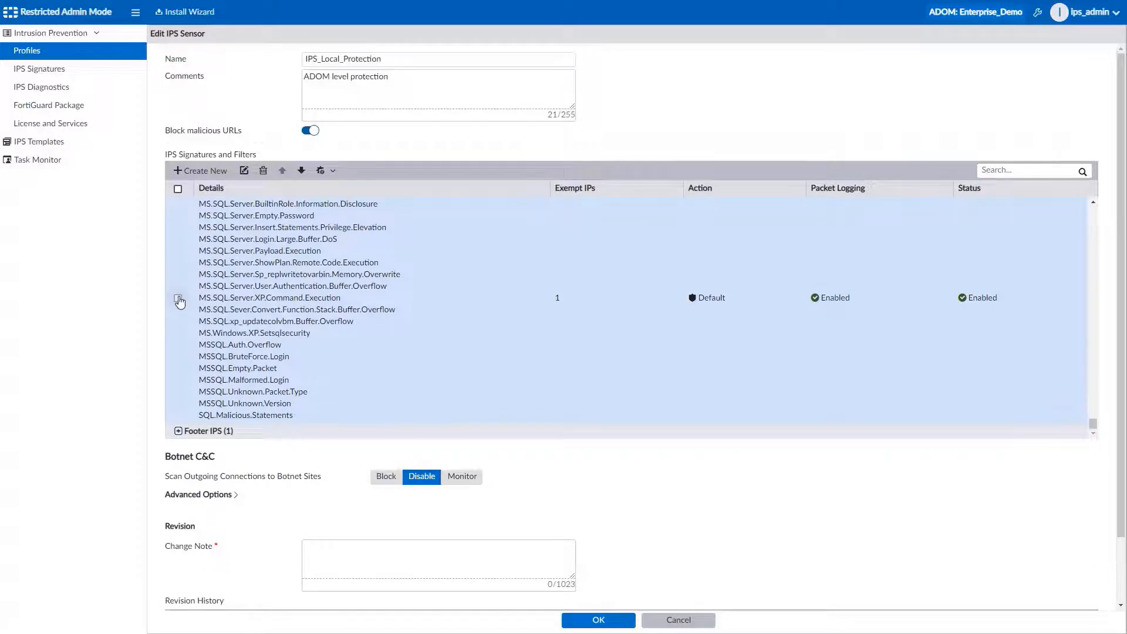
click(178, 298)
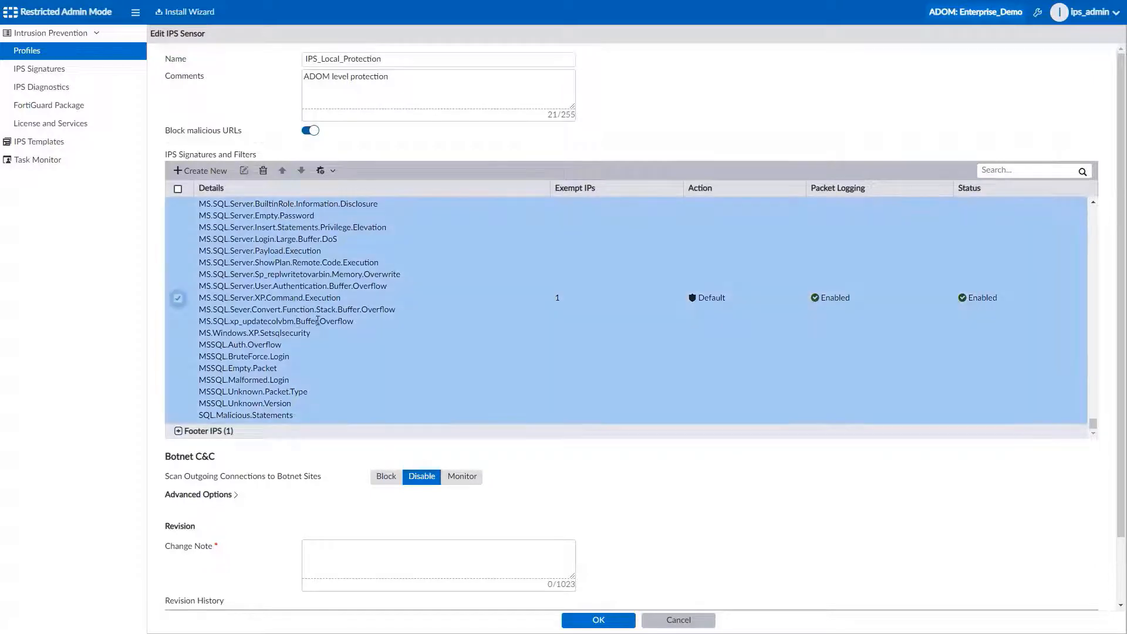
scroll(262, 328, up, 5)
click(262, 326)
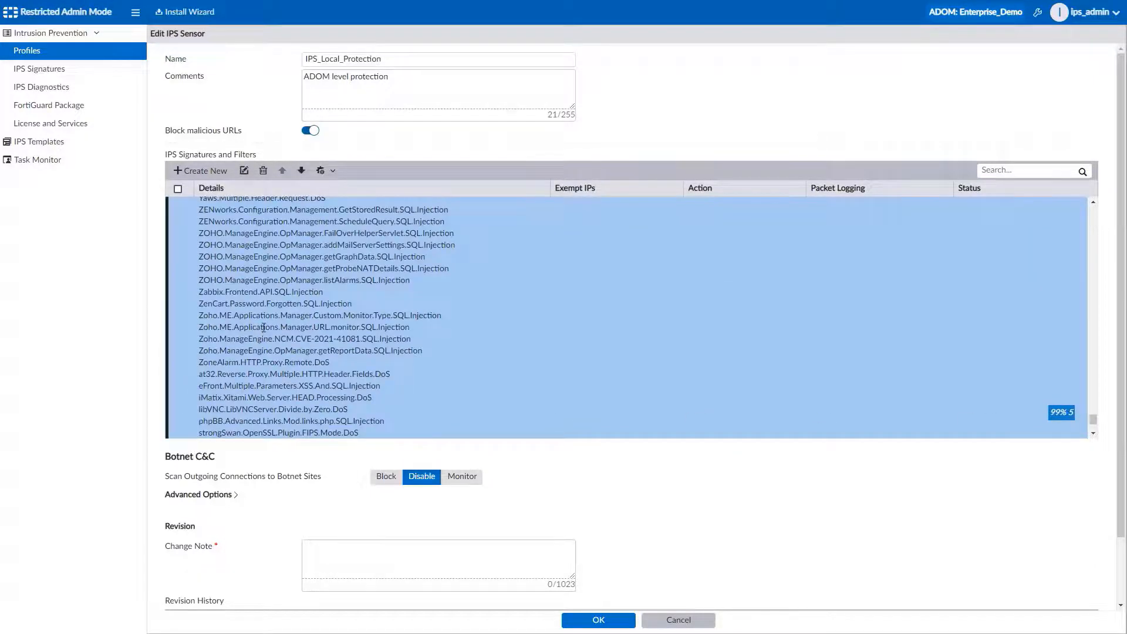
scroll(260, 343, down, 5)
click(178, 298)
click(231, 249)
click(282, 172)
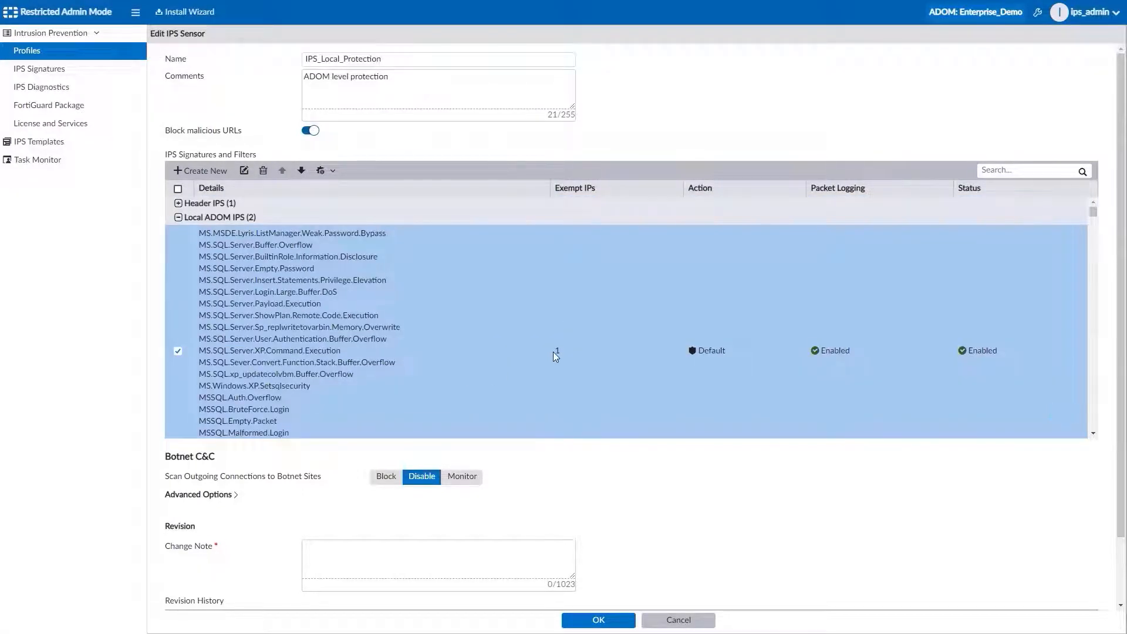
click(369, 554)
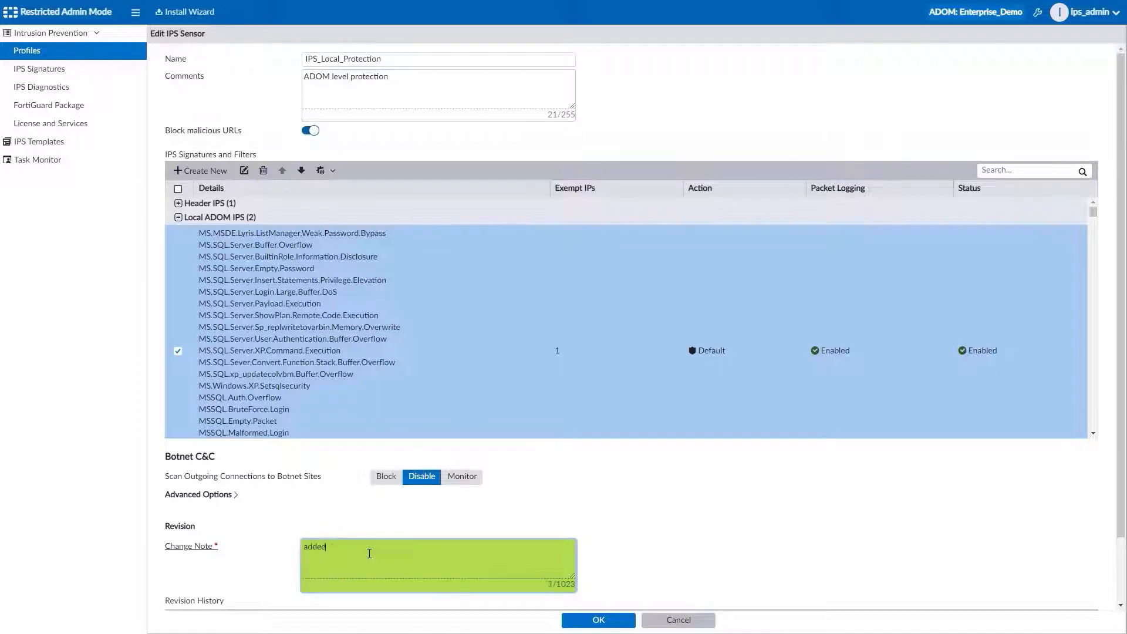
click(593, 620)
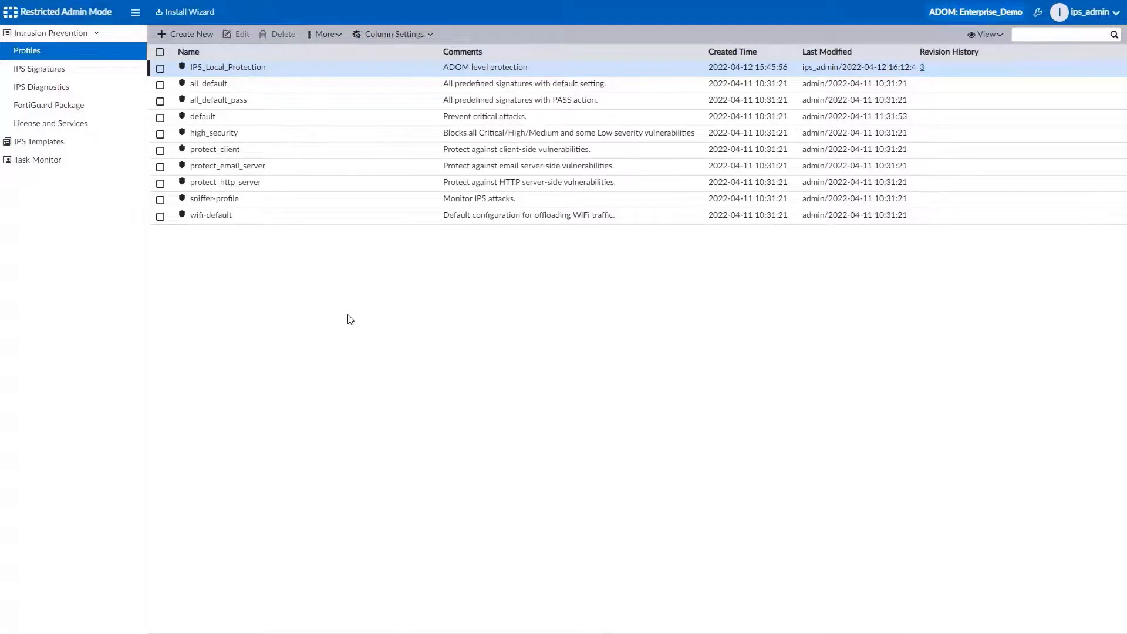
Check the IPS profile usages of IPS_Local_Protection and examine its diff for Enterprise_Core
click(237, 69)
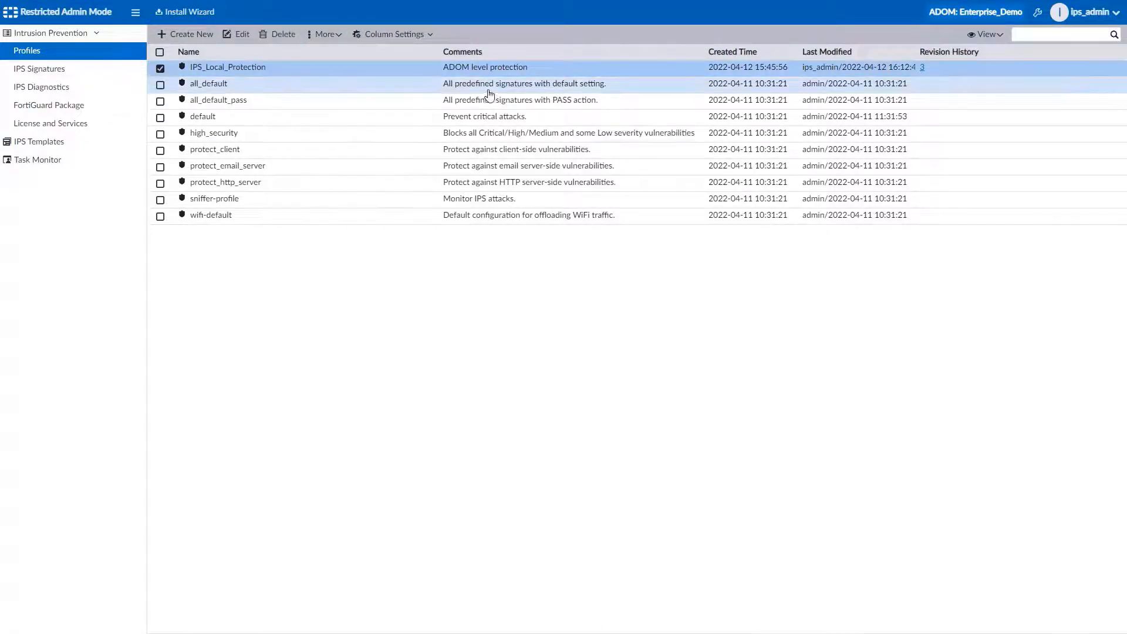
click(345, 38)
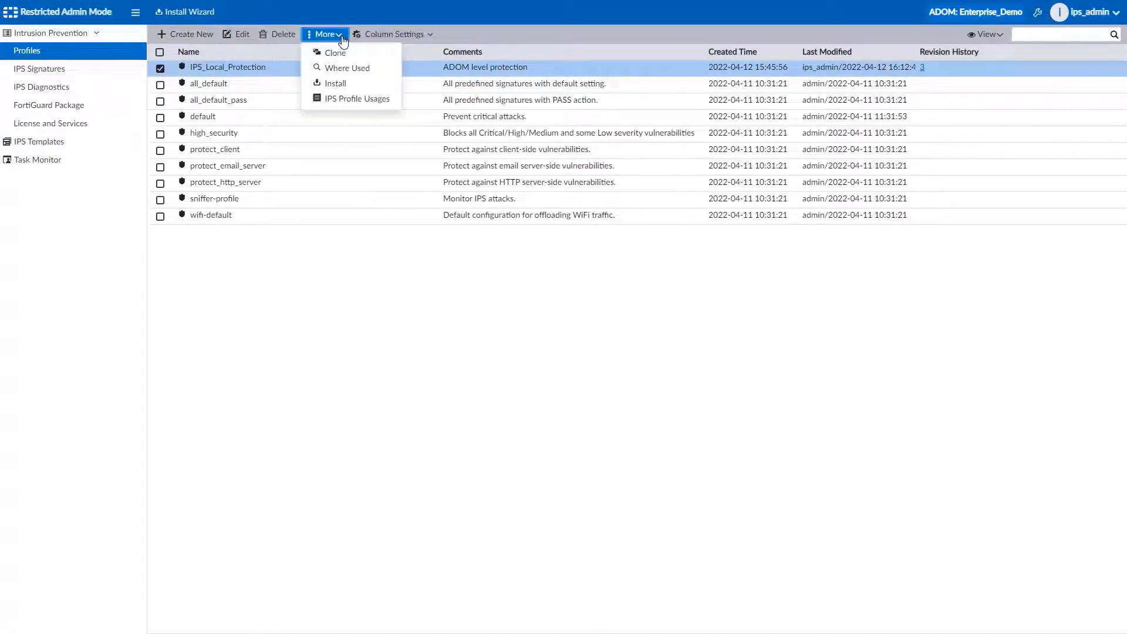
click(357, 99)
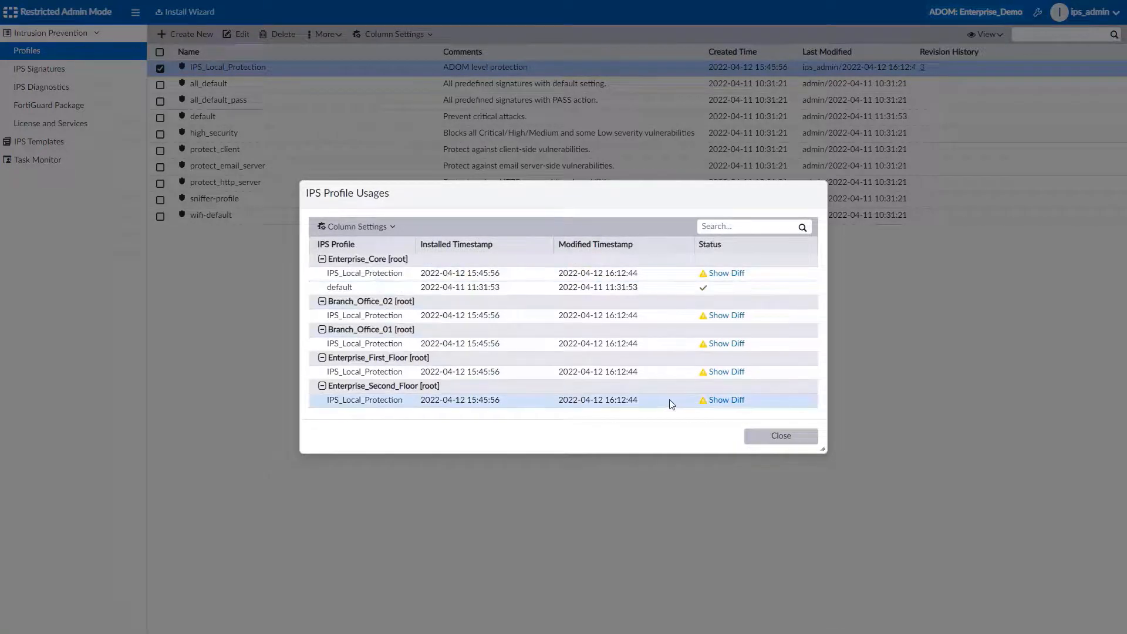
click(726, 275)
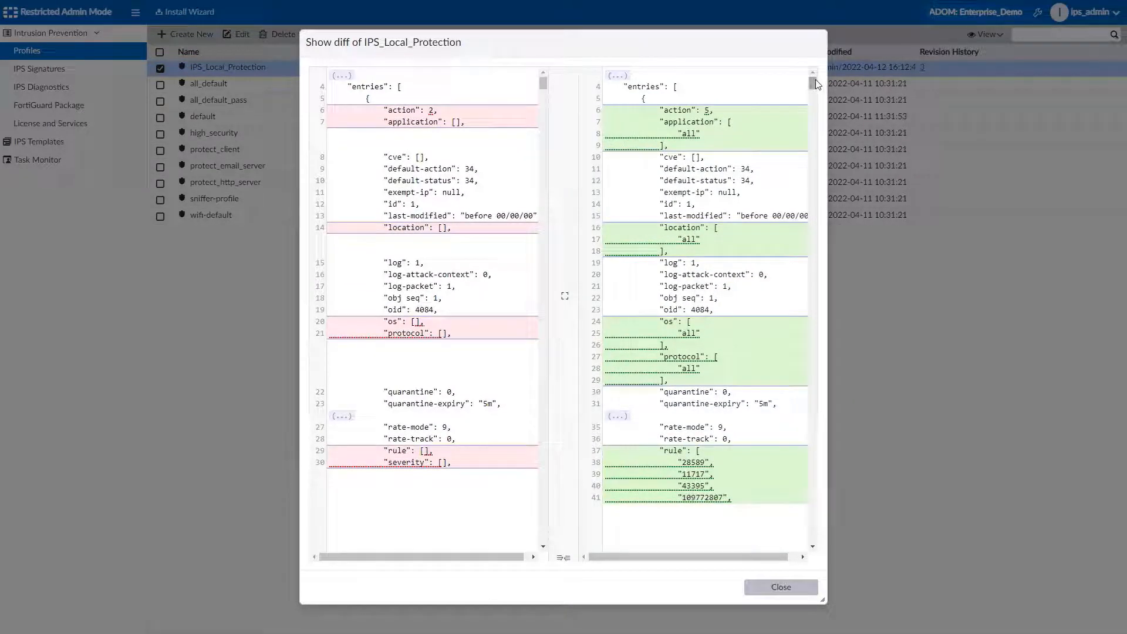
mouse_move(814, 87)
mouse_down()
mouse_move(822, 189)
mouse_move(802, 395)
mouse_move(817, 551)
mouse_move(813, 82)
mouse_up()
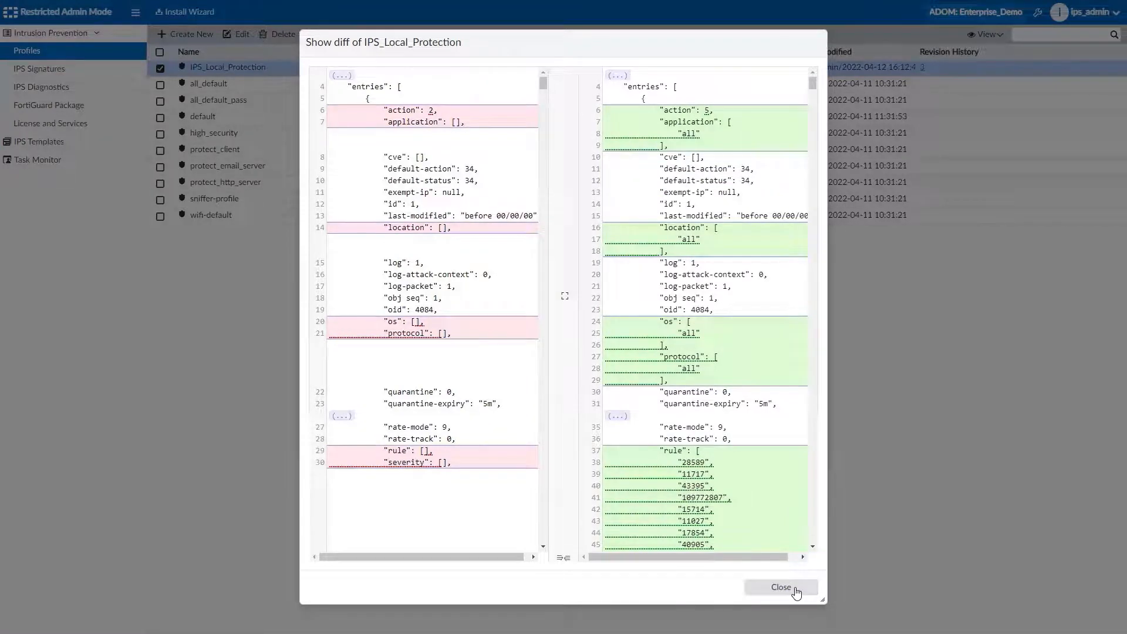
click(796, 591)
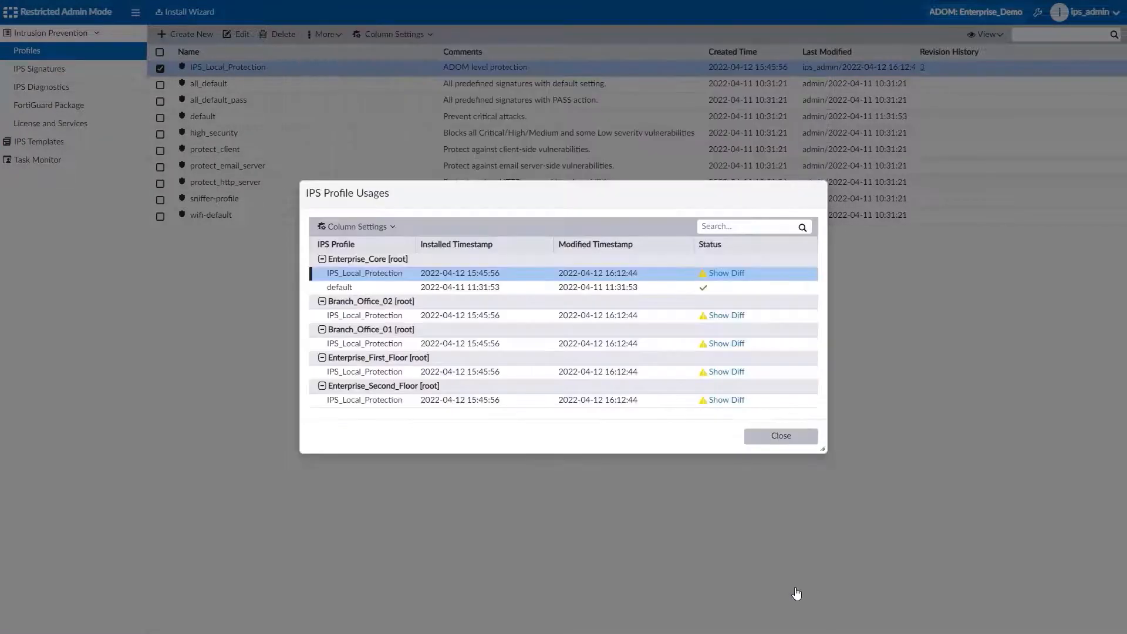
click(796, 437)
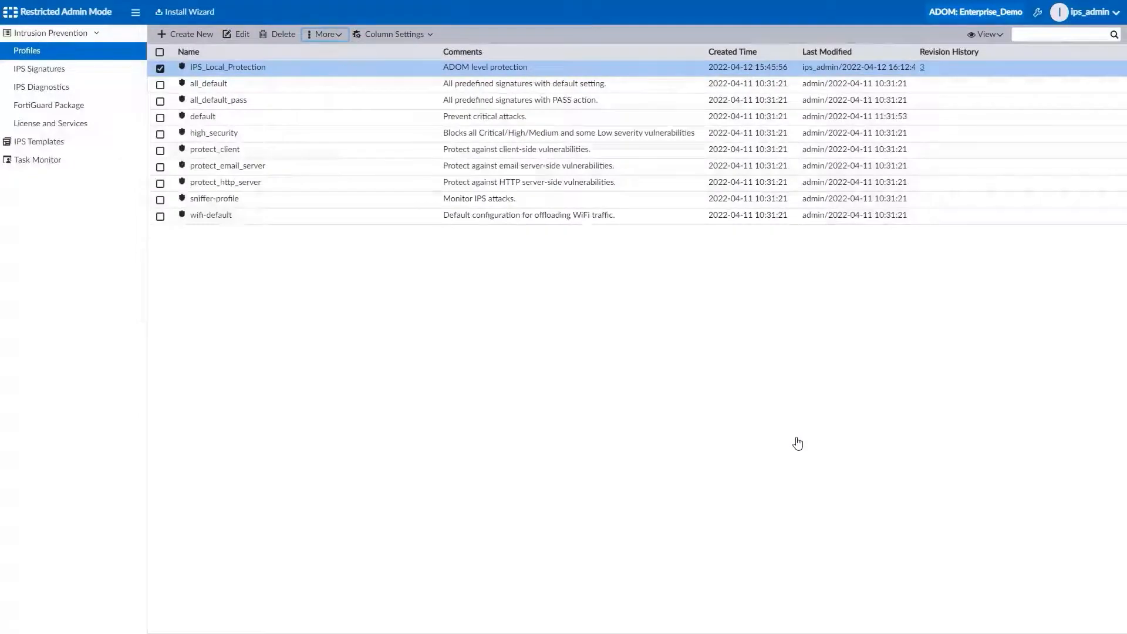
Start the Install Wizard with only the IPS_Local_Protection sensor selected and proceed to the installation targets
click(199, 17)
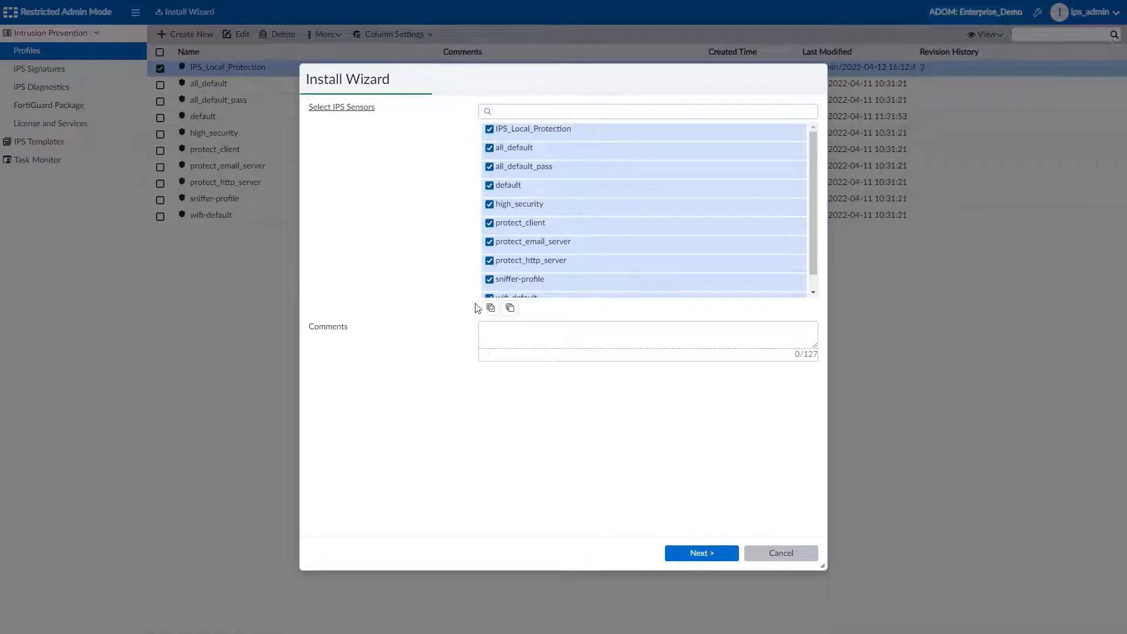
click(510, 309)
click(524, 130)
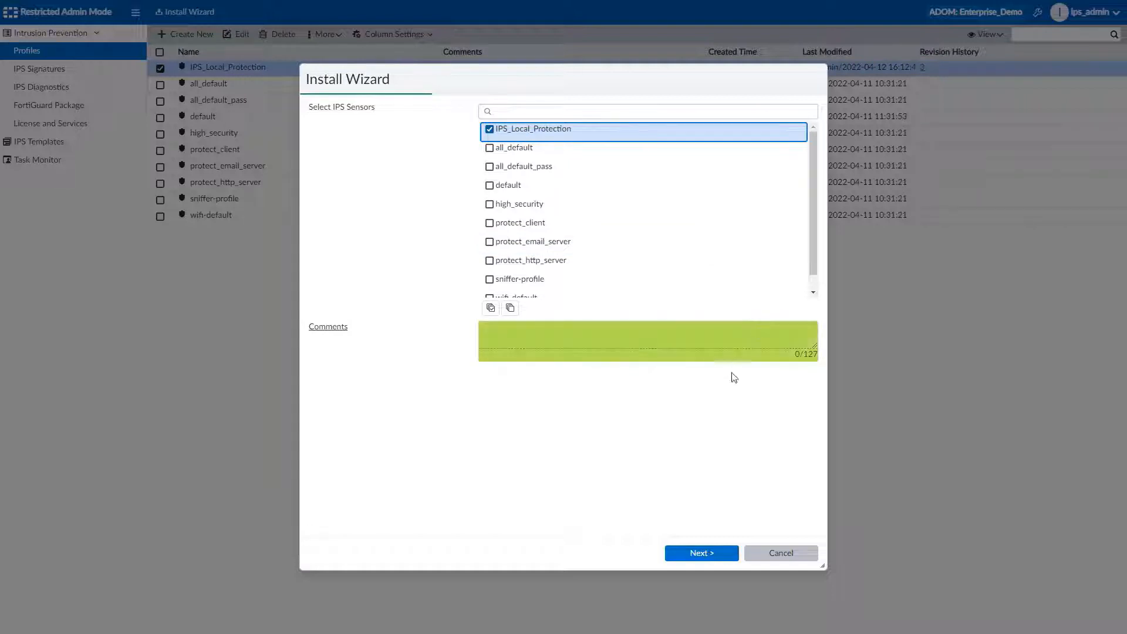
click(706, 554)
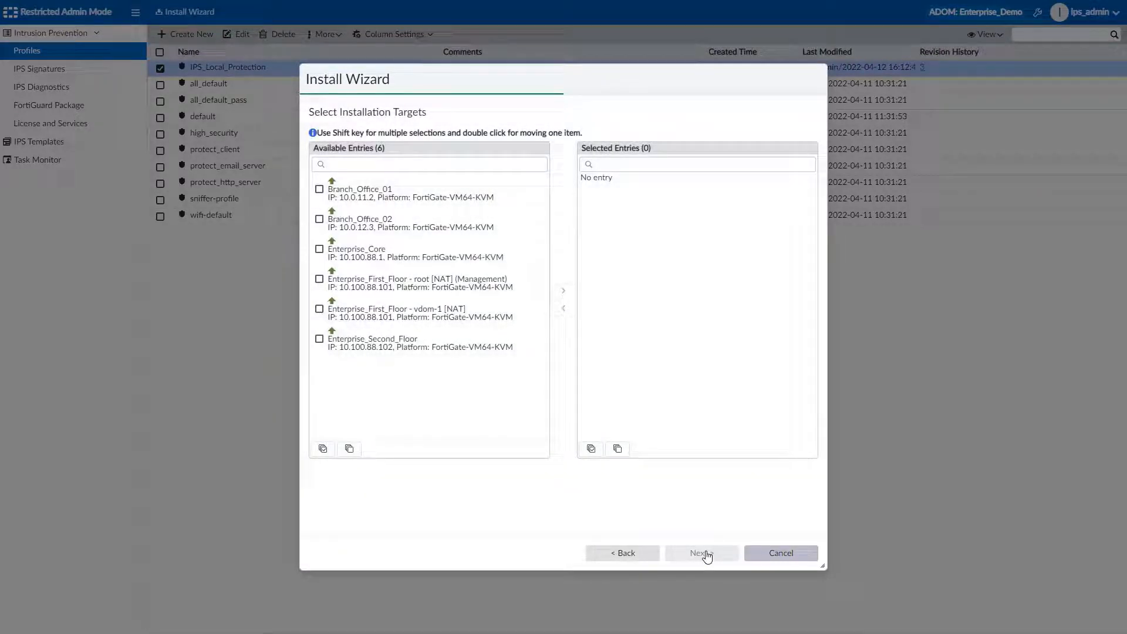
Add all available devices as installation targets, proceed to the device list and select every device in it
click(323, 448)
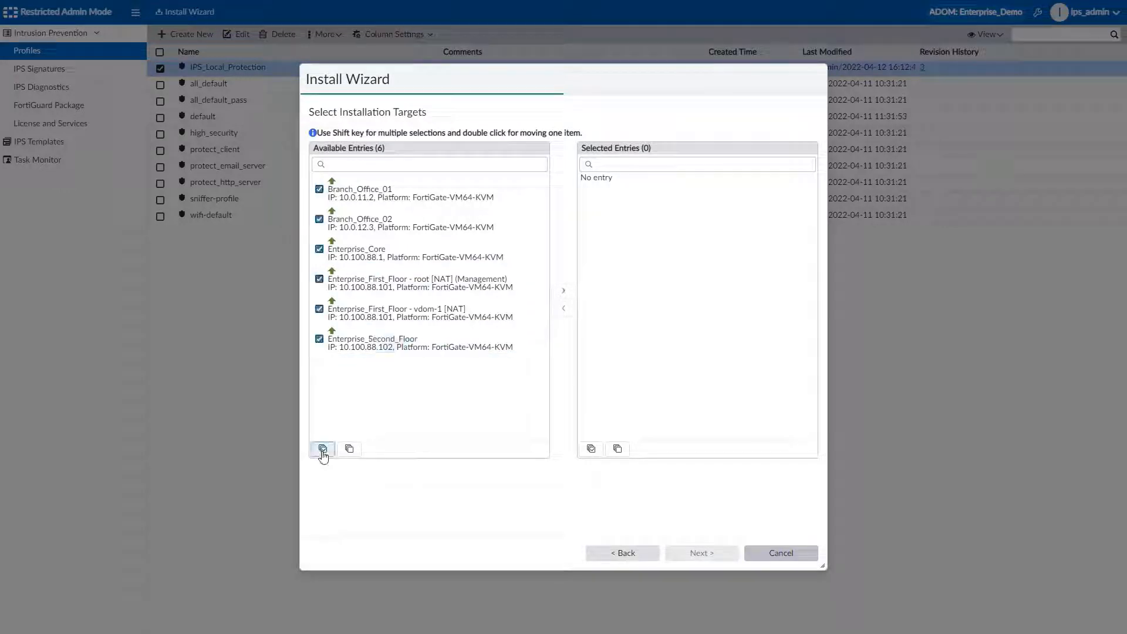
click(564, 290)
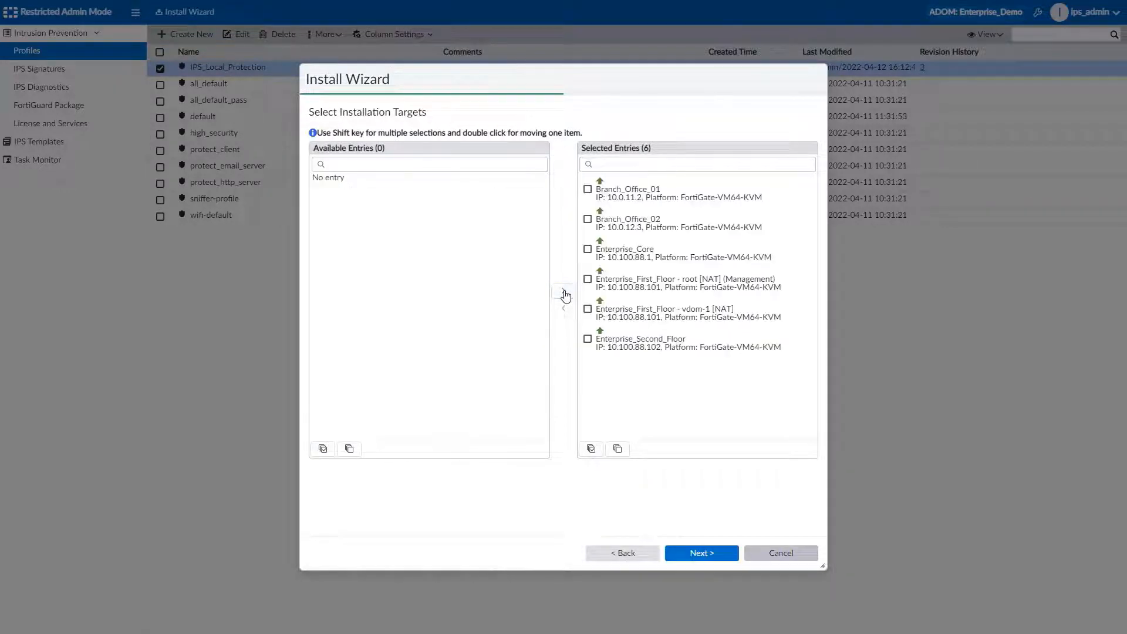
click(703, 556)
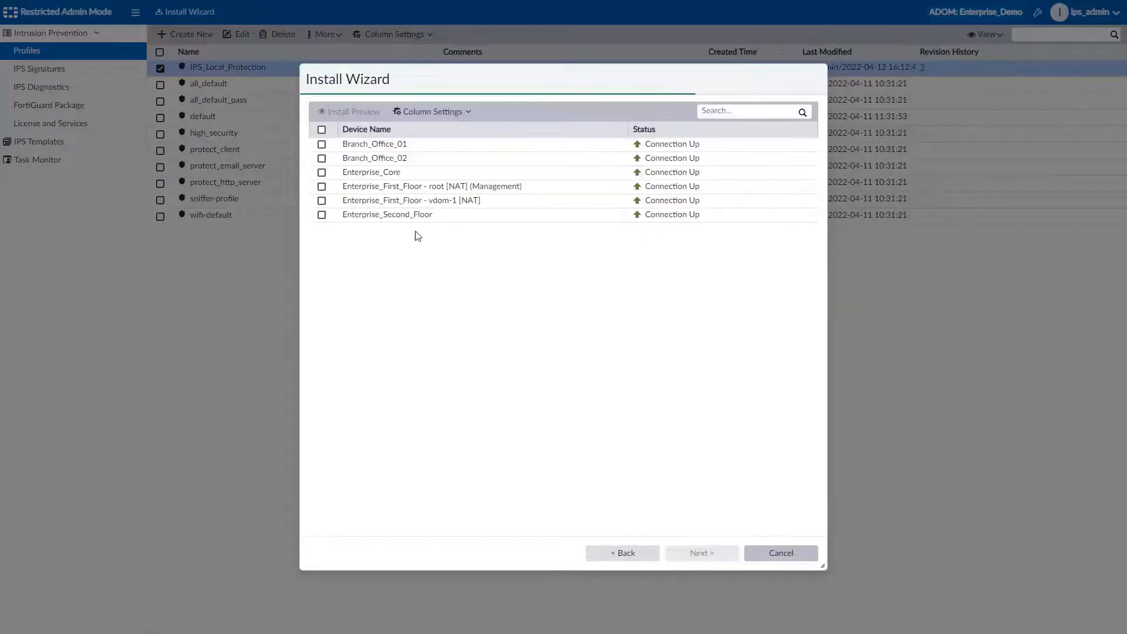
click(322, 130)
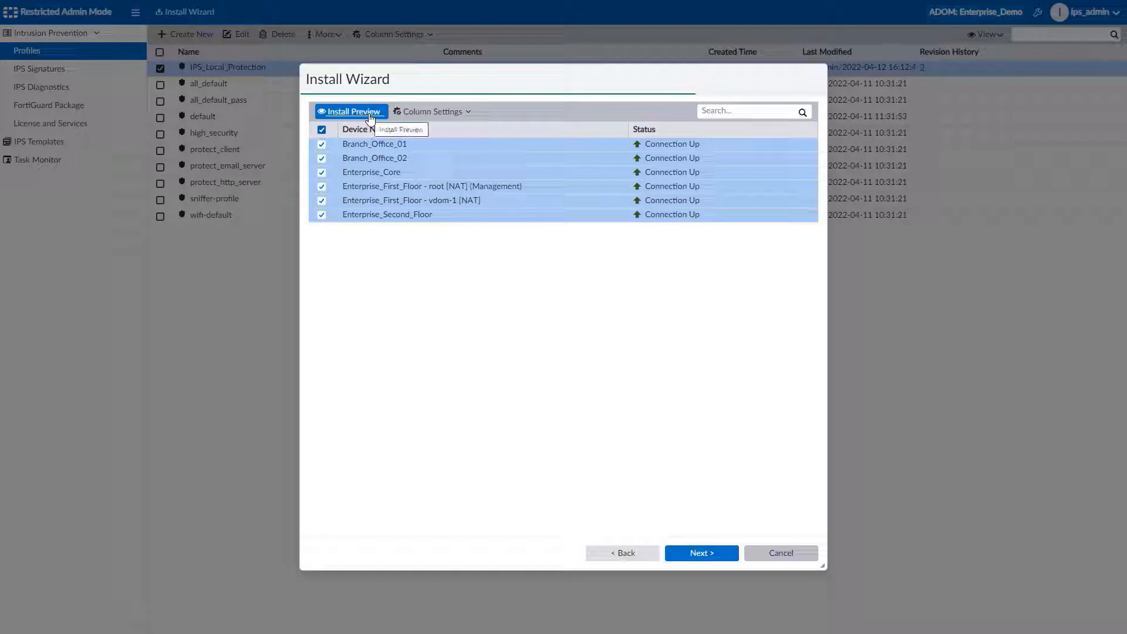
Generate the install preview for the selected devices and examine the IPS_Local_Protection commands, including the application filter and exempt IPs
click(370, 117)
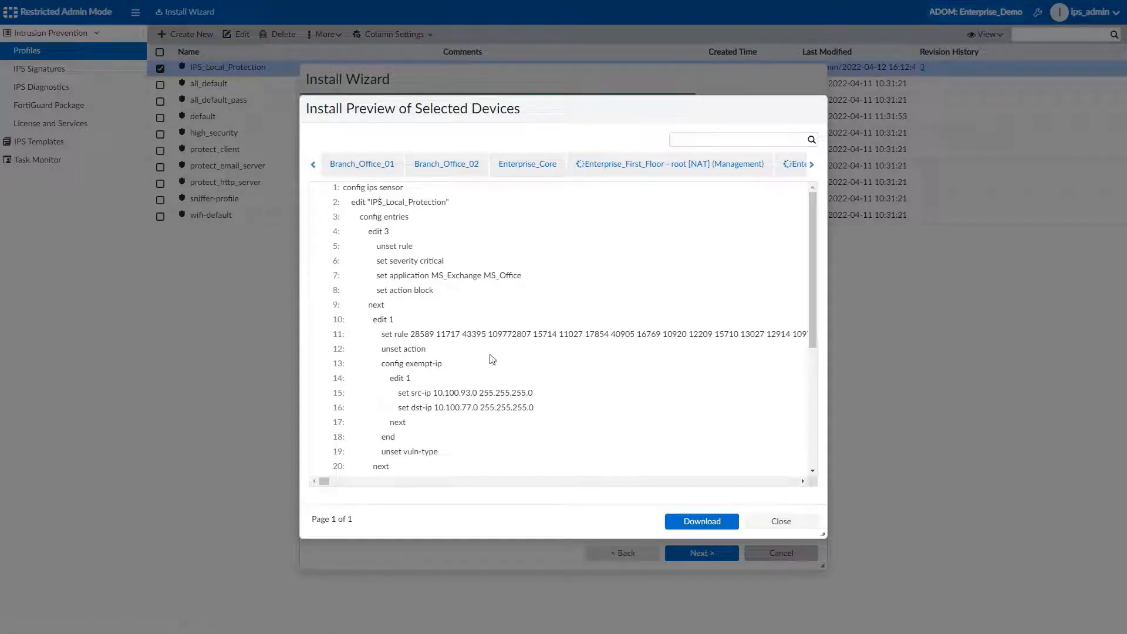
drag(377, 278, 526, 280)
scroll(522, 392, down, 1)
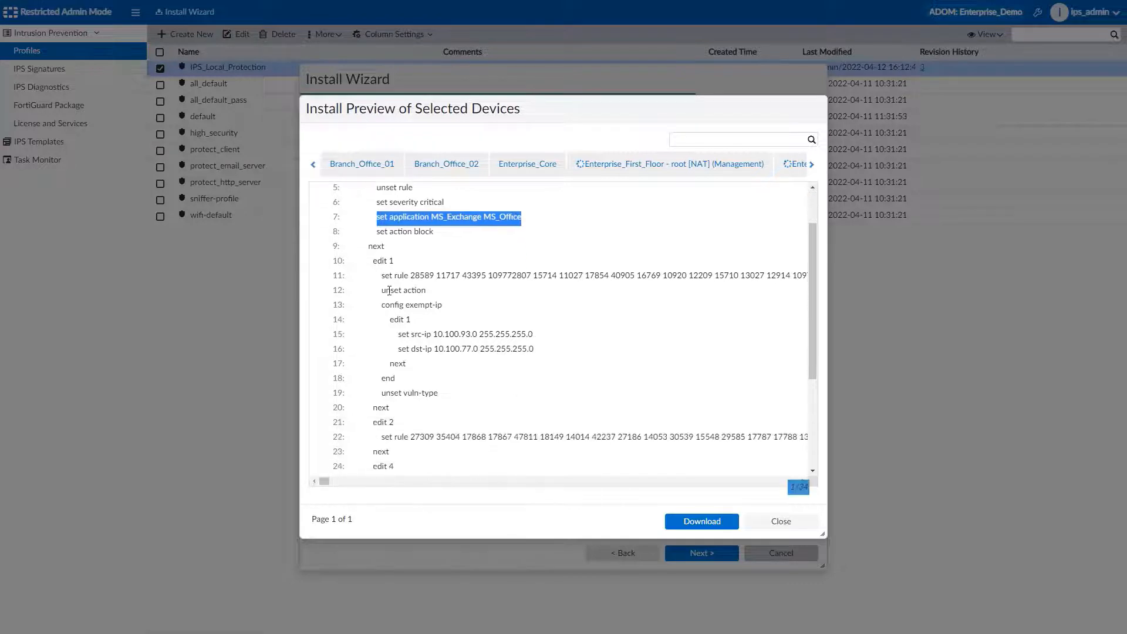
drag(383, 304, 547, 358)
scroll(570, 399, down, 5)
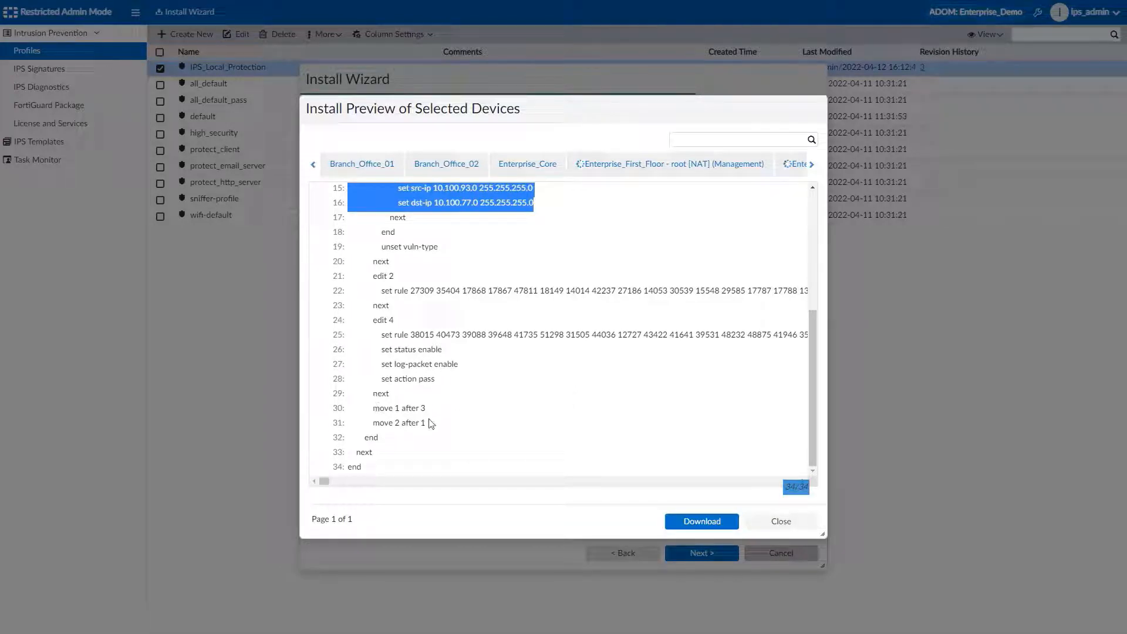
Examine the install previews for Enterprise_Core and Enterprise_Second_Floor
click(527, 163)
scroll(554, 259, down, 3)
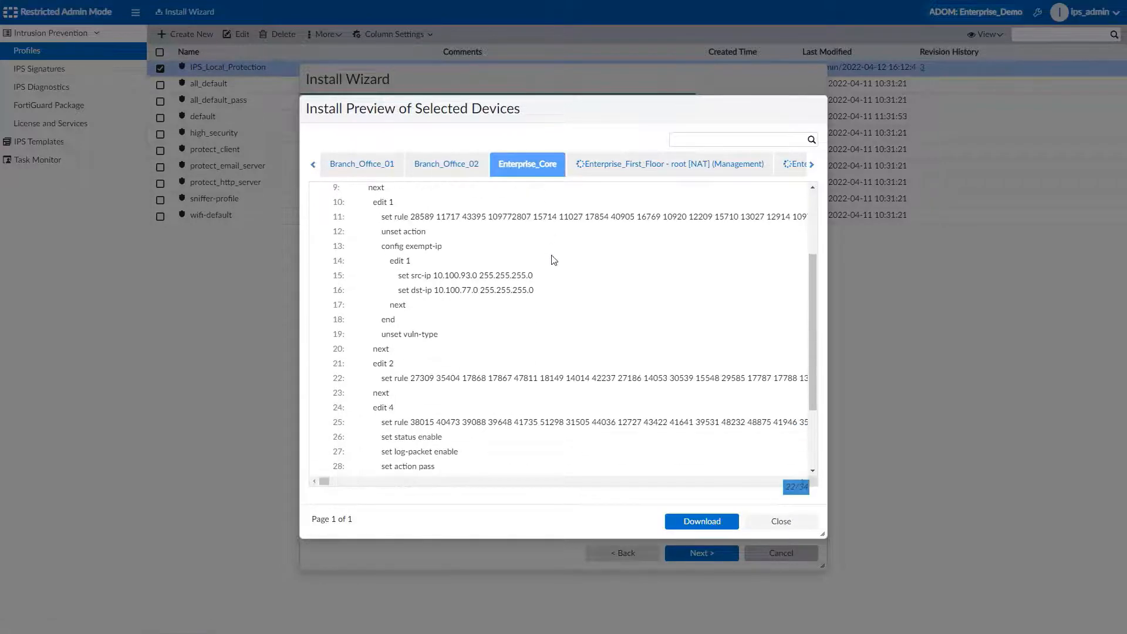
scroll(554, 259, down, 1)
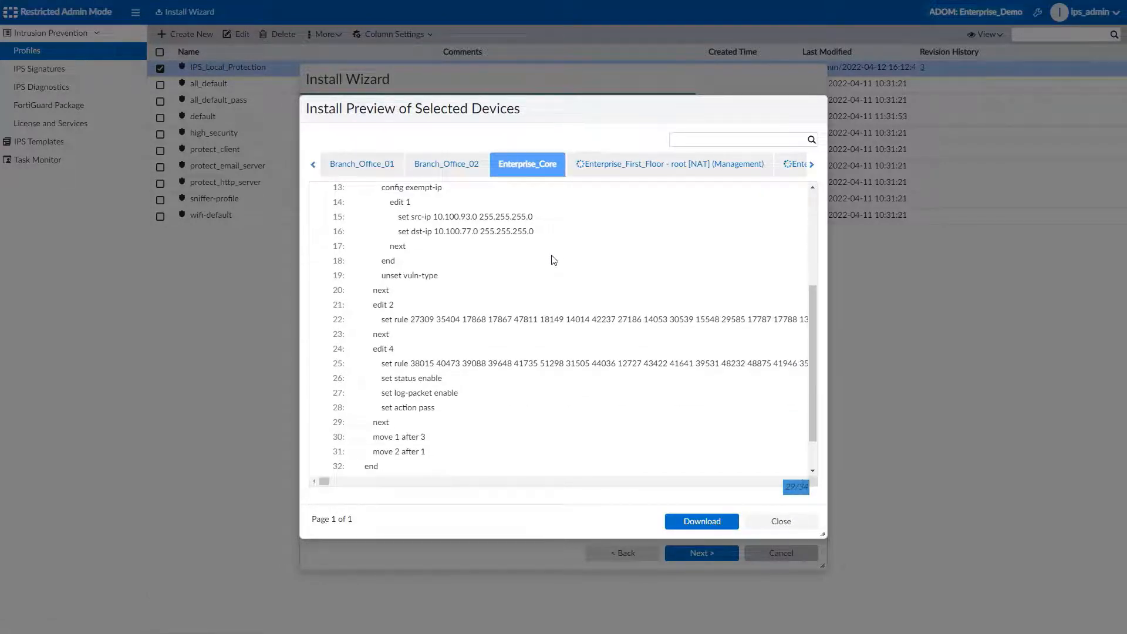
scroll(554, 260, up, 4)
click(812, 164)
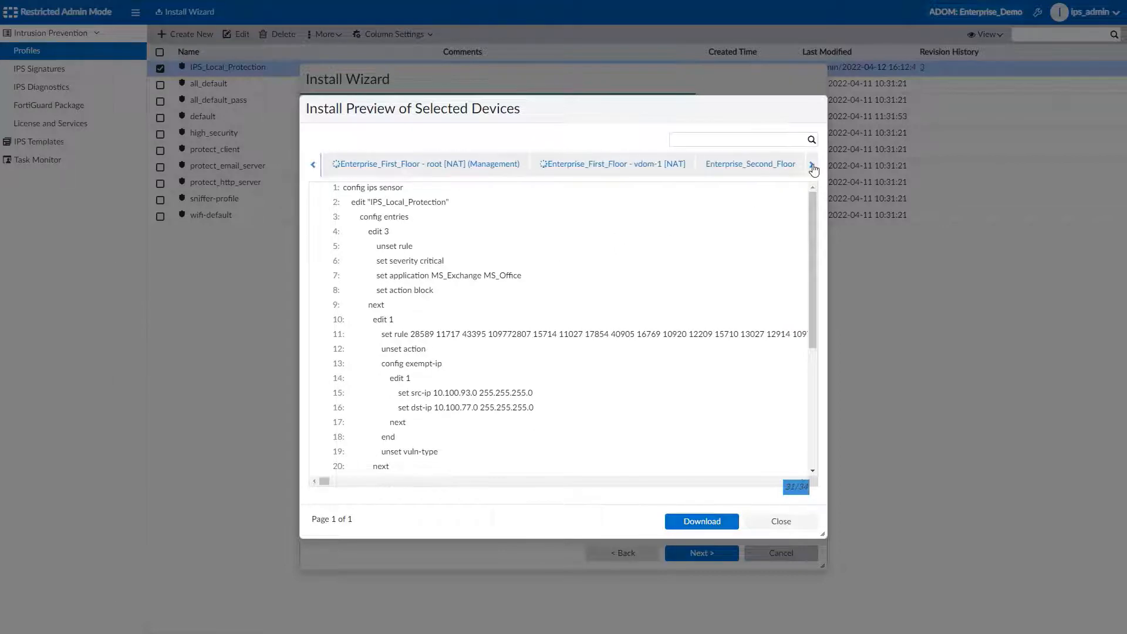
click(752, 169)
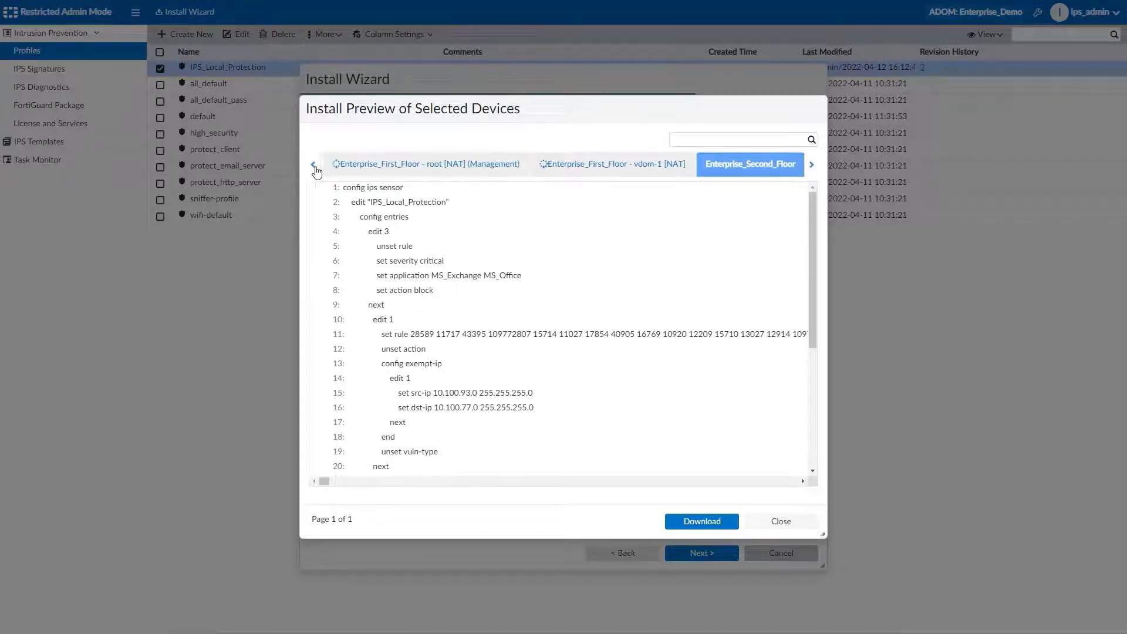
Close the install preview, start the installation on all selected devices and leave the wizard while it runs
click(774, 521)
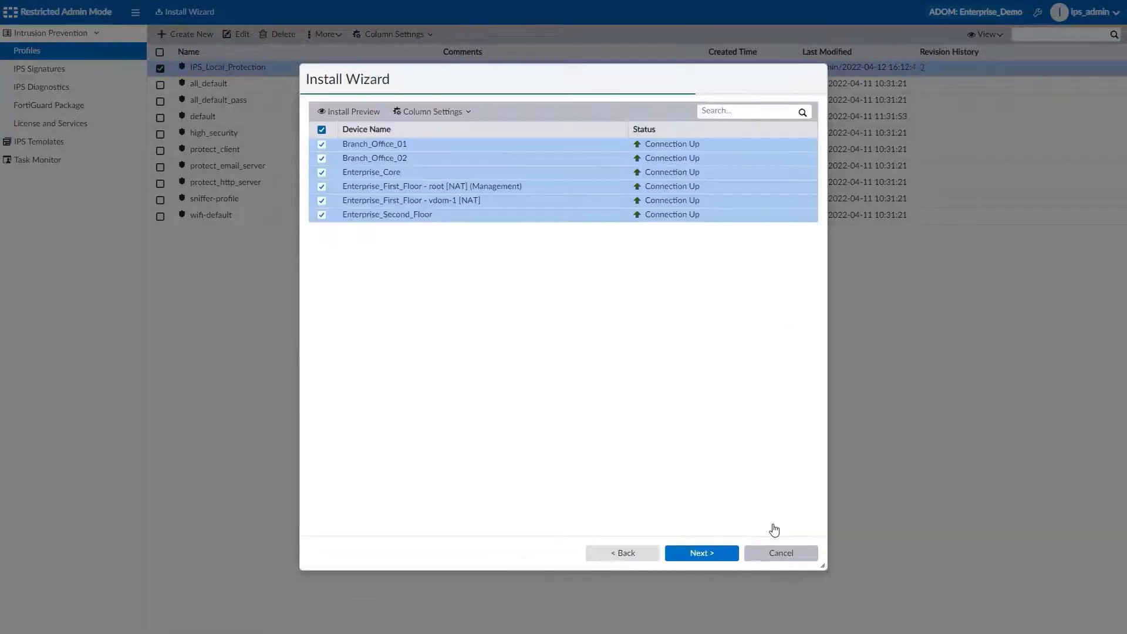
click(707, 555)
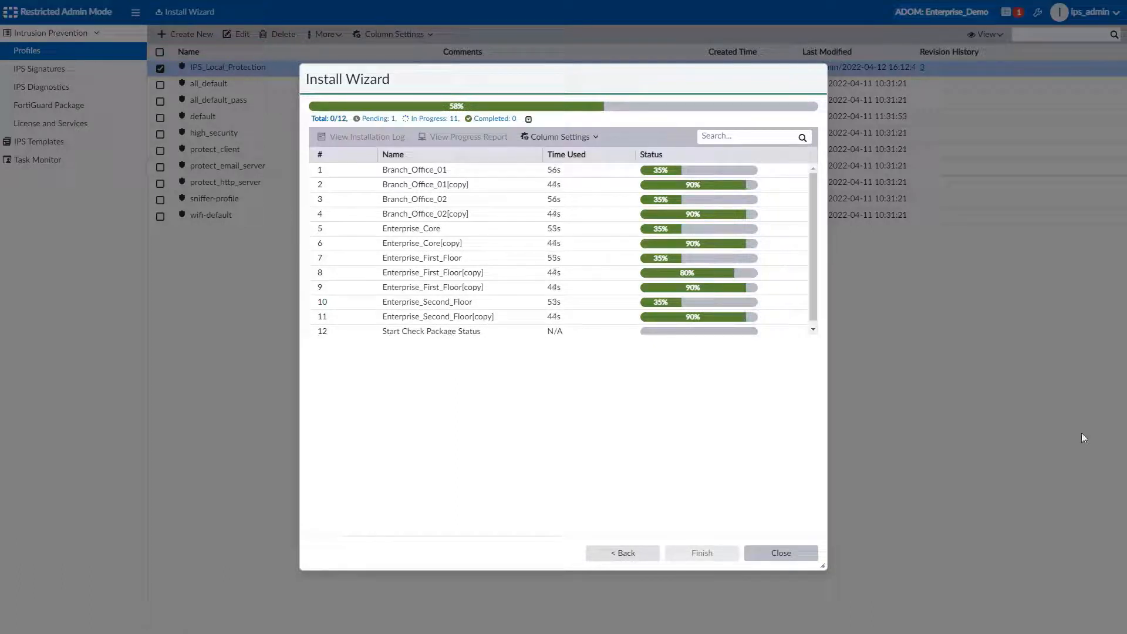
click(796, 554)
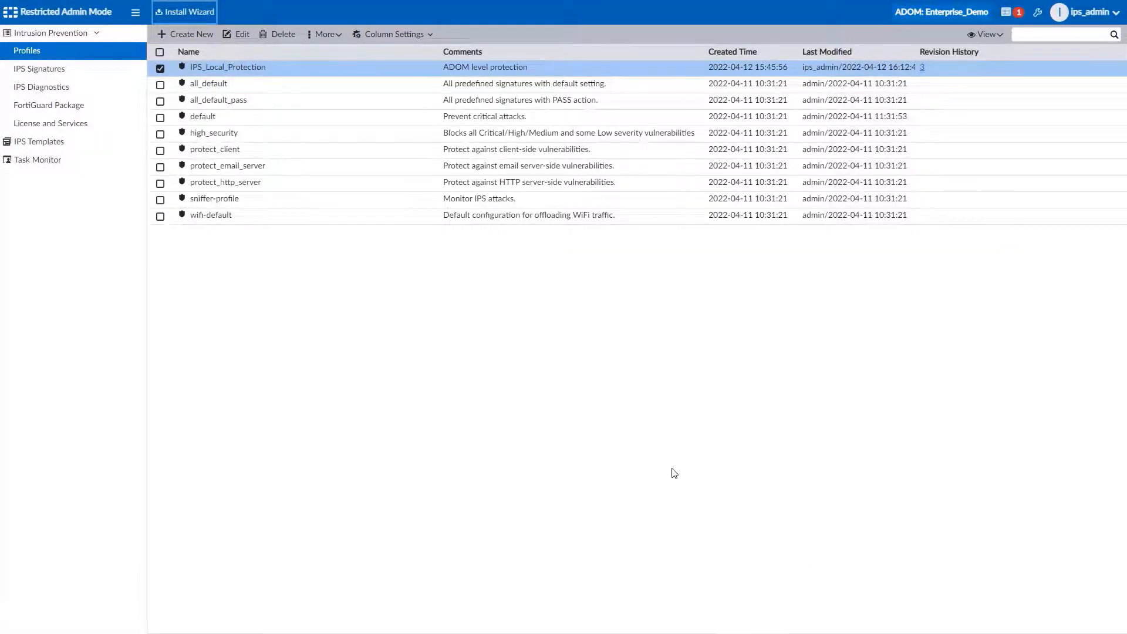
Check the IPS CPU and memory usage in IPS Diagnostics, filtering the device list by "core"
click(53, 87)
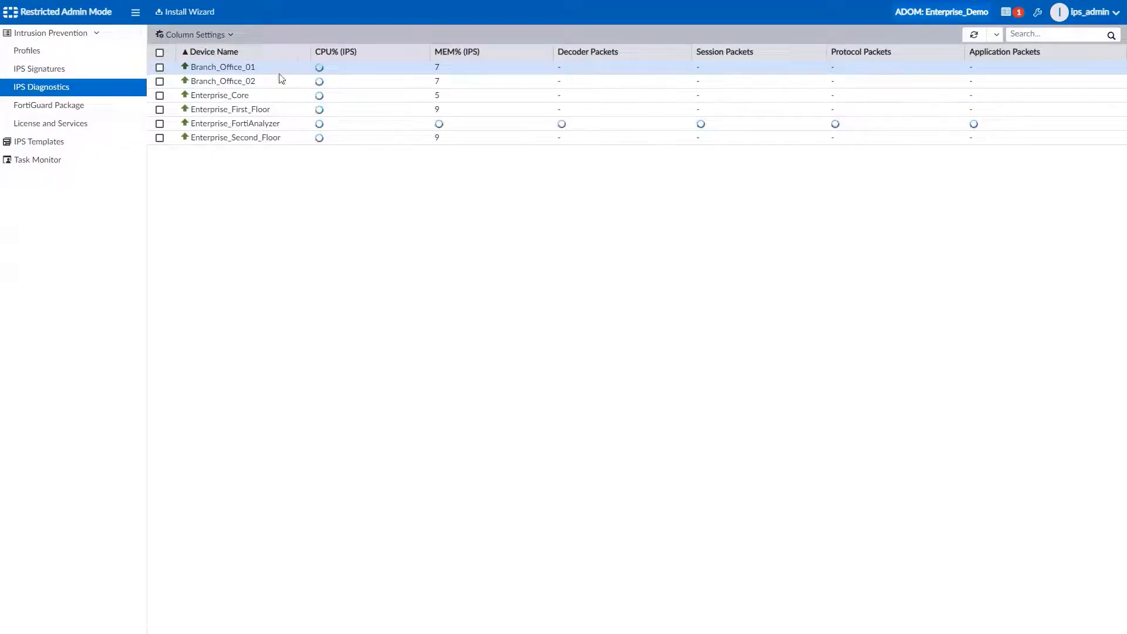
click(205, 67)
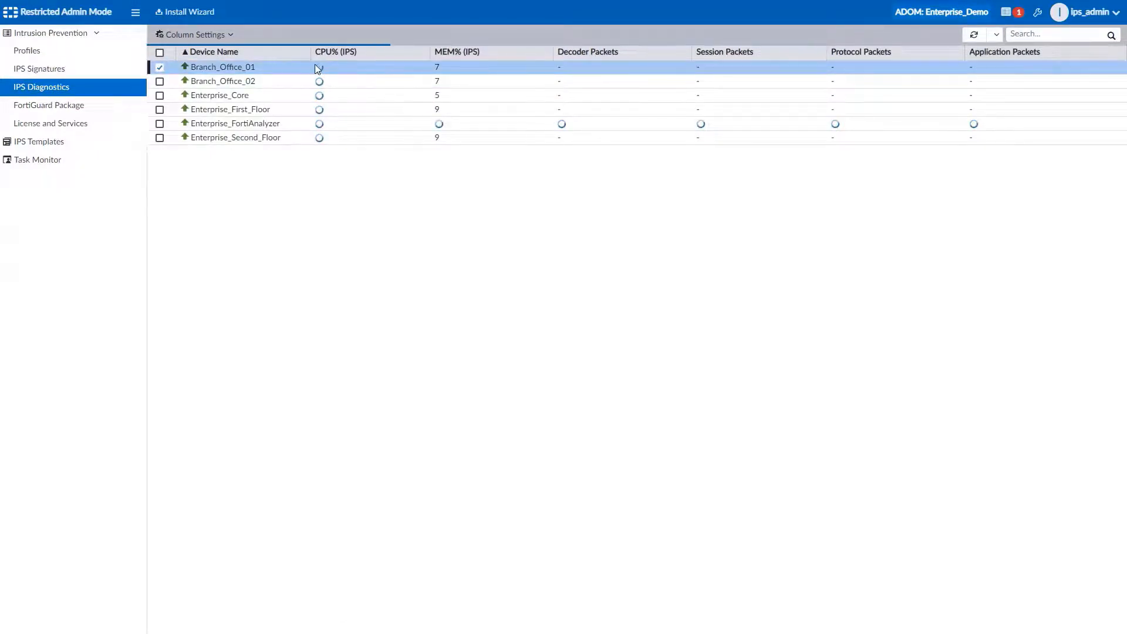
click(1054, 35)
text(core)
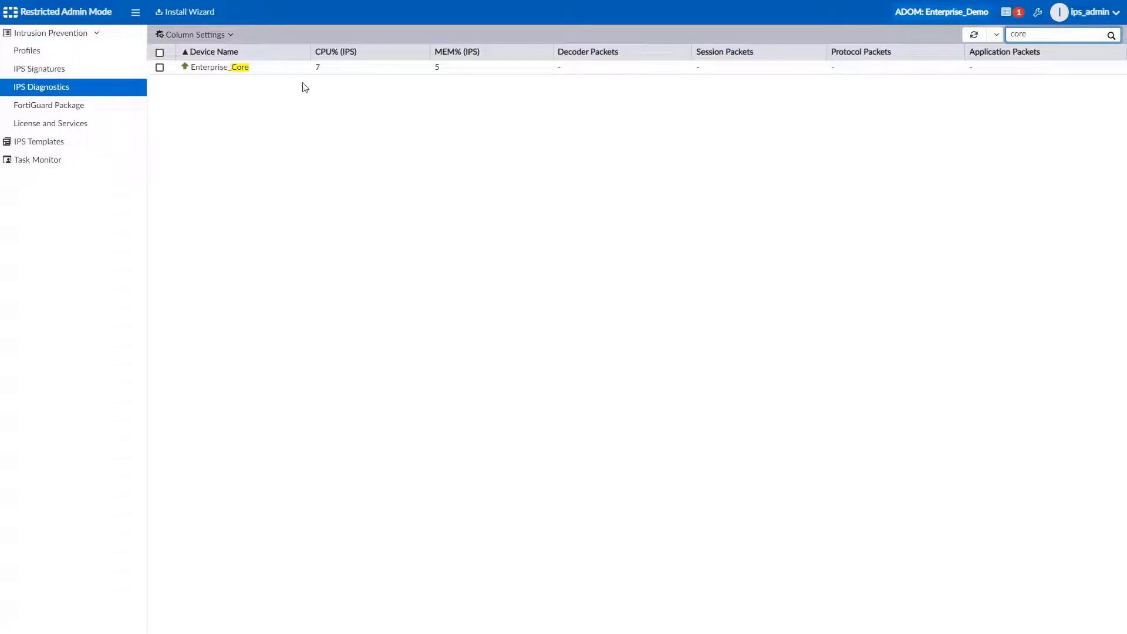
click(318, 68)
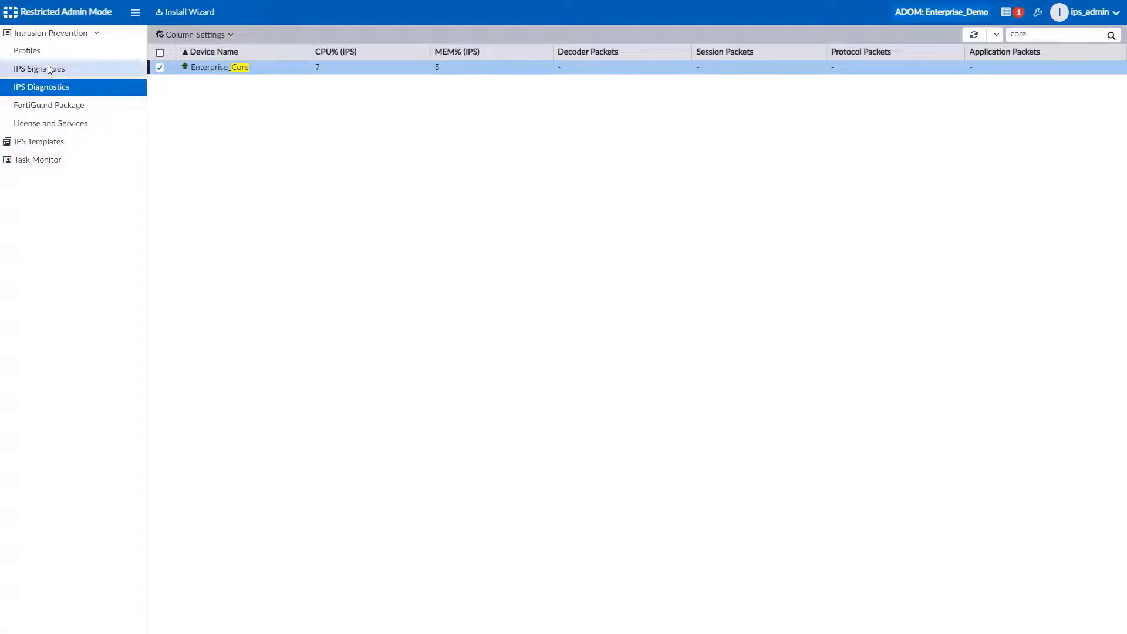
Check the progress of the running installation and open the details of its Install Objects task in Task Monitor
click(40, 51)
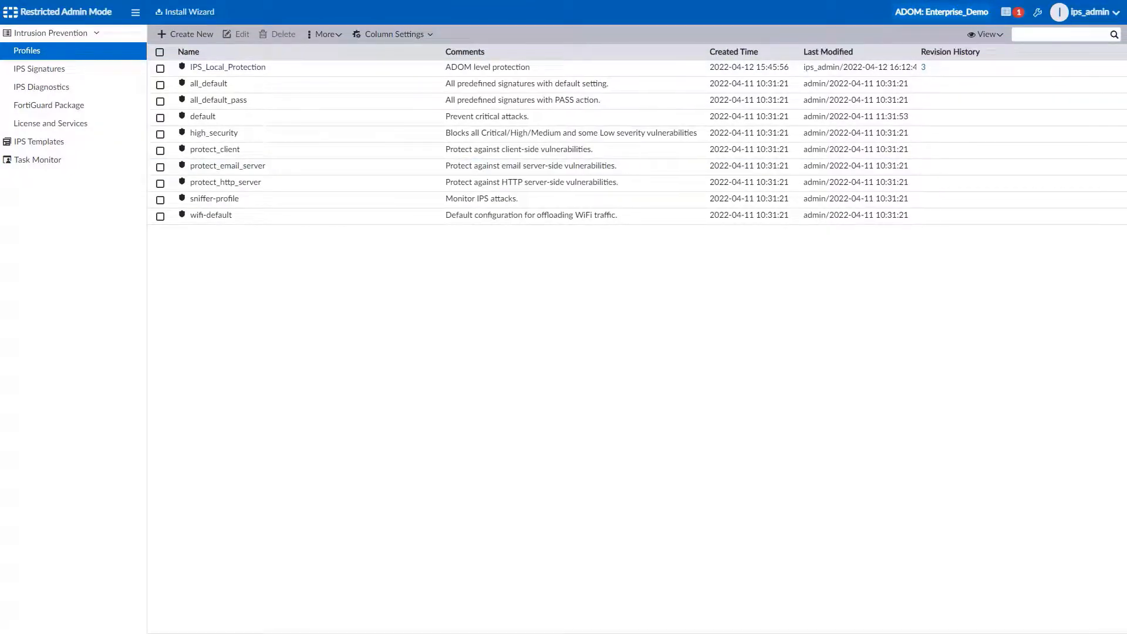
click(1005, 16)
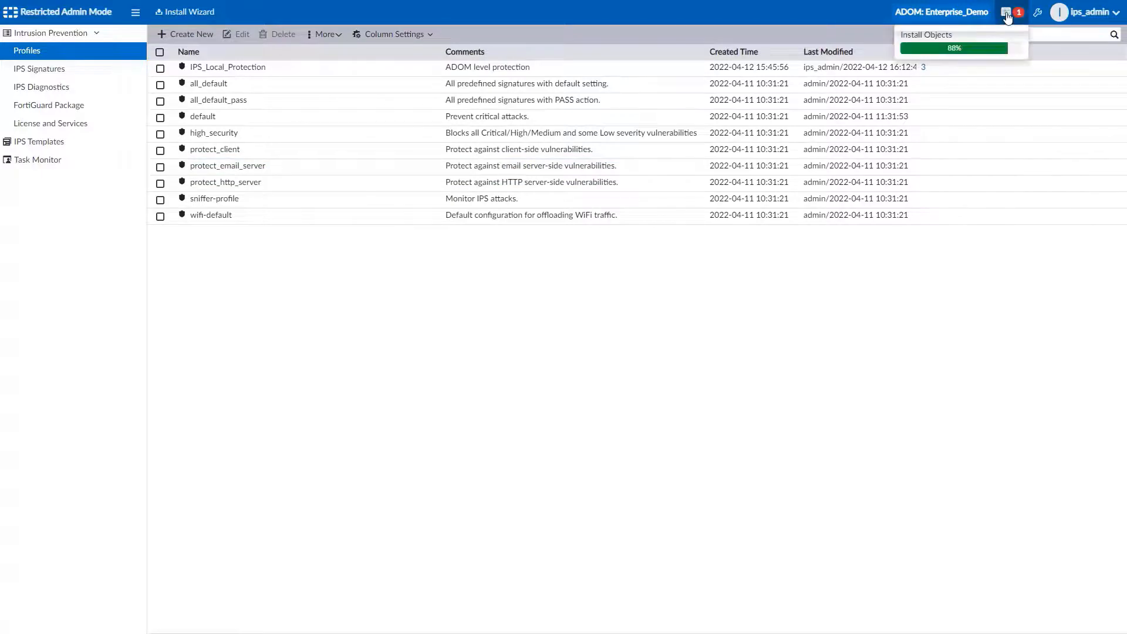
click(44, 161)
double_click(258, 73)
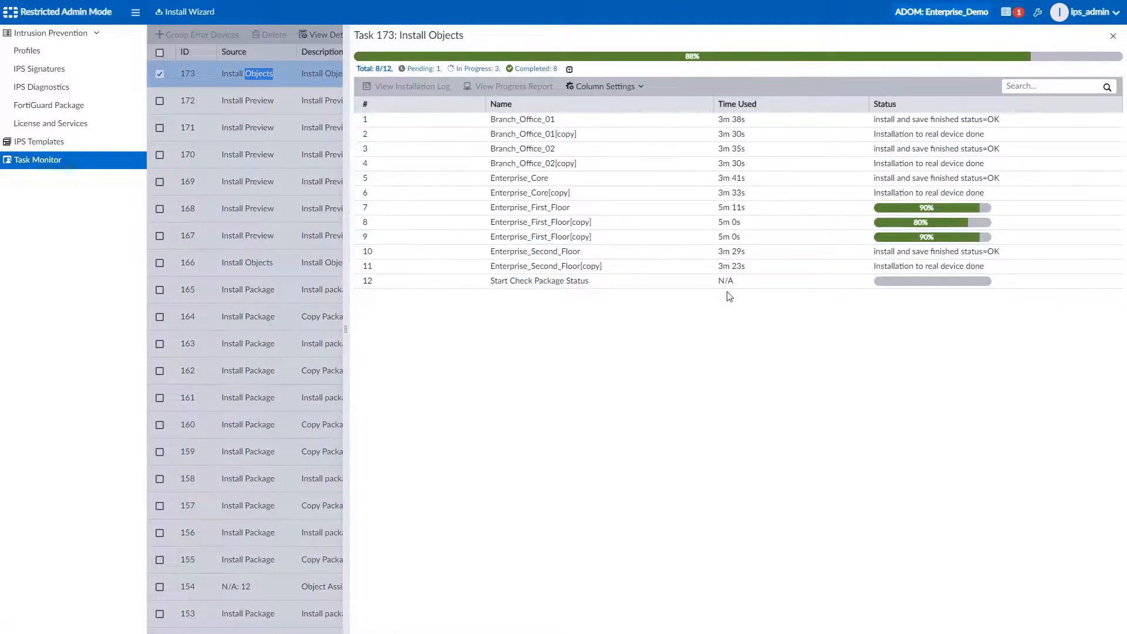
Read the installation log for Enterprise_First_Floor to its end, close the task details and return to the IPS profiles
click(960, 207)
click(433, 88)
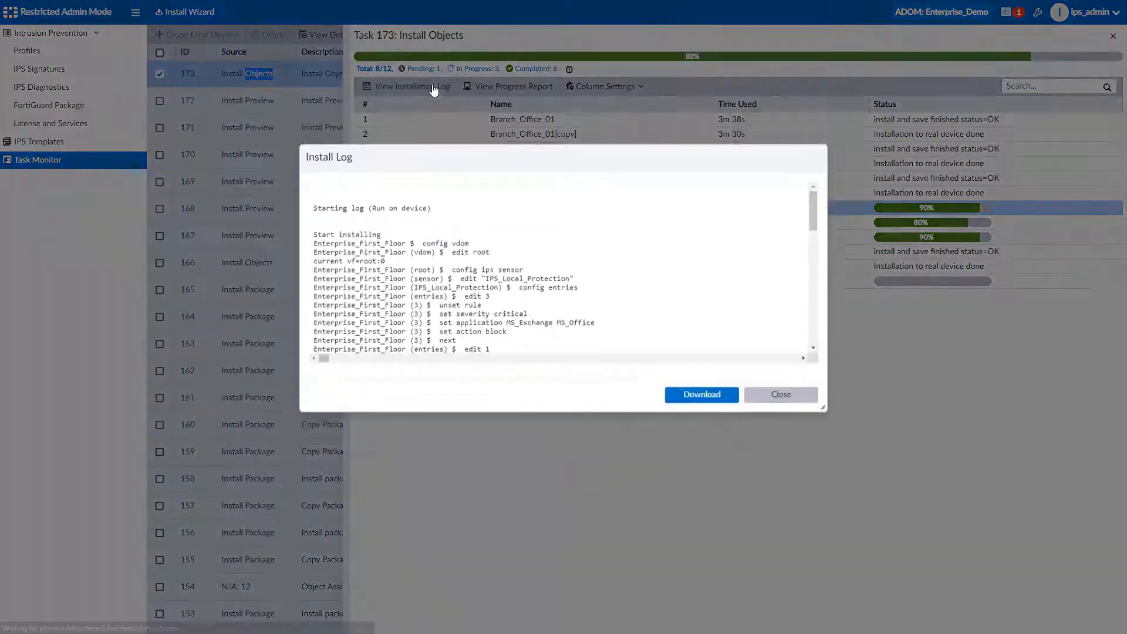
drag(812, 238, 812, 352)
click(775, 434)
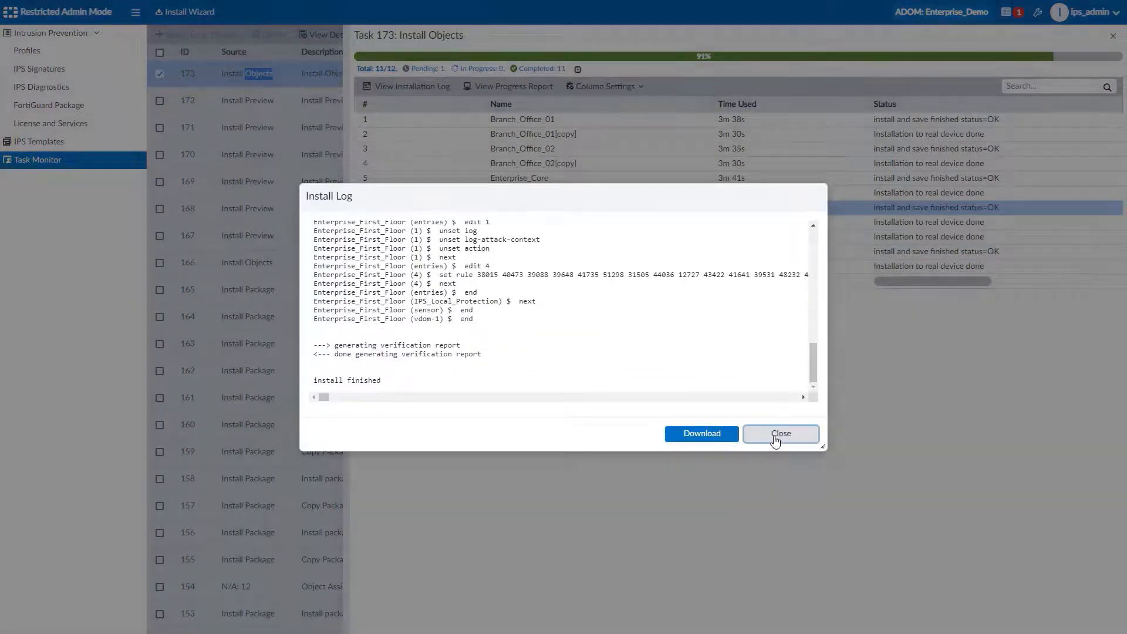
click(1112, 36)
click(43, 51)
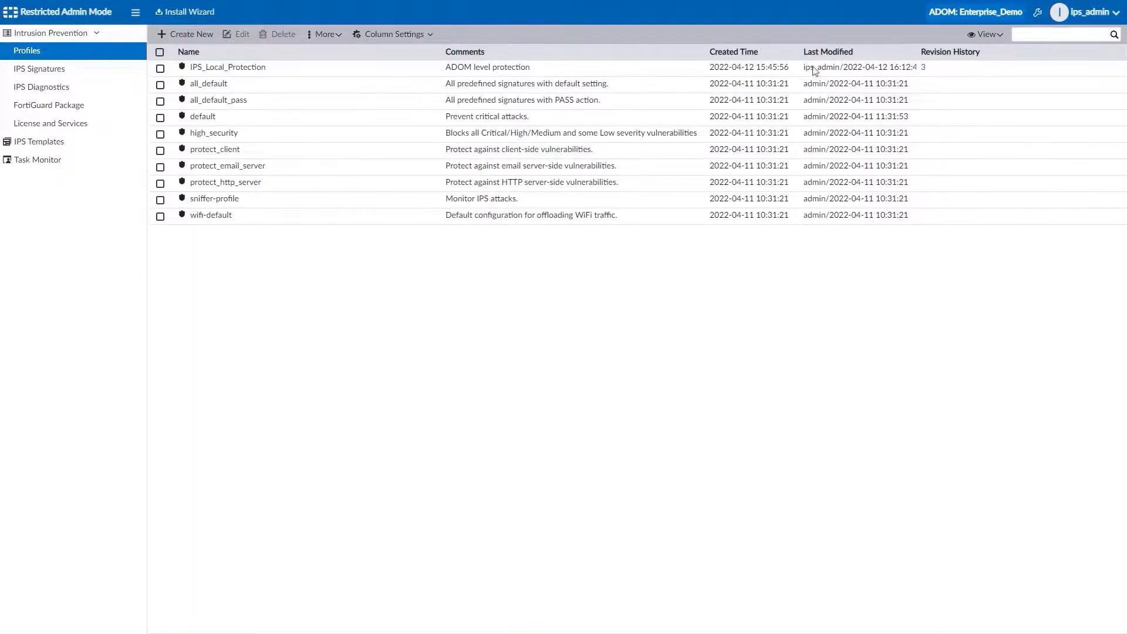
Retrieve the on-hold status of the IPS signatures from the device Branch_Office_01
click(71, 75)
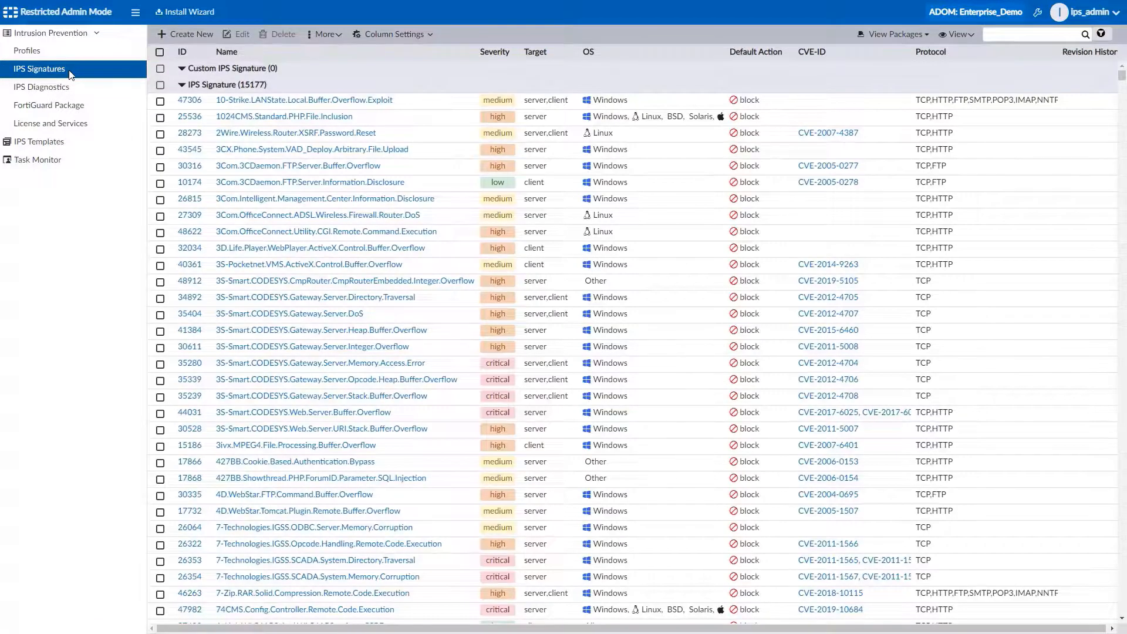
click(339, 36)
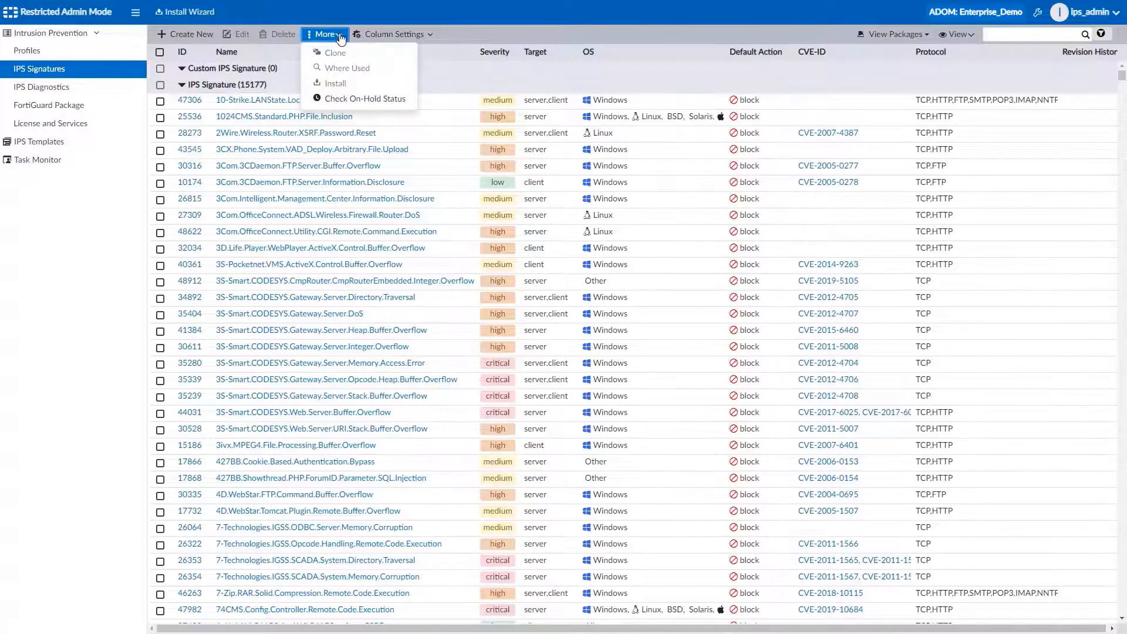
click(403, 100)
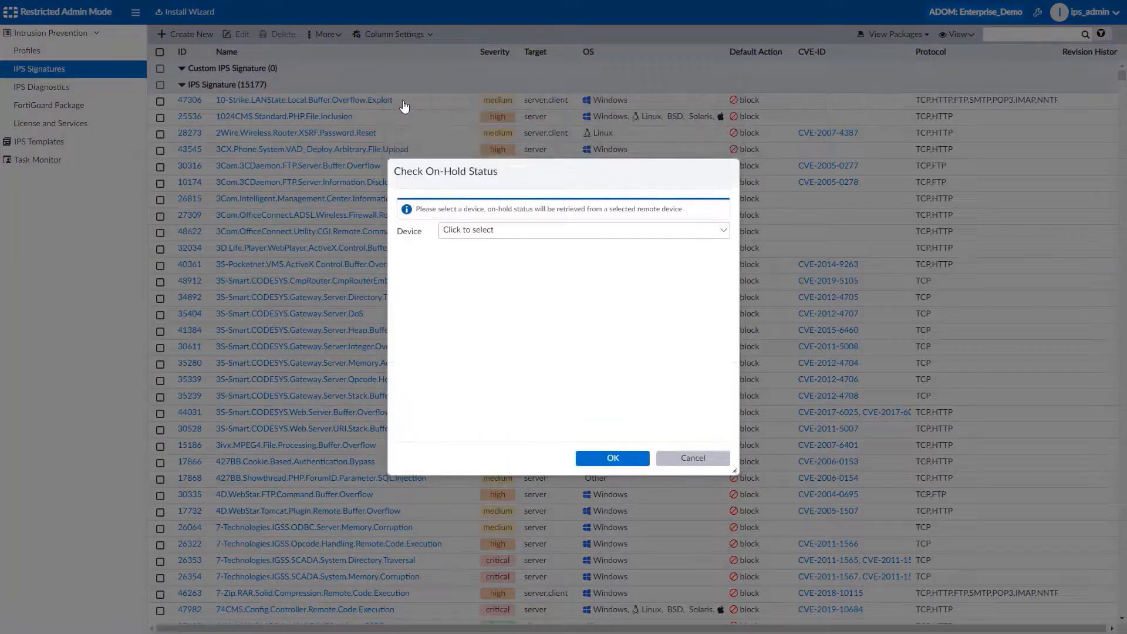
click(679, 233)
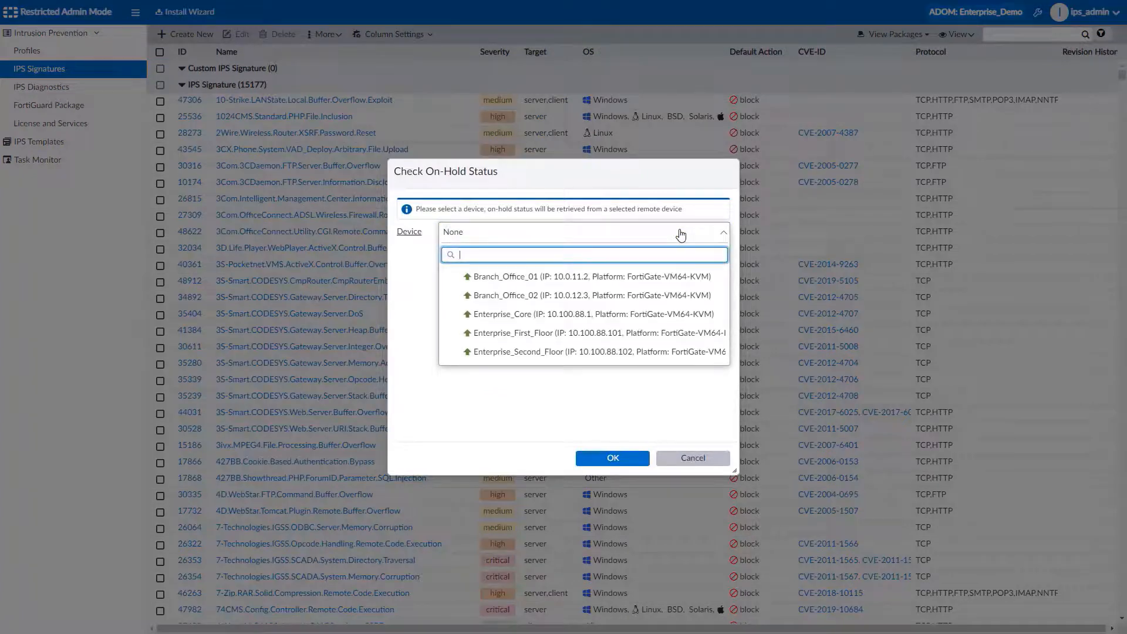
click(614, 277)
click(626, 458)
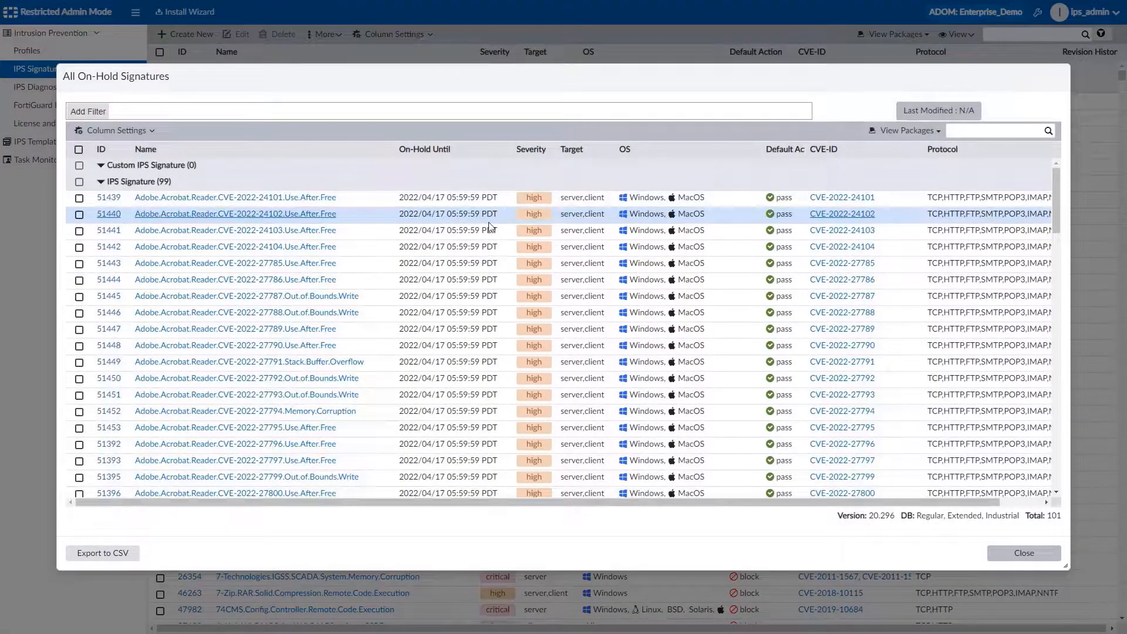
Look through the on-hold signatures and examine the On-Hold Until date of signature 51439
scroll(489, 227, down, 5)
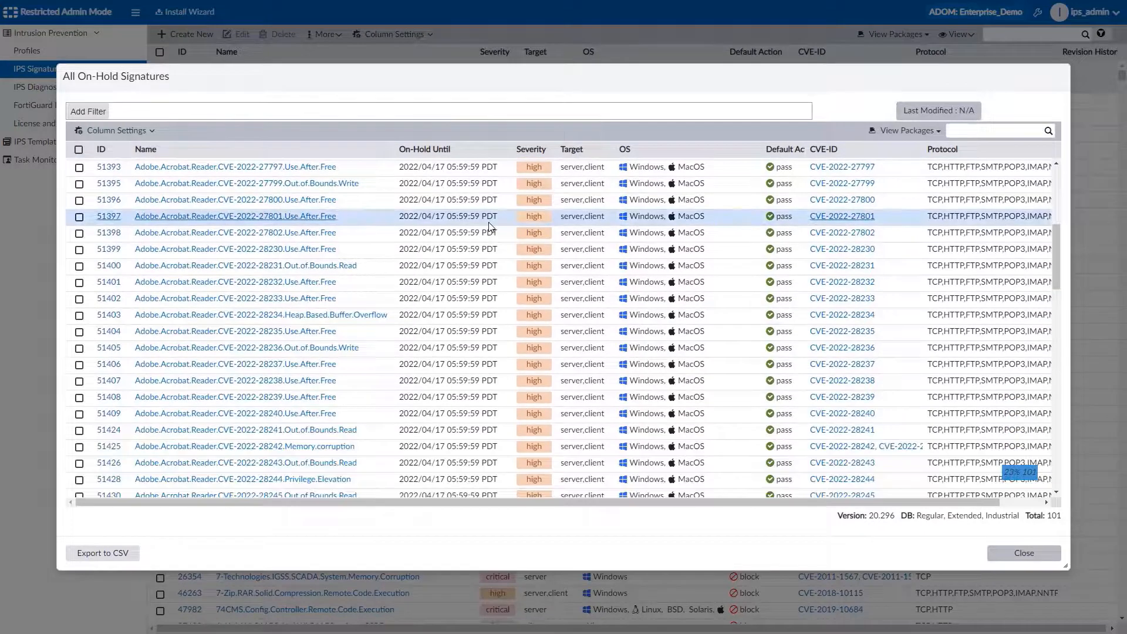
scroll(491, 227, up, 5)
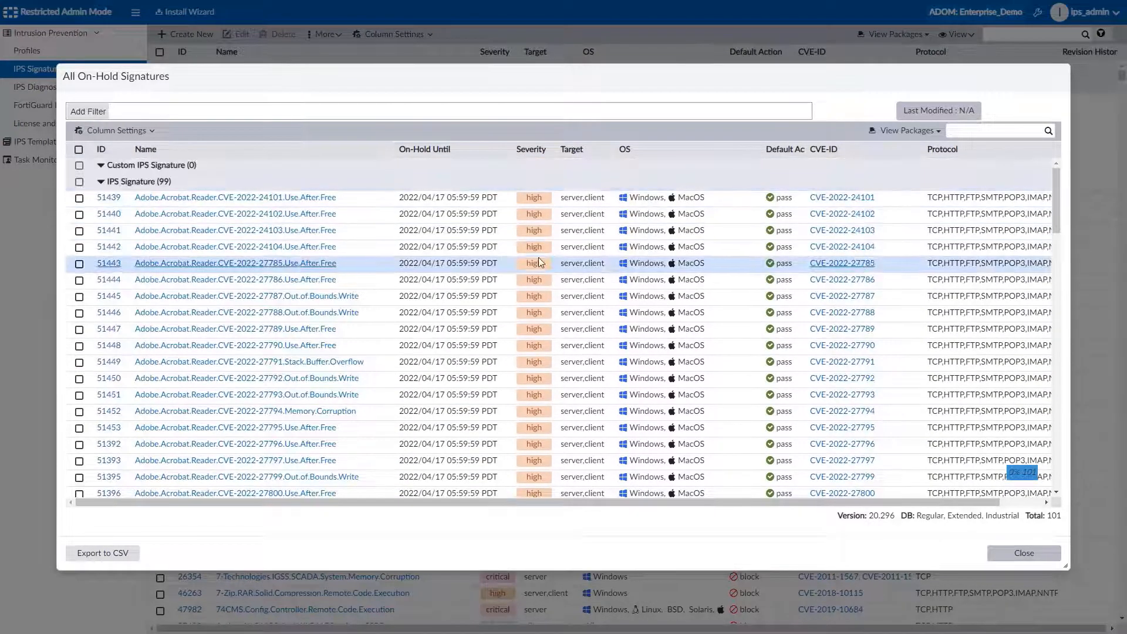
drag(399, 197, 497, 194)
click(498, 194)
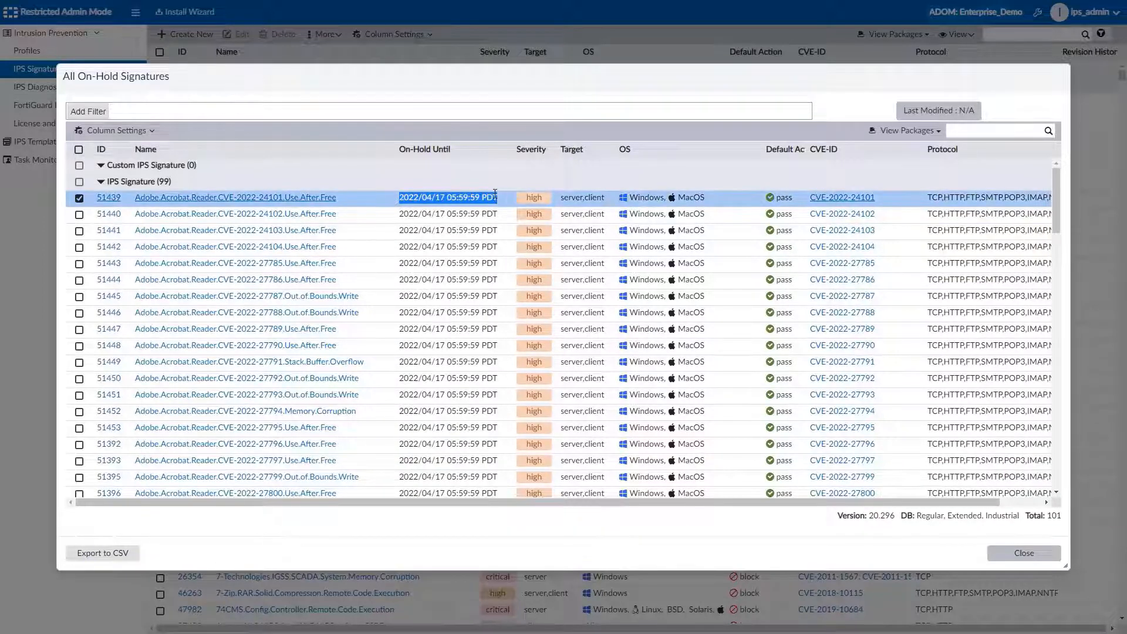
Widen the Default Action column and examine the default actions of the on-hold signatures, including Adobe.Reader.JPEG.2000.Decoder.Memory.Corruption
drag(805, 153, 834, 153)
scroll(782, 249, down, 2)
scroll(781, 249, down, 10)
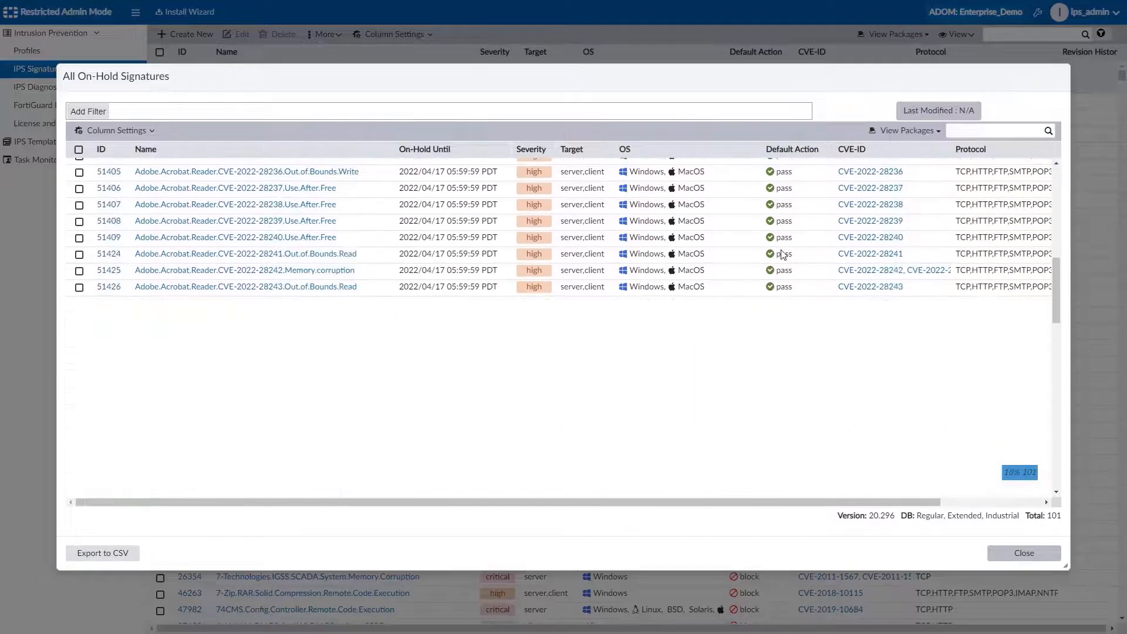
scroll(1062, 375, down, 2)
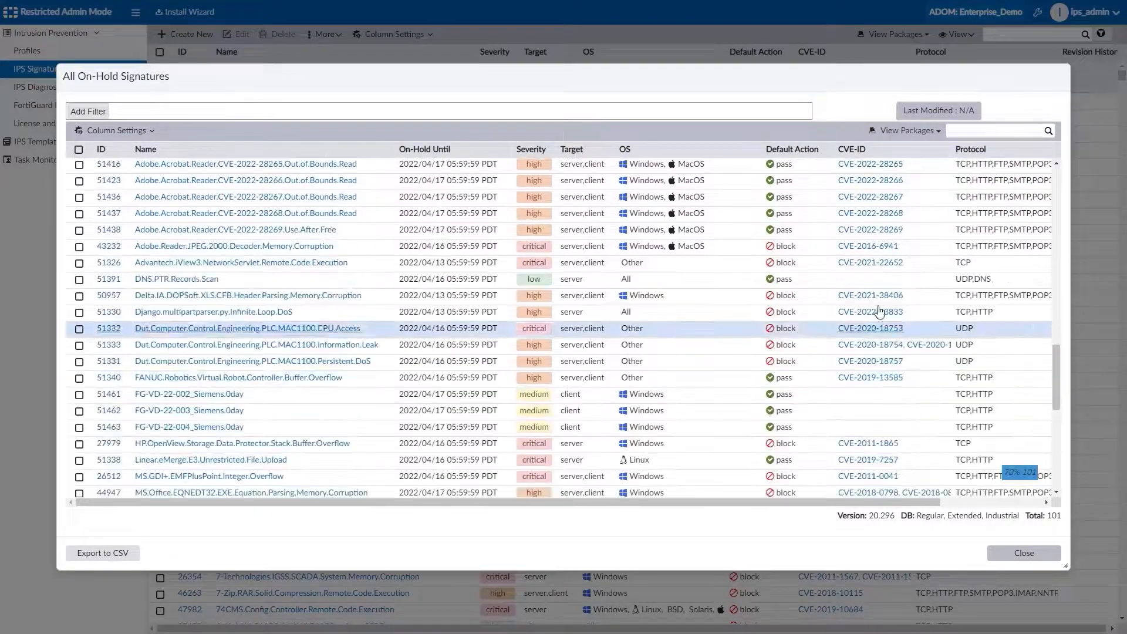
drag(805, 249, 770, 251)
click(770, 251)
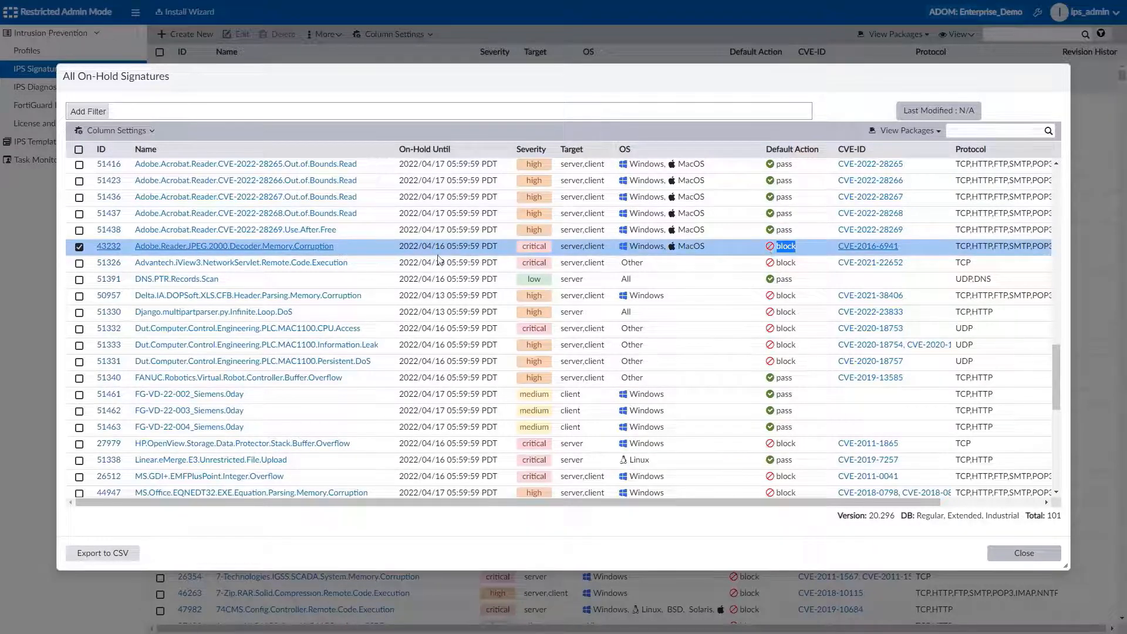
Examine the On-Hold Until date of Adobe.Reader.JPEG.2000.Decoder.Memory.Corruption and read through the signature's detailed information
drag(401, 246, 499, 246)
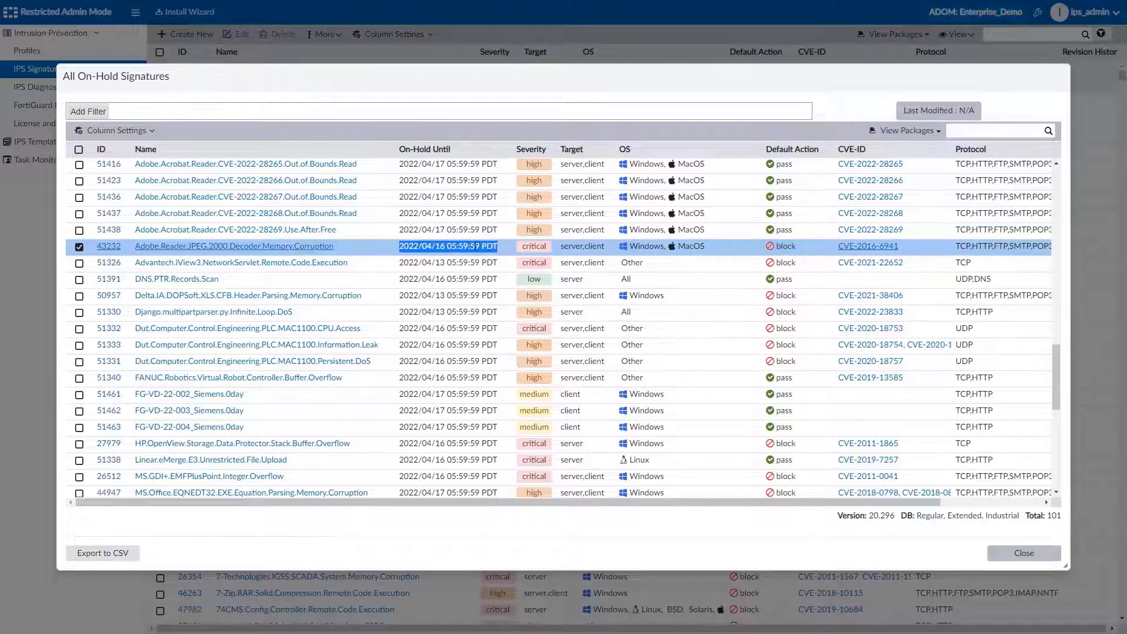
click(322, 252)
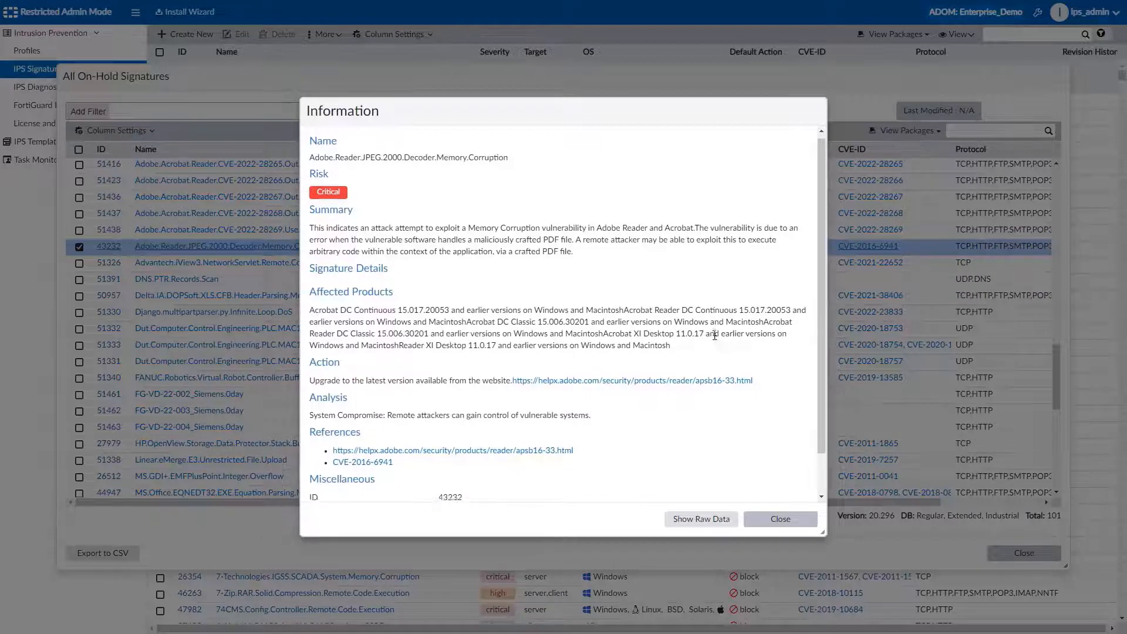
scroll(714, 334, down, 1)
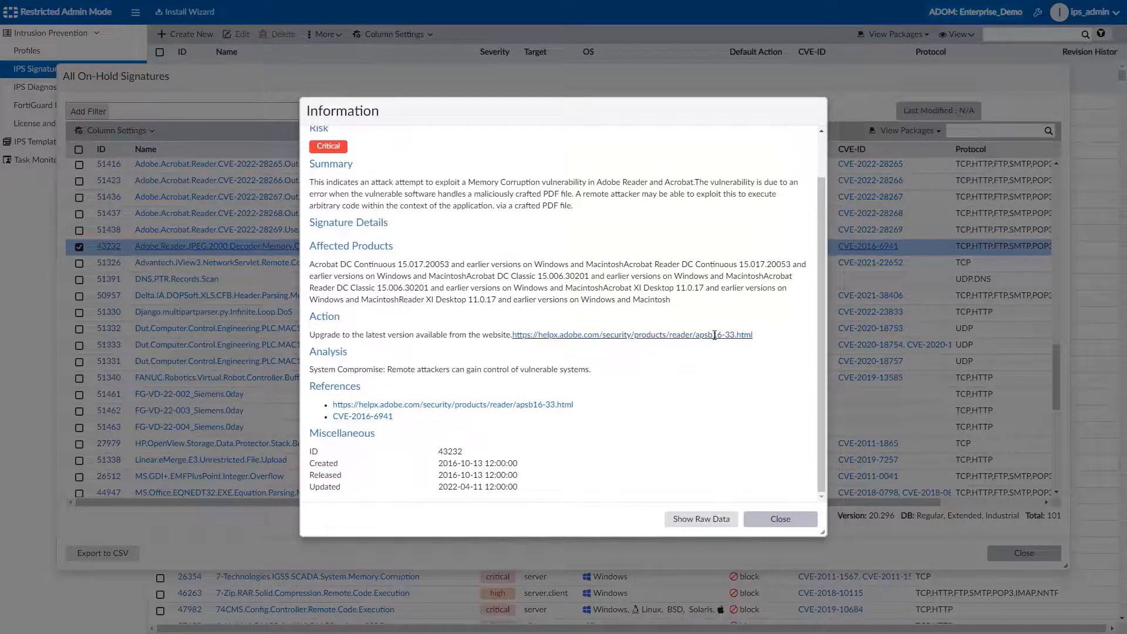
Search the signature's raw data for "app", examine the app_list entry, and close the signature information and the on-hold signatures list
click(686, 520)
click(380, 144)
text(app)
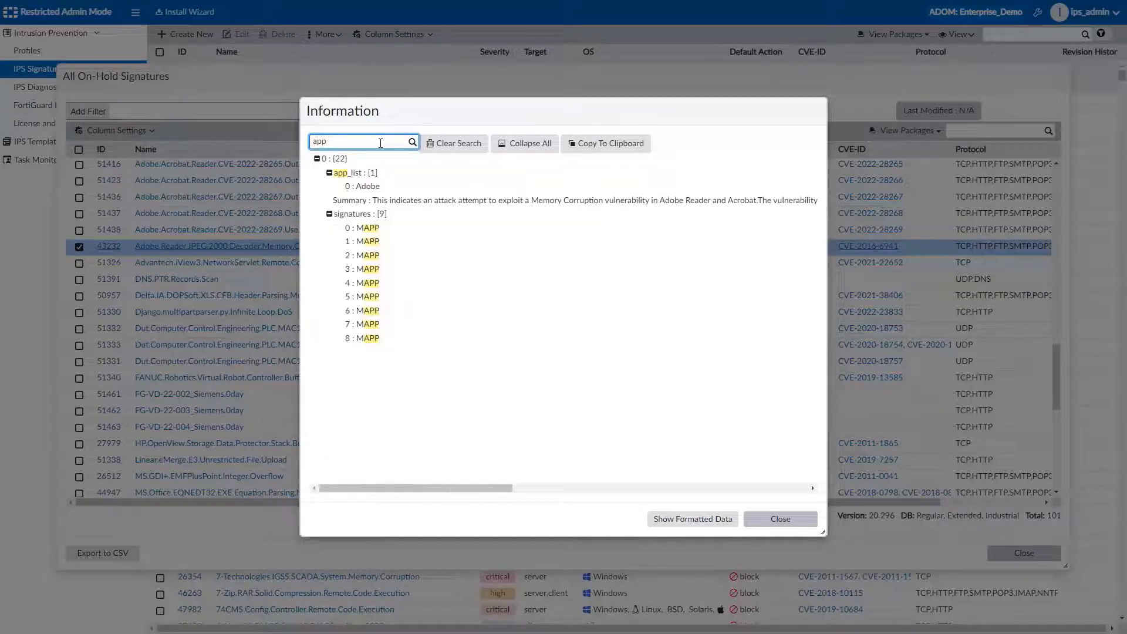
click(389, 191)
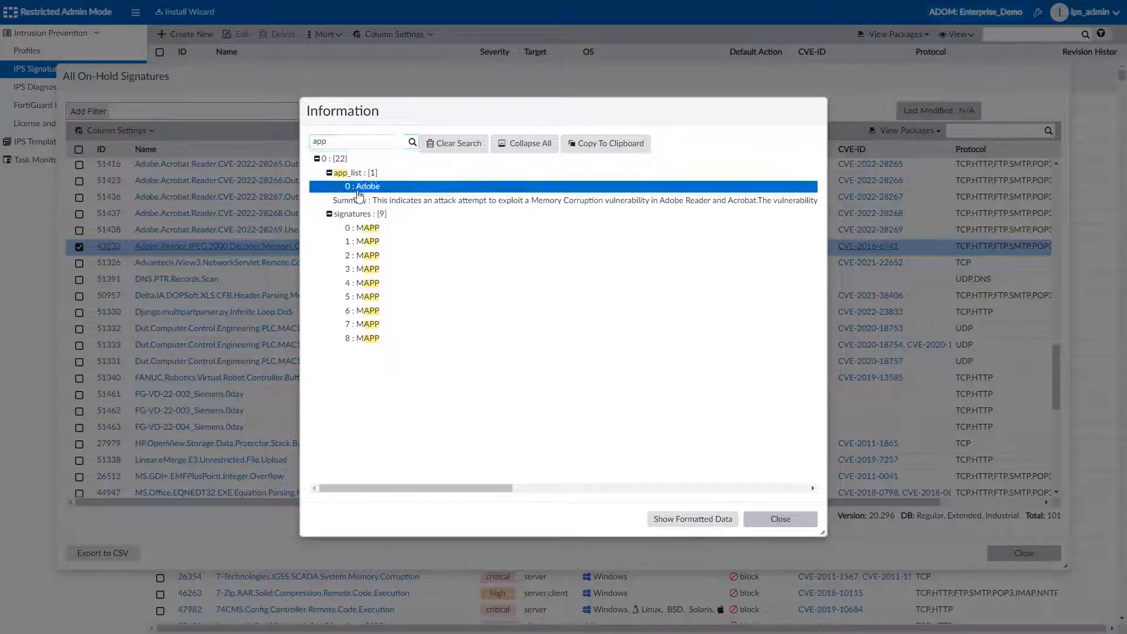
click(776, 520)
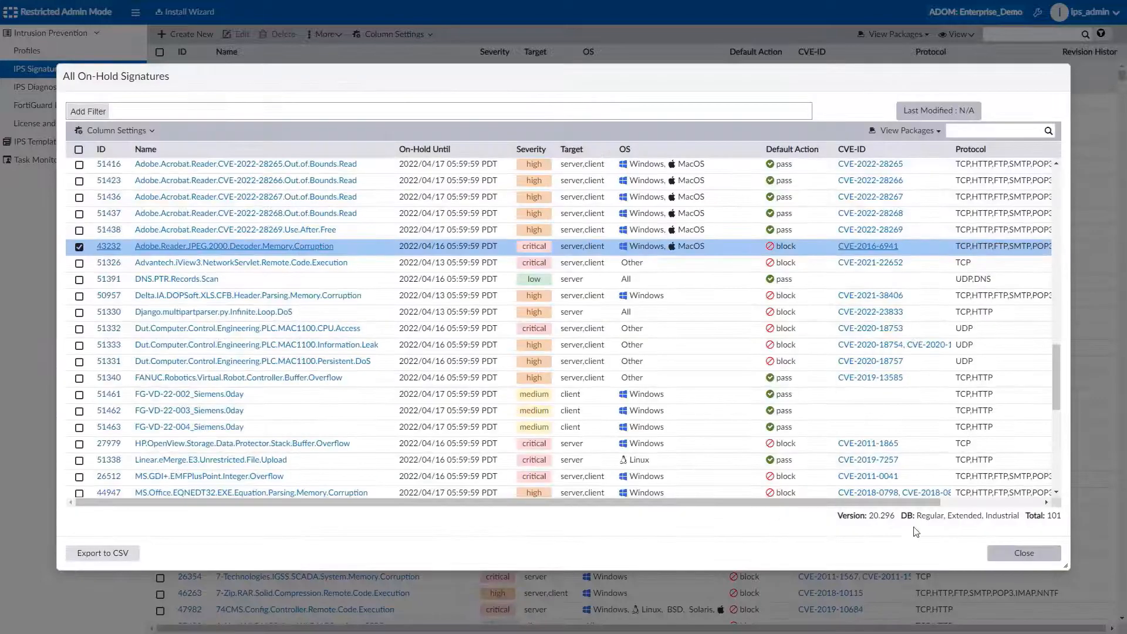
click(1007, 555)
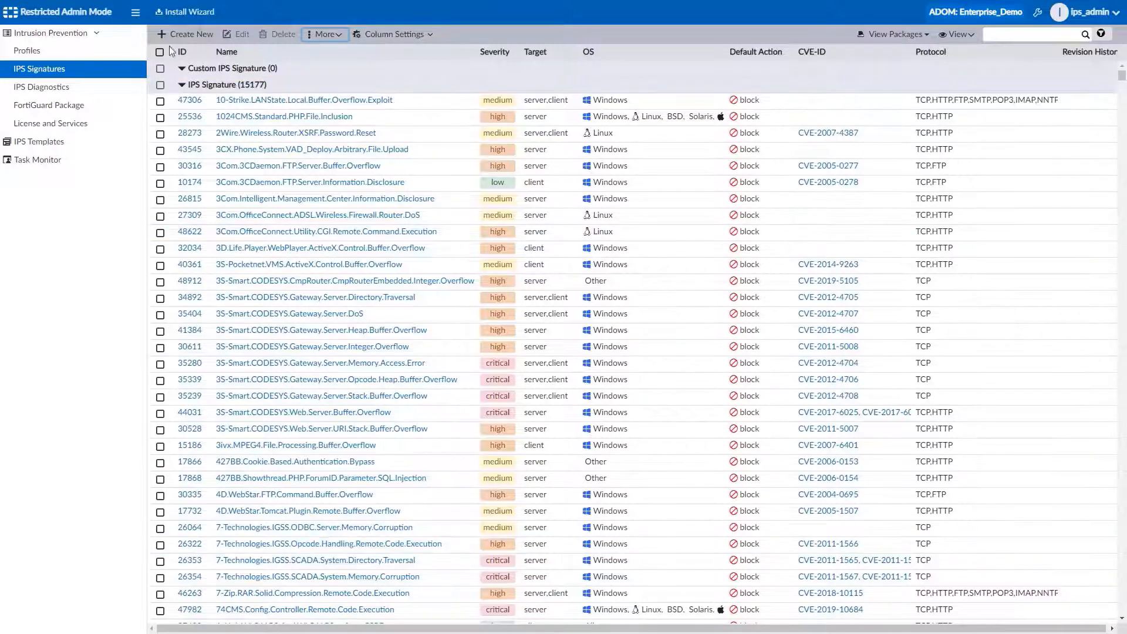
Search the FortiGuard packages for "ips" and review the update history of the IPS Regular package for version 7.0.1+, closing it when done
click(72, 105)
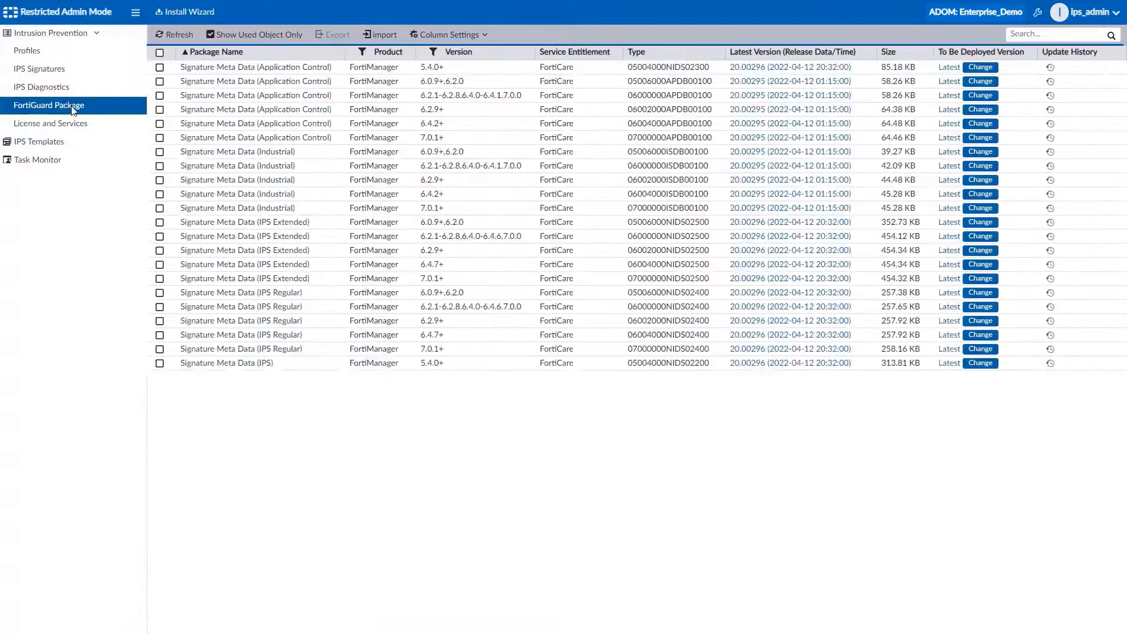
click(1026, 34)
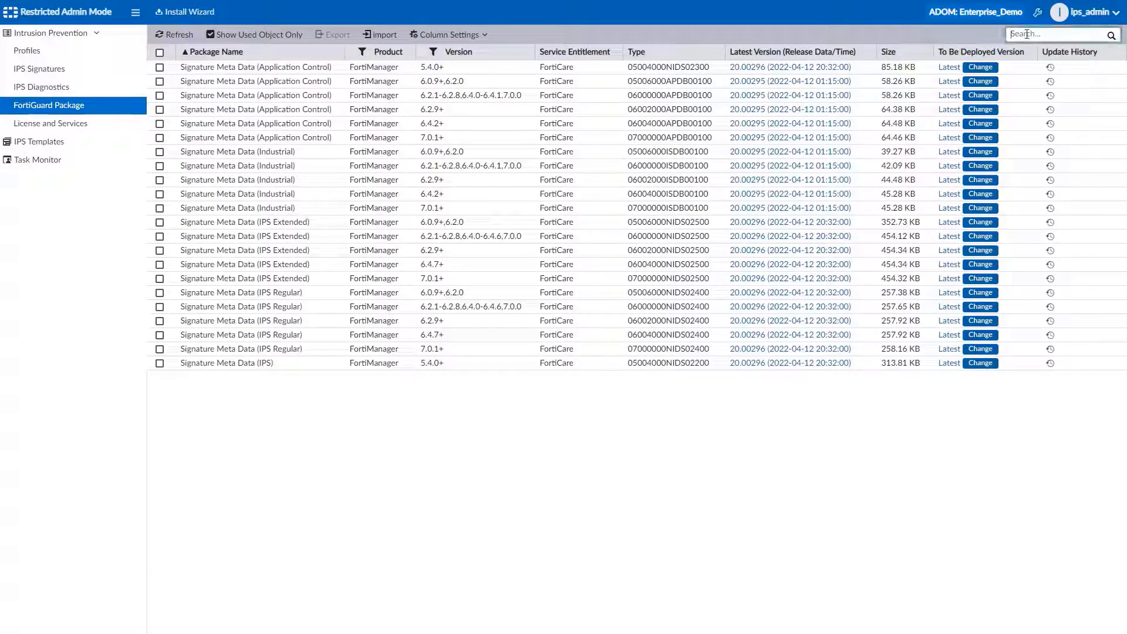
click(1027, 34)
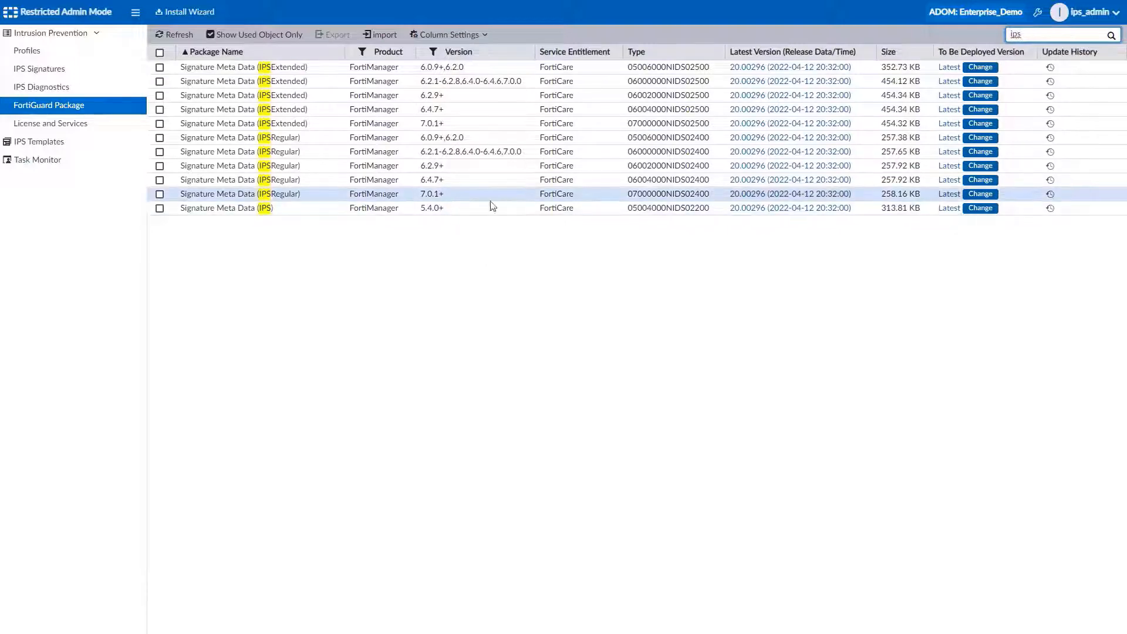
click(1050, 194)
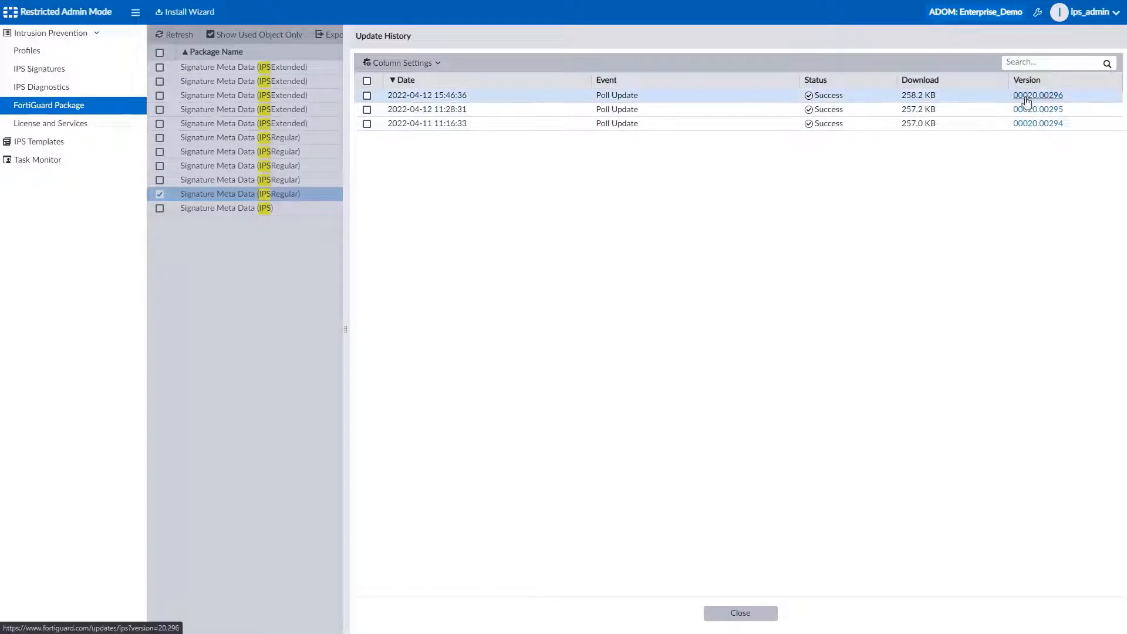
click(751, 612)
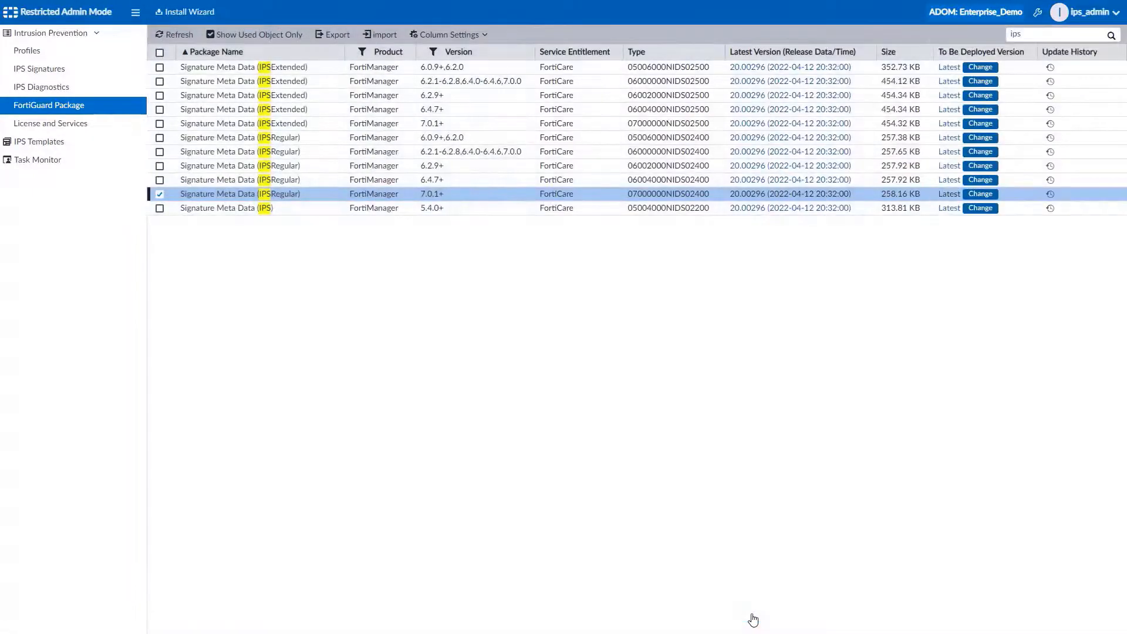